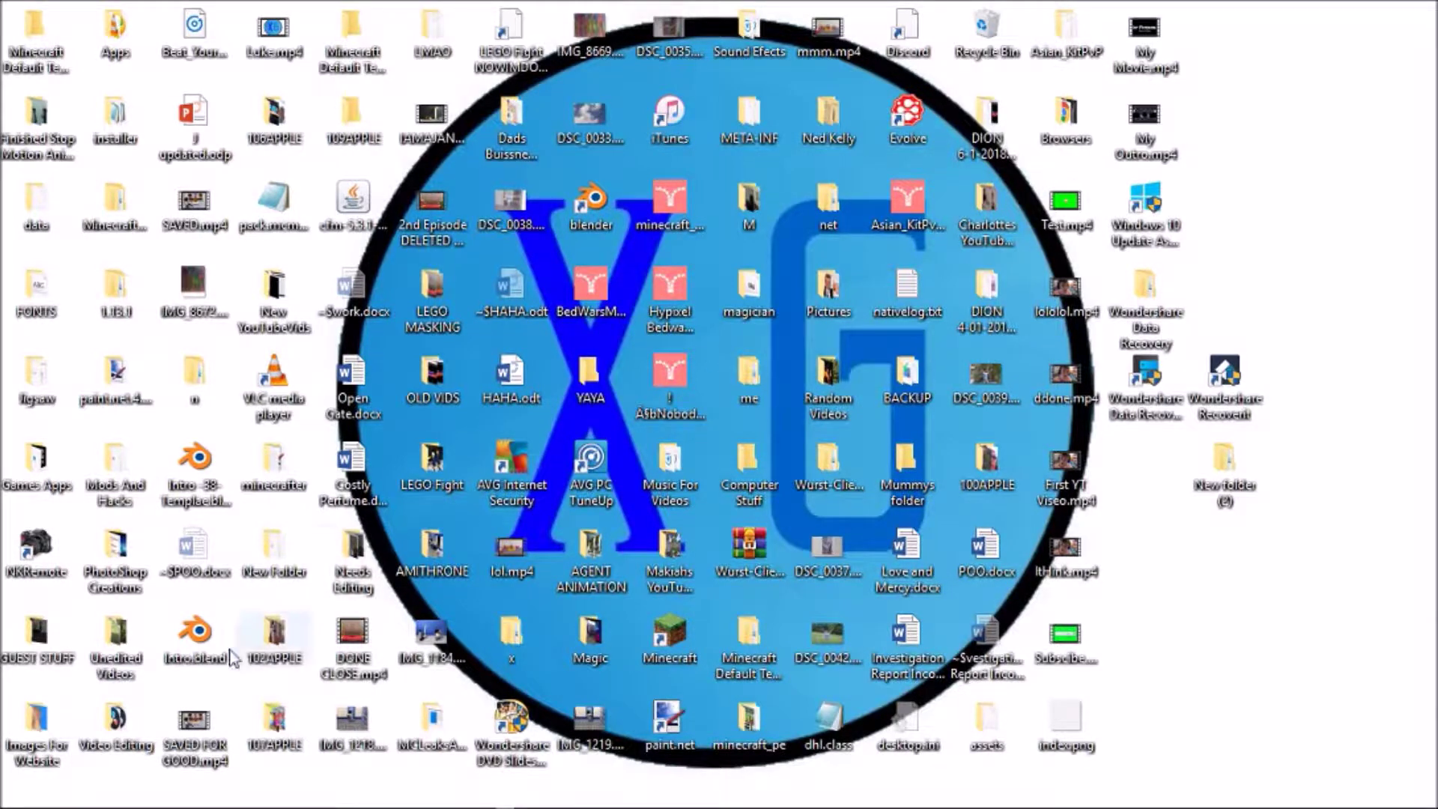
# - Open the Video Editing folder, launch and minimise Movie Maker, then start Firefox
pyautogui.doubleClick(118, 727)
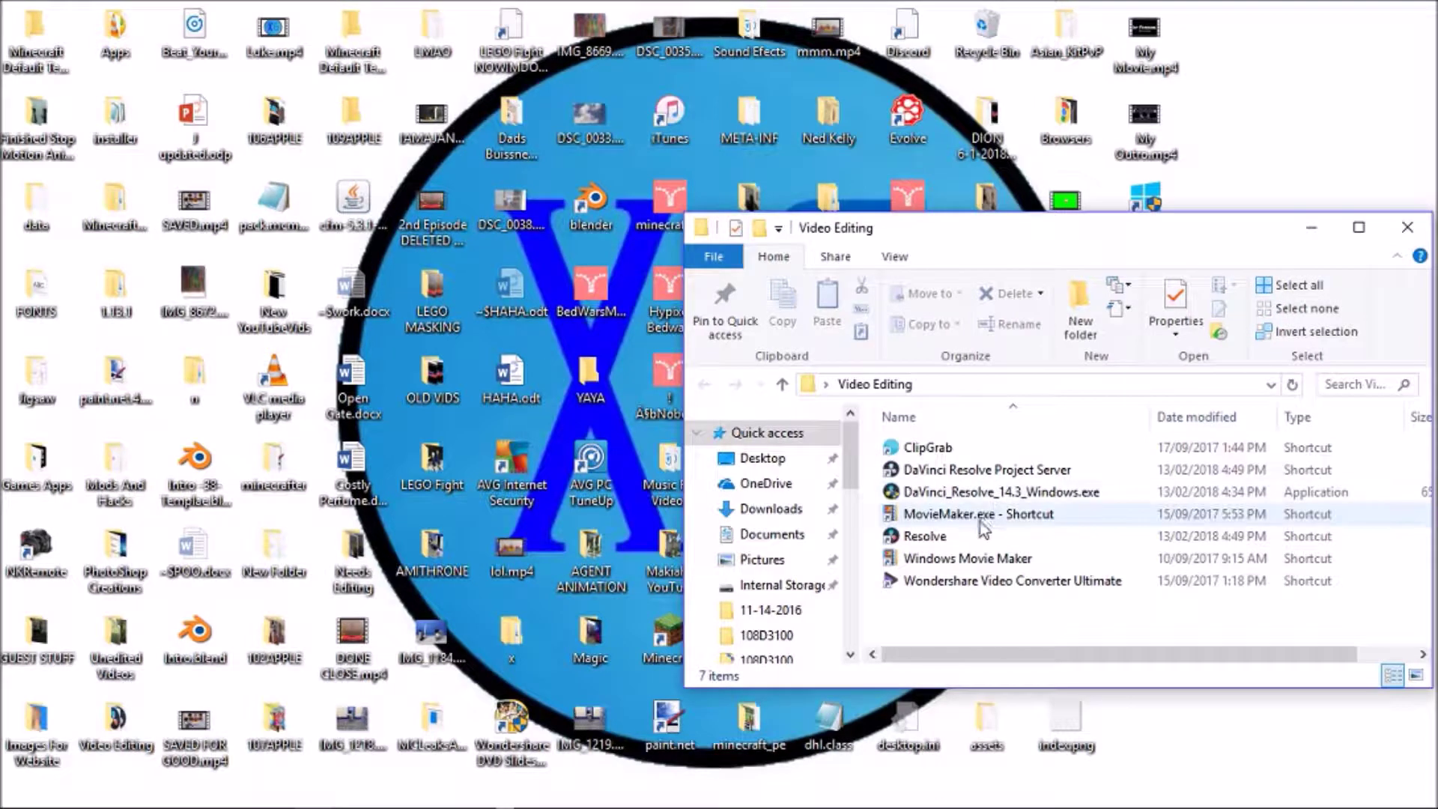
pyautogui.doubleClick(969, 517)
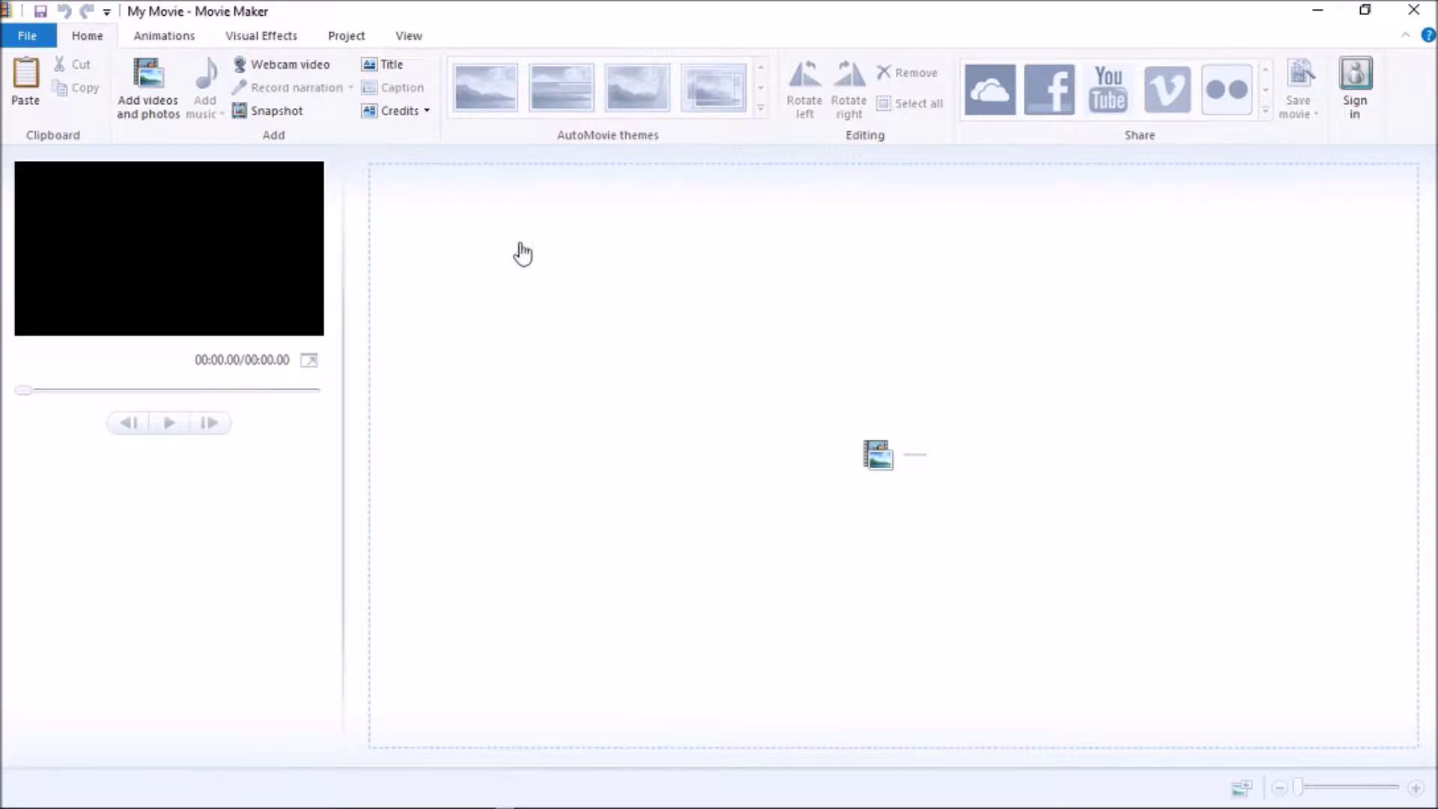
pyautogui.click(1318, 10)
pyautogui.moveTo(472, 794)
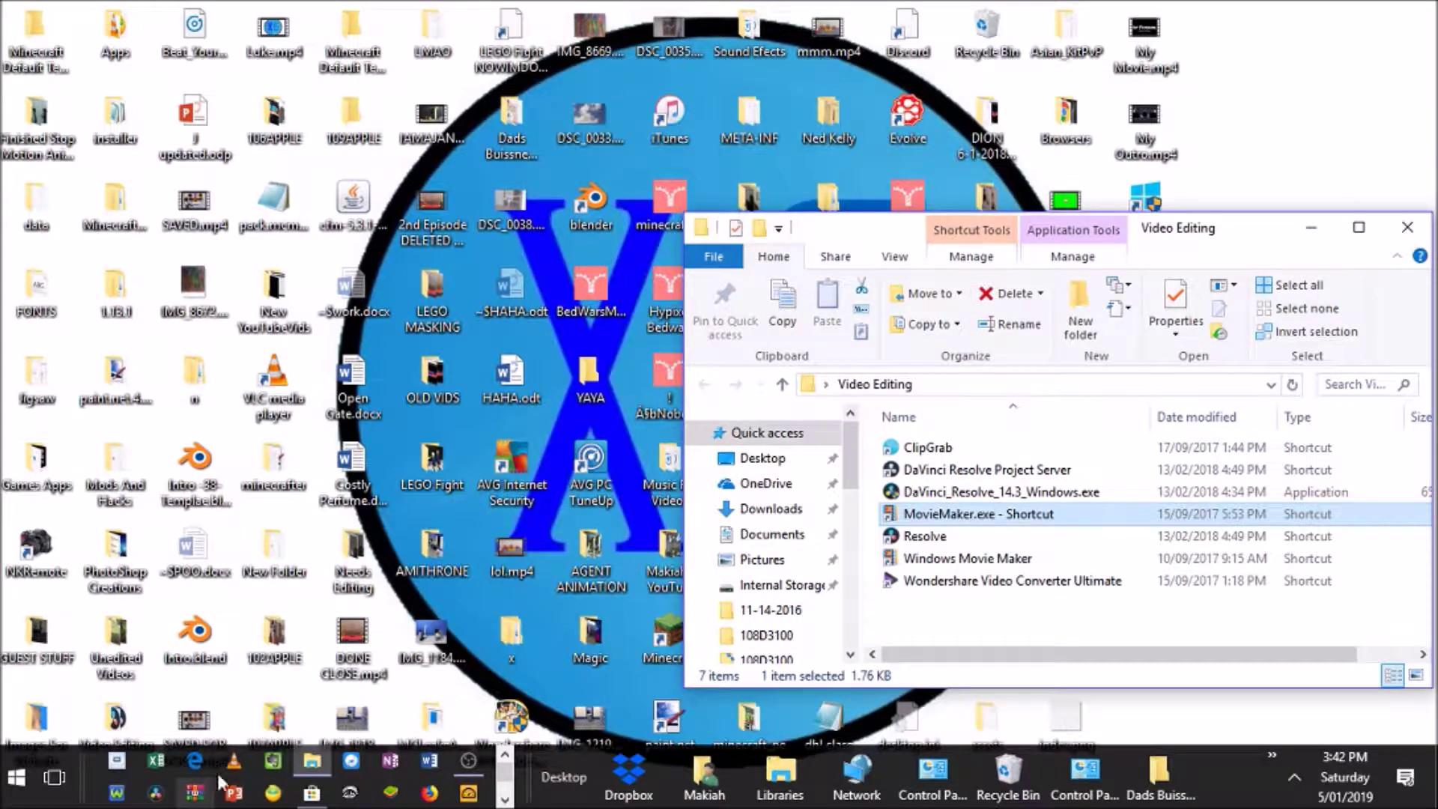
pyautogui.click(504, 796)
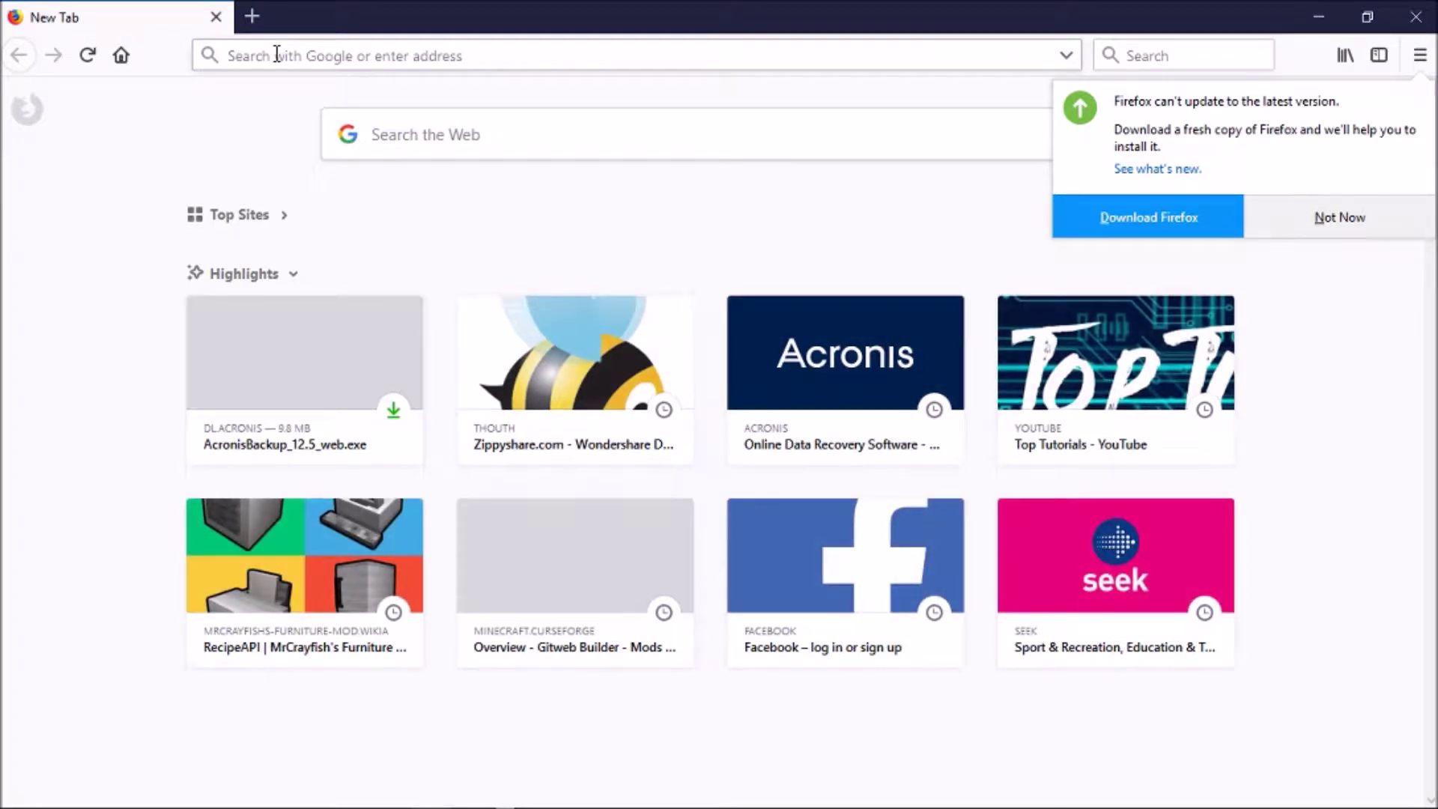
# - Search Google for 'expression encoder 4' from the Firefox address bar
pyautogui.click(277, 55)
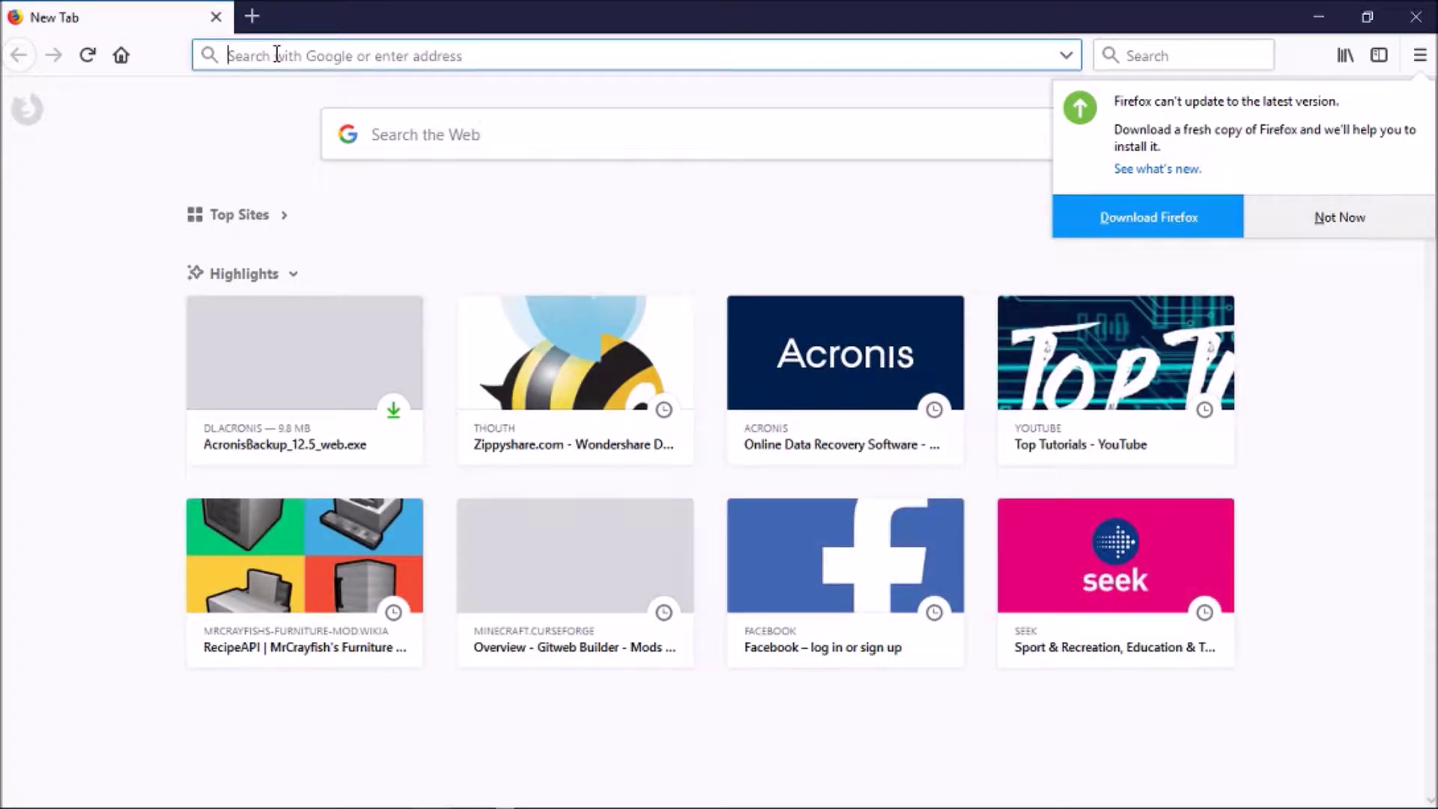
pyautogui.write('expressio')
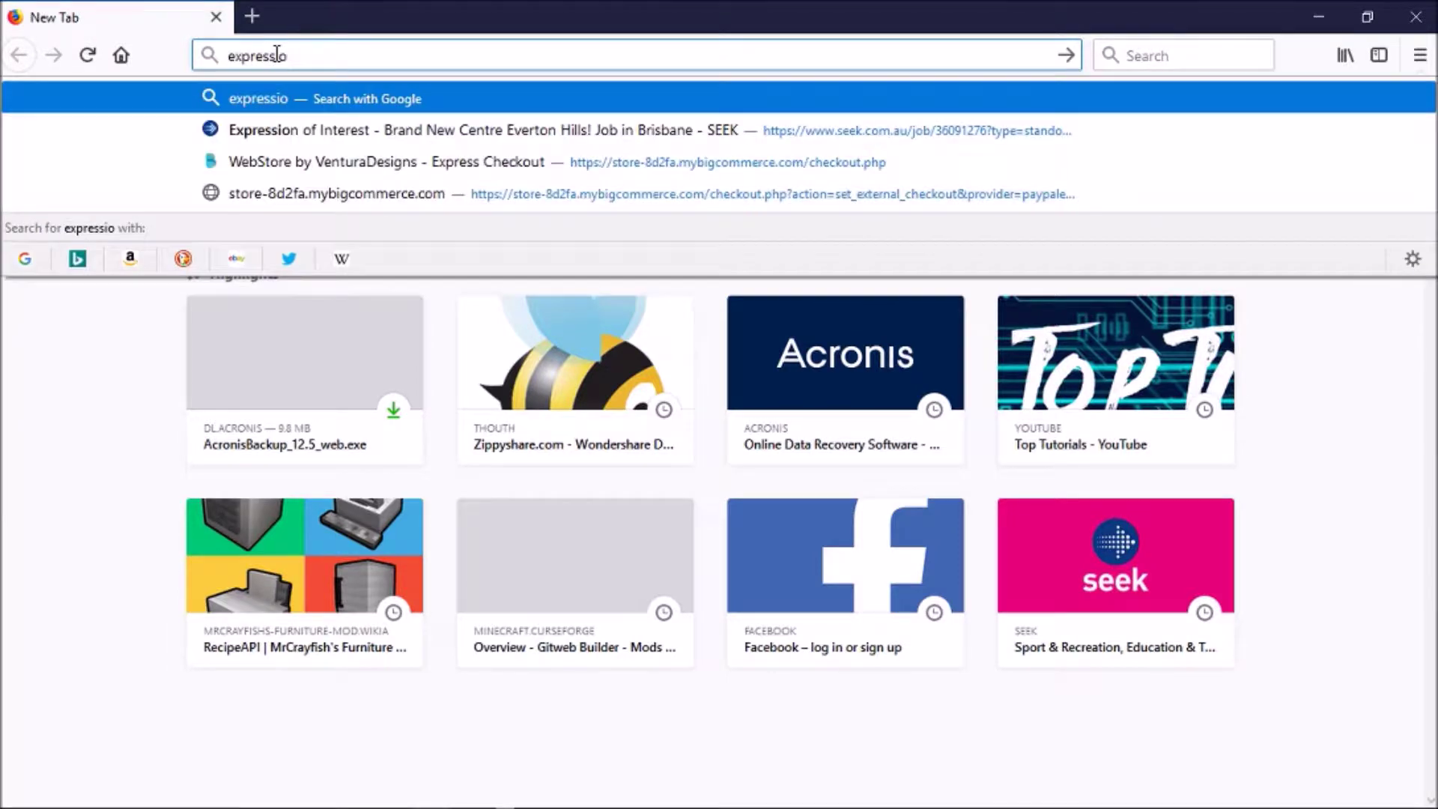
pyautogui.write('n encoder 4')
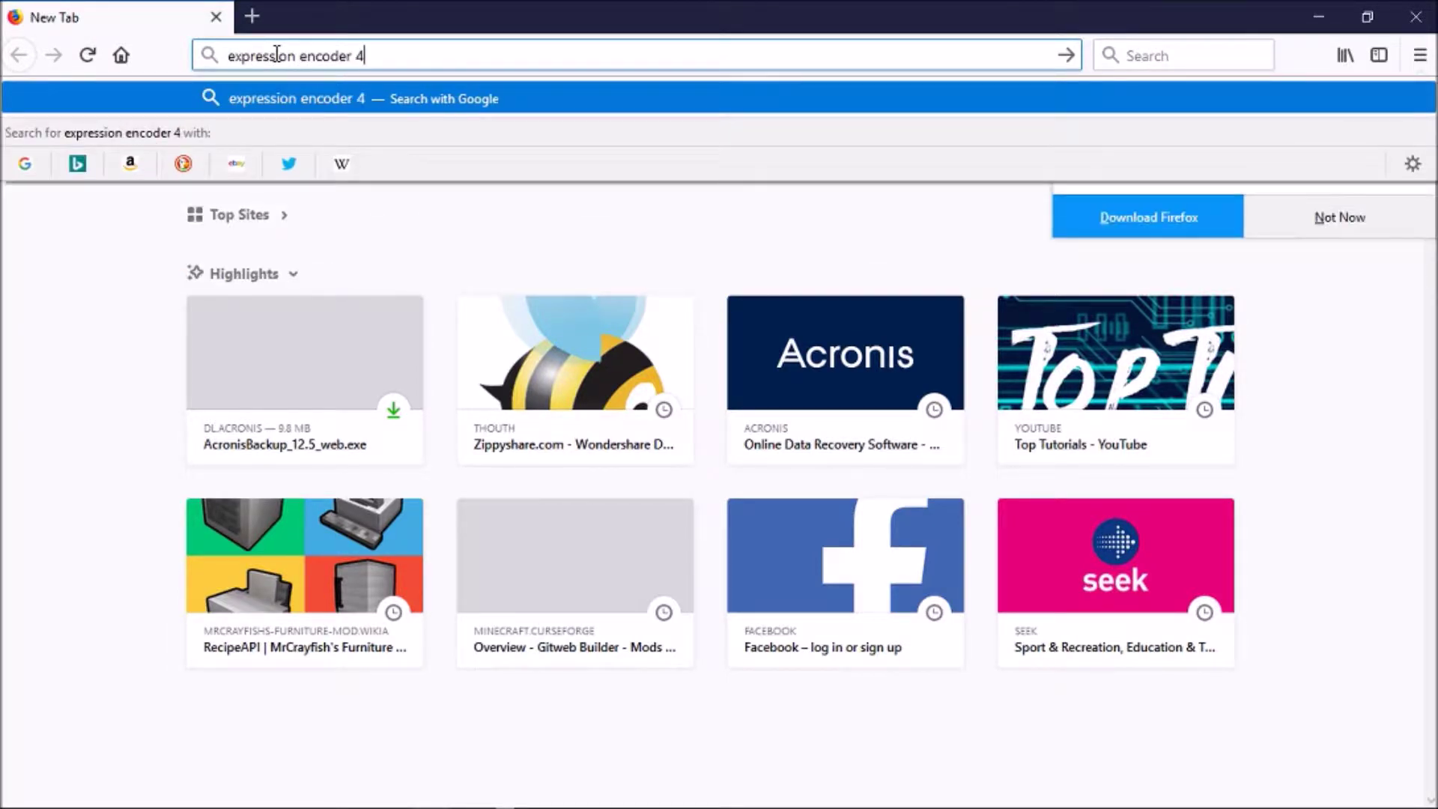
pyautogui.press('Return')
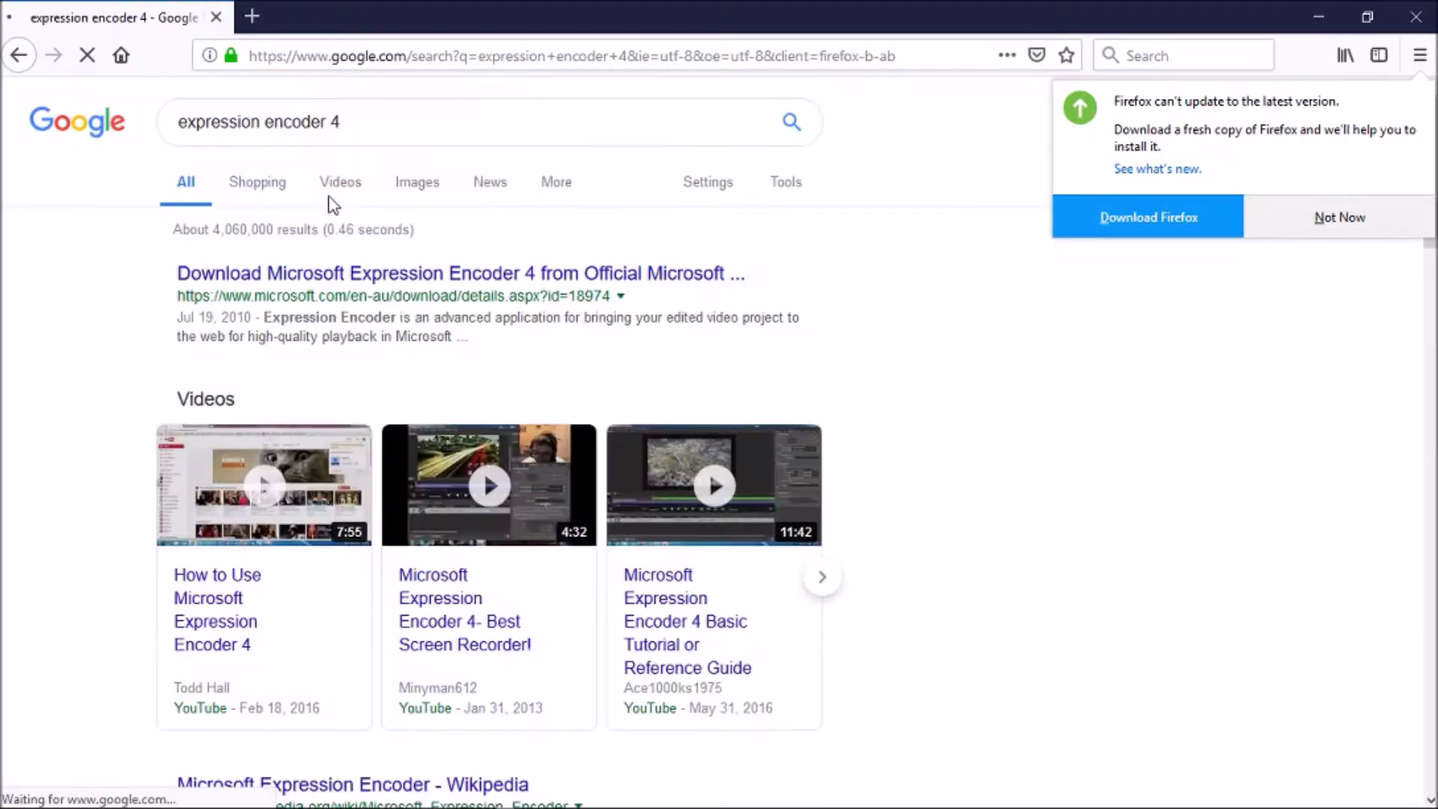
# - Visit the Expression Encoder 4 download page, choose English, click Download, then close Firefox
pyautogui.click(486, 289)
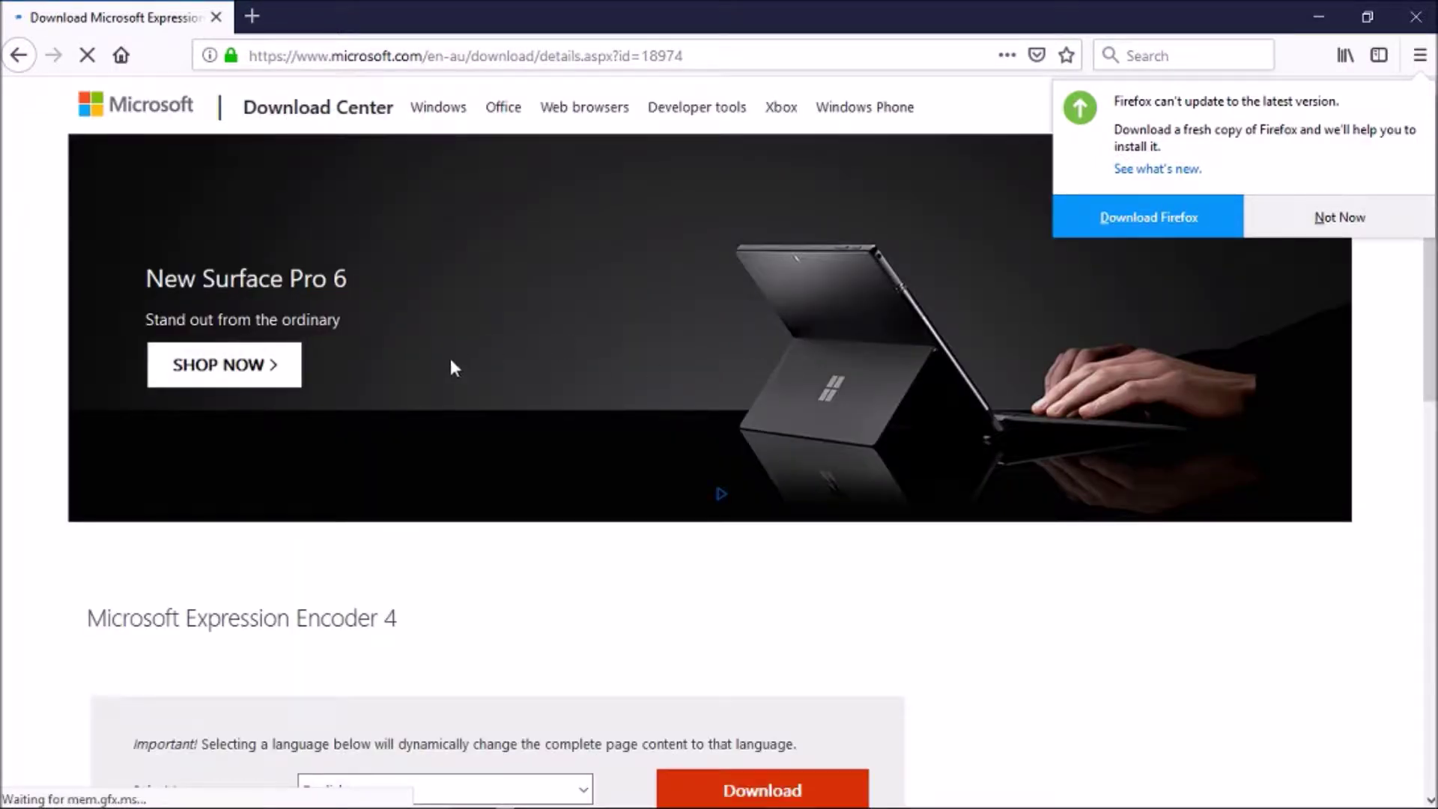
pyautogui.scroll(-3, 618, 428)
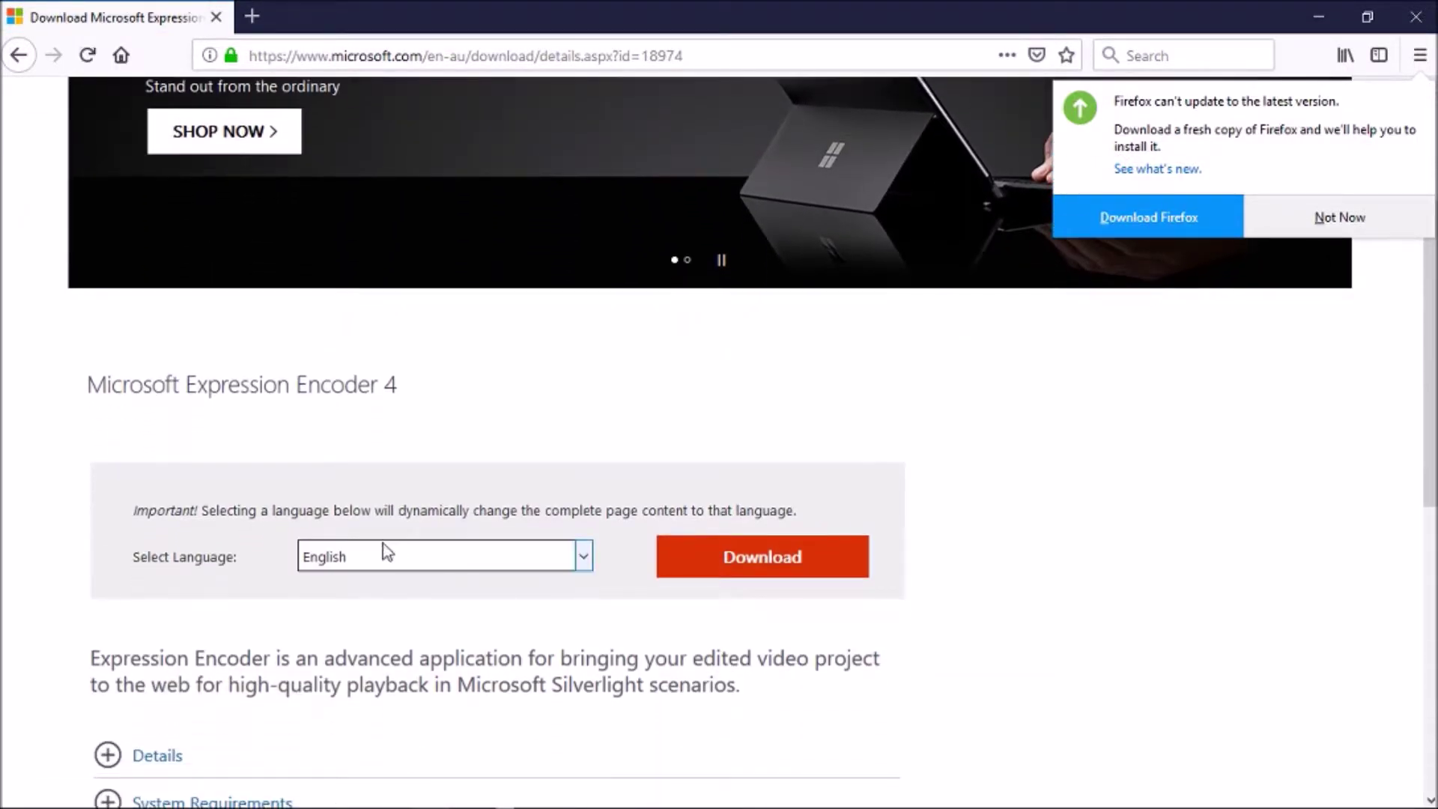
pyautogui.click(323, 562)
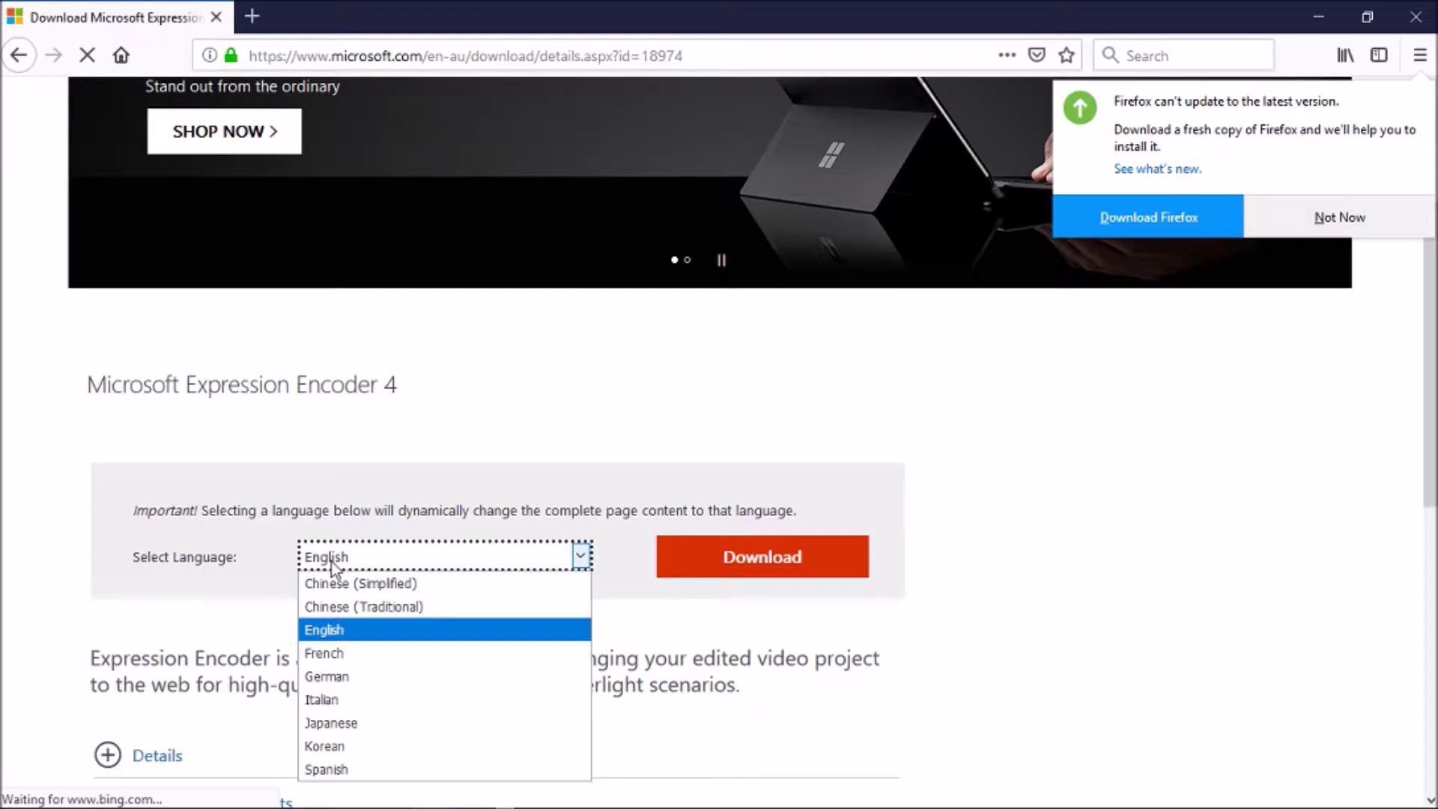
pyautogui.click(358, 633)
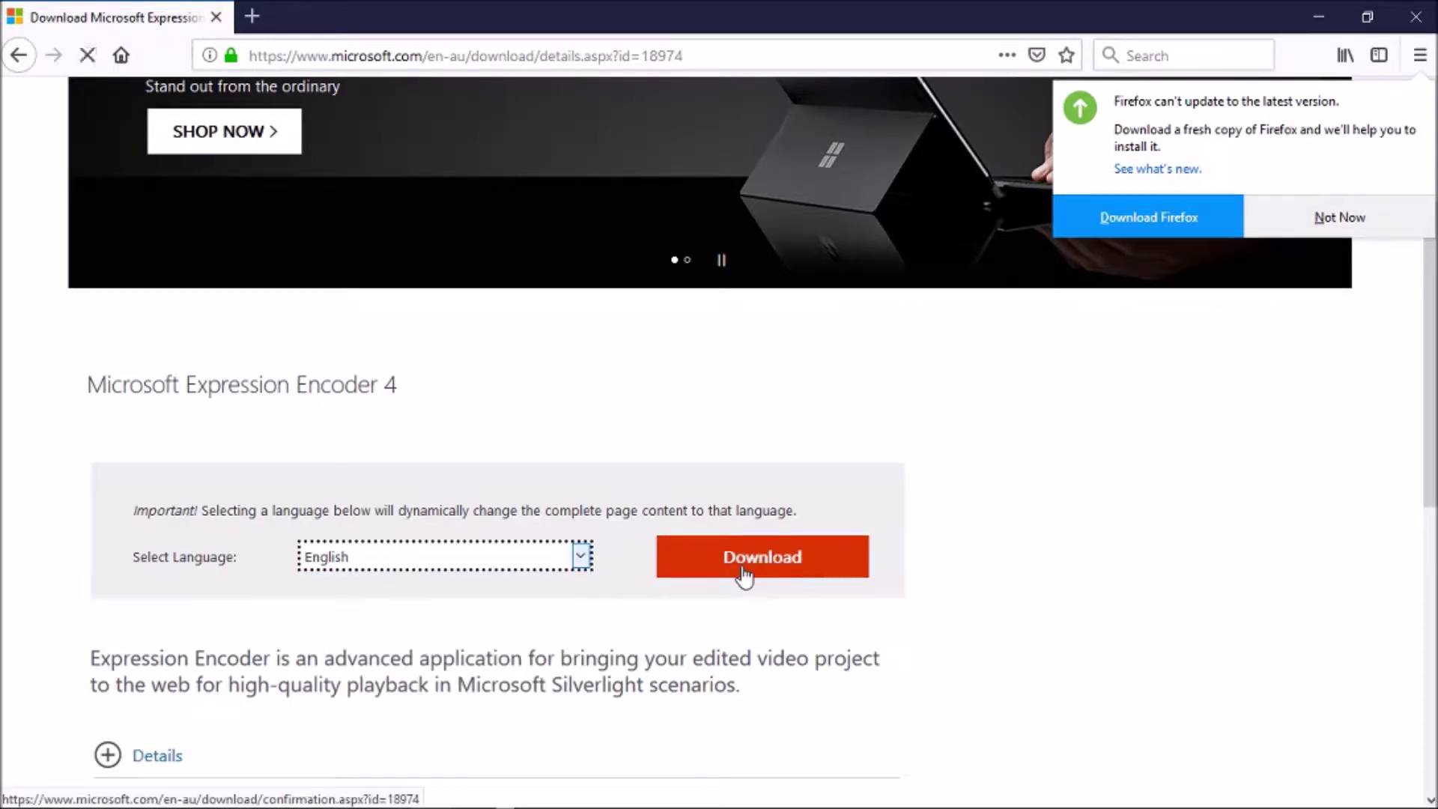
pyautogui.click(774, 448)
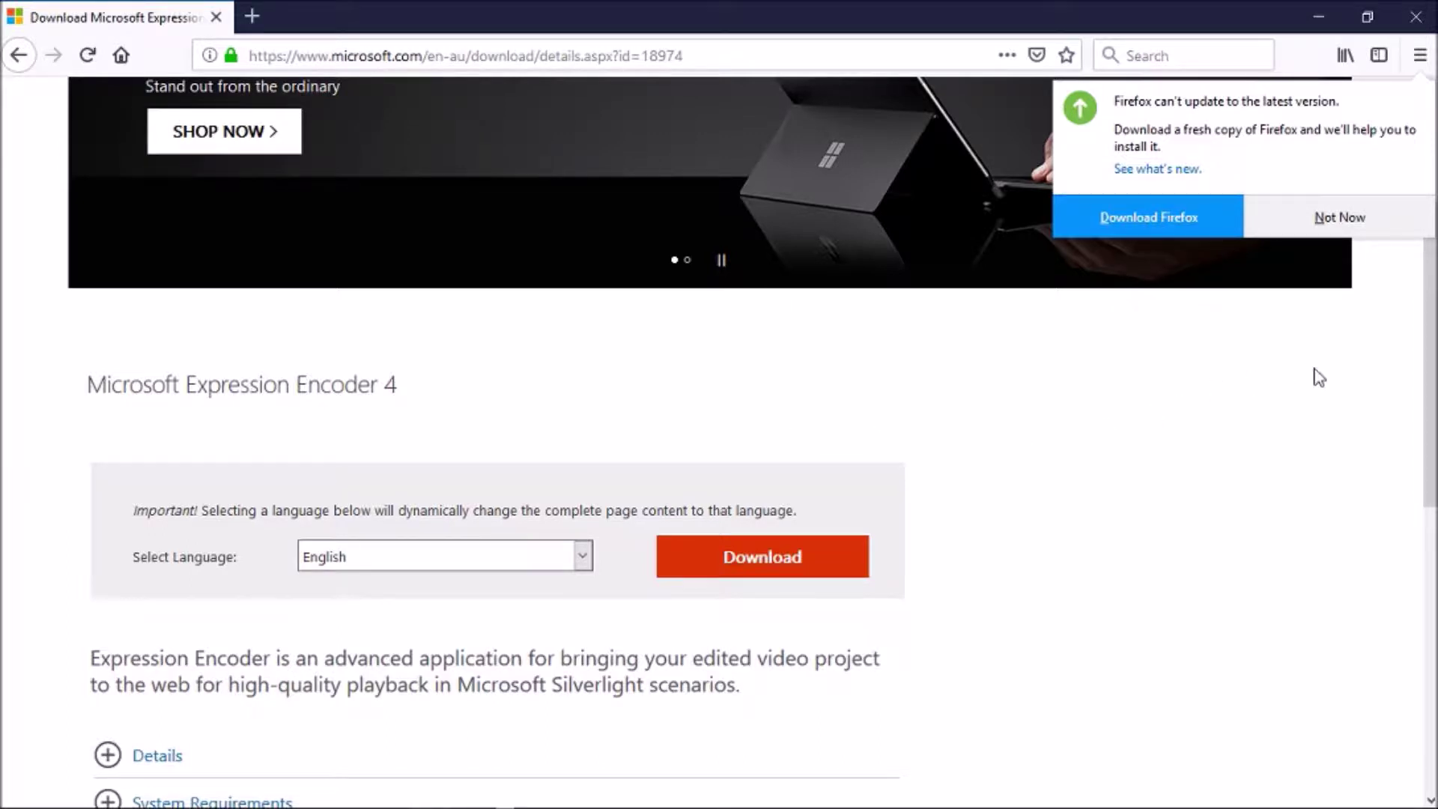
pyautogui.click(1329, 217)
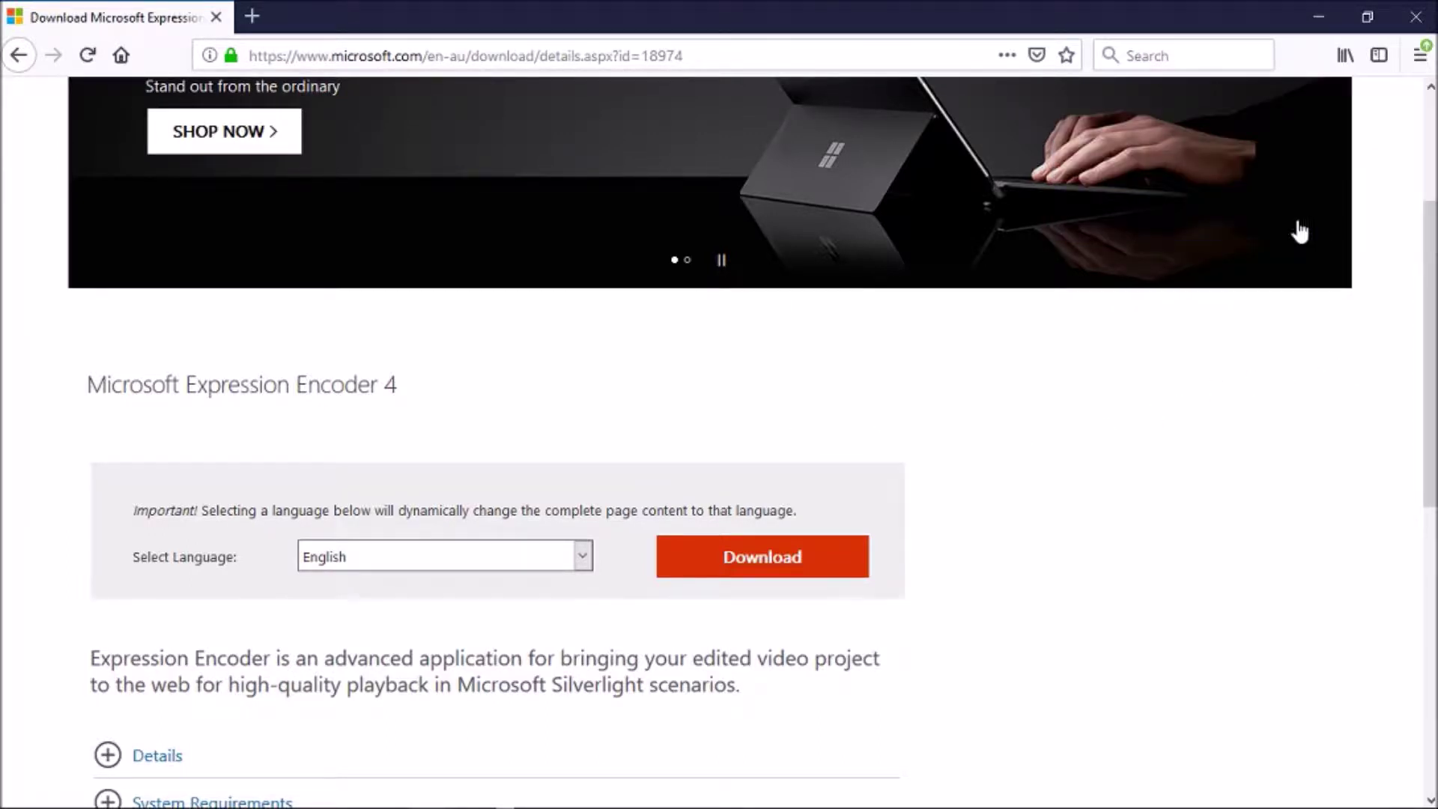
pyautogui.click(1431, 30)
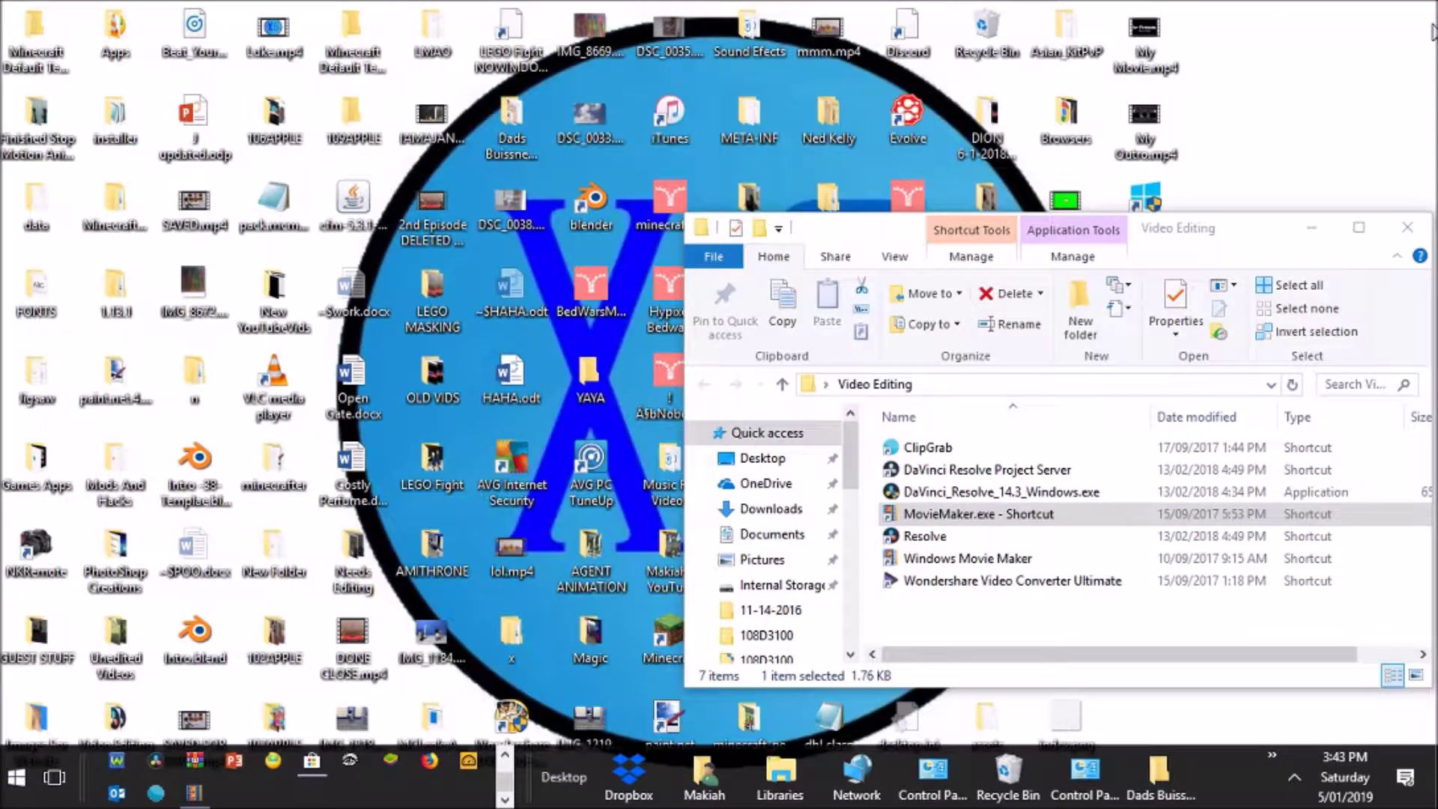
# - Close the folder window and search Start for 'Express' to launch Expression Encoder 4
pyautogui.click(1405, 228)
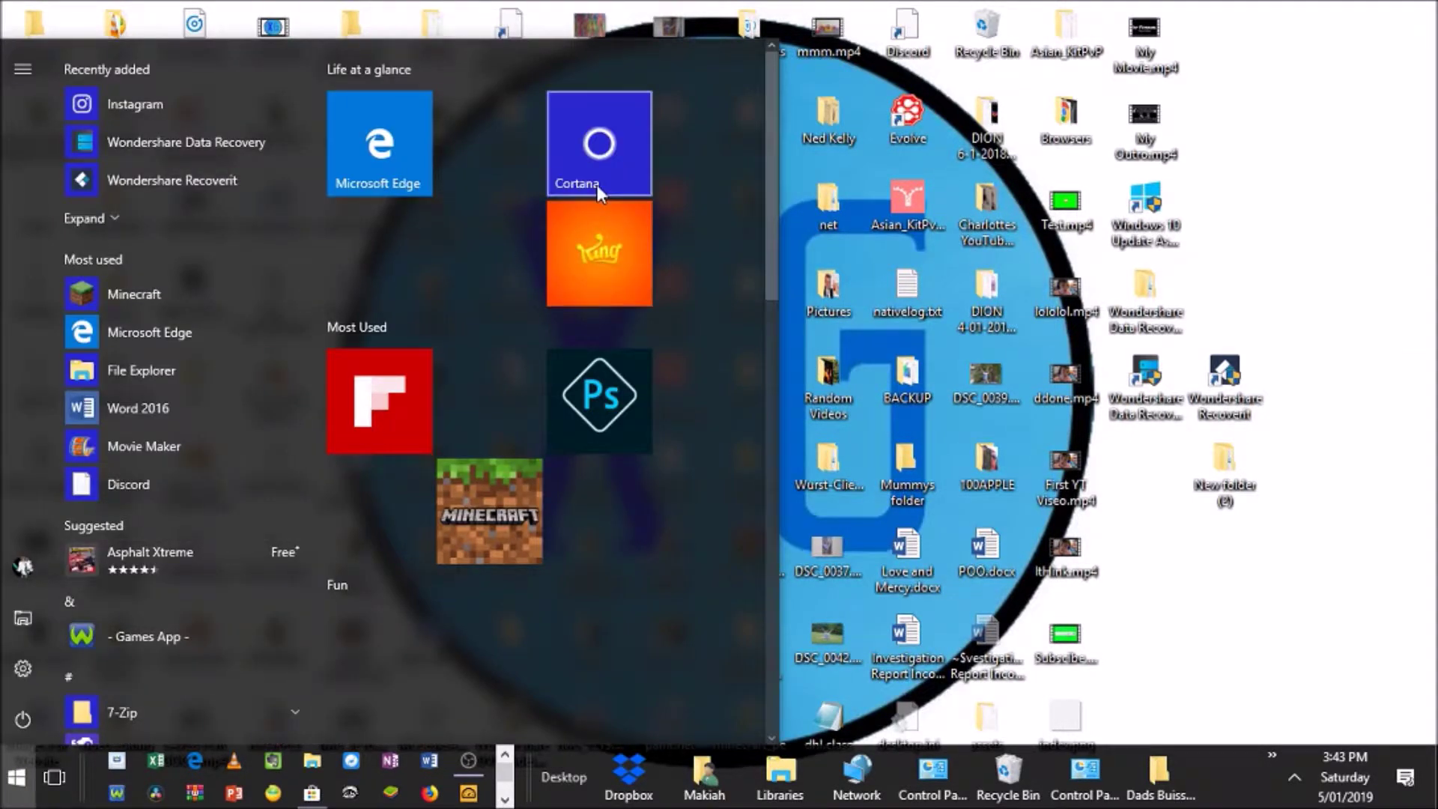
pyautogui.click(597, 186)
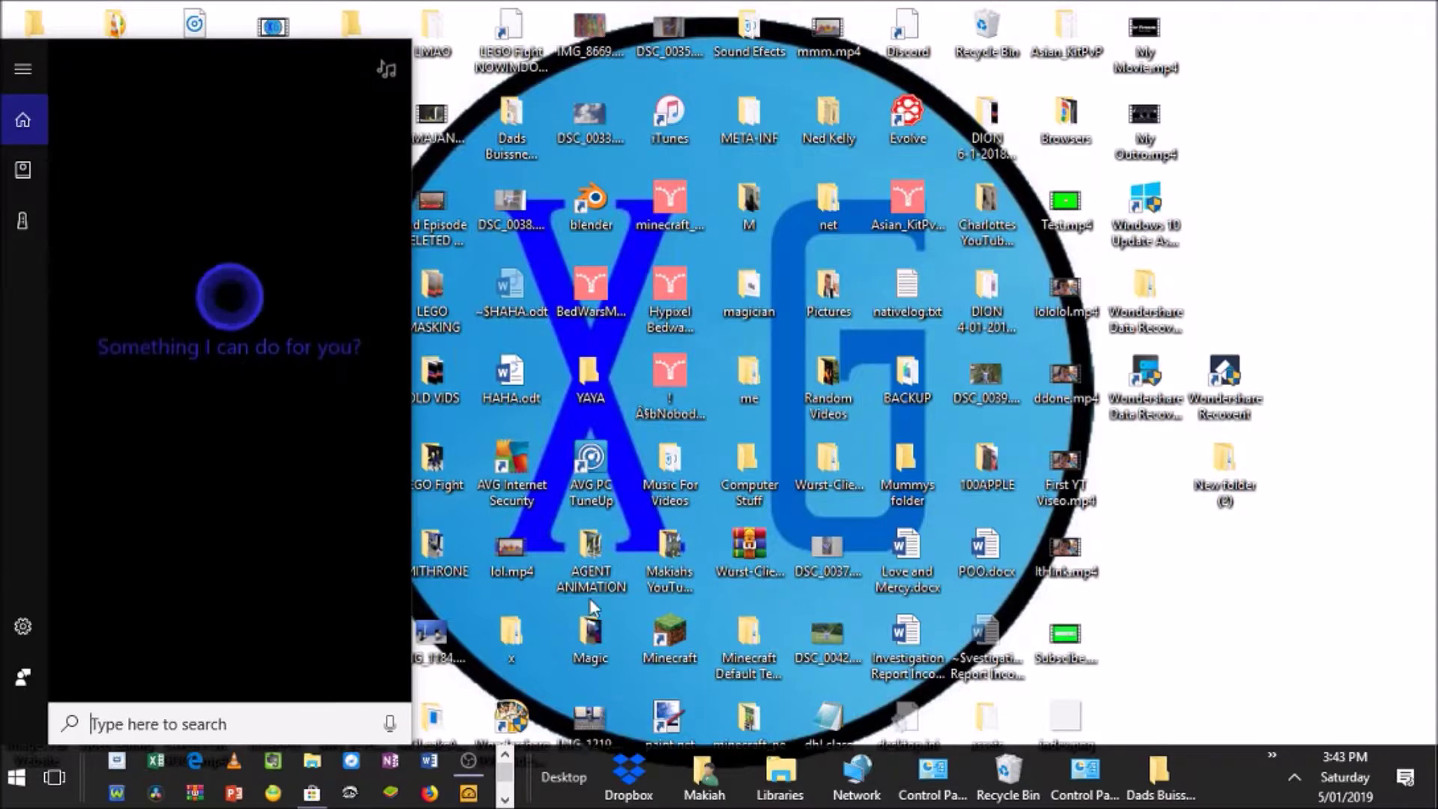
pyautogui.write('E')
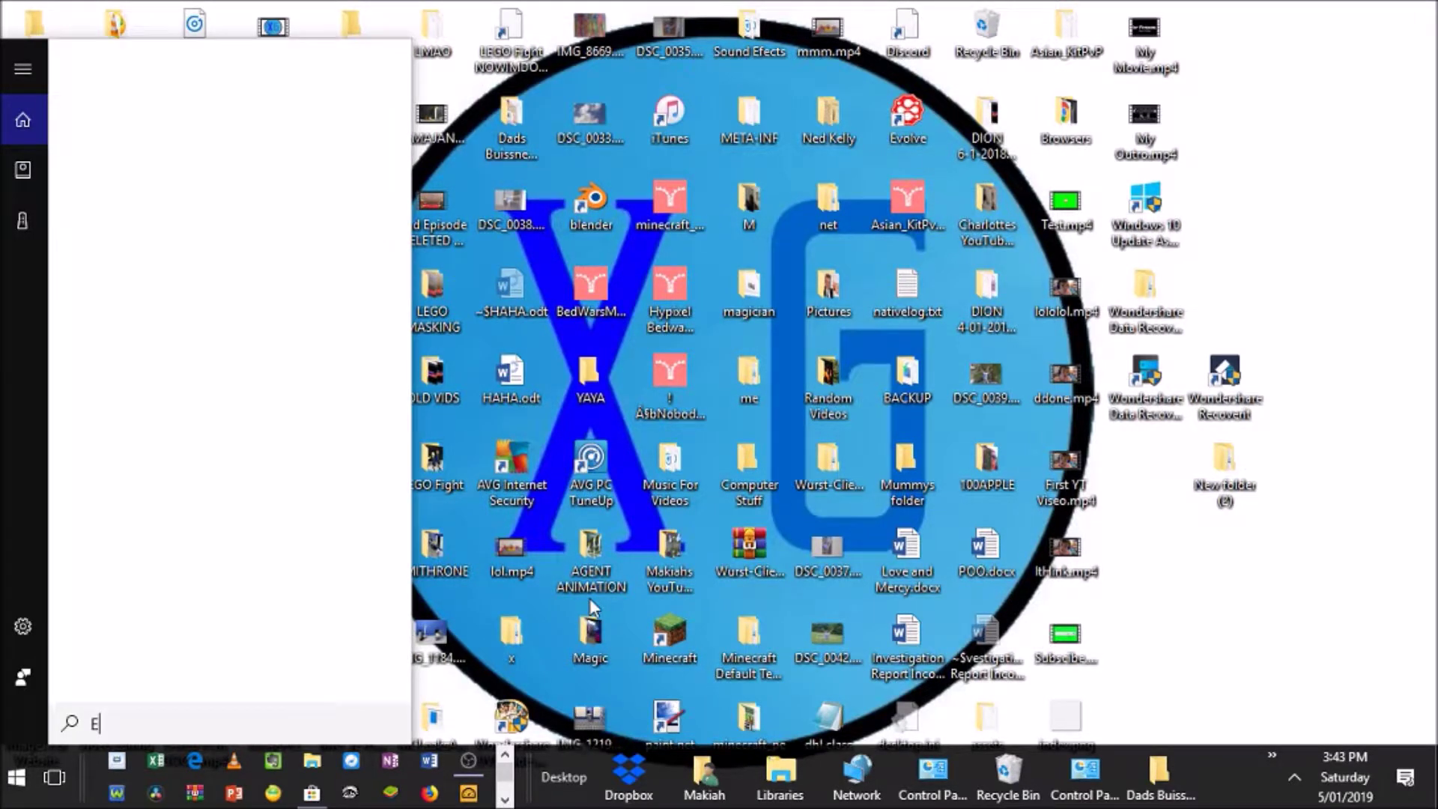
pyautogui.write('xpress')
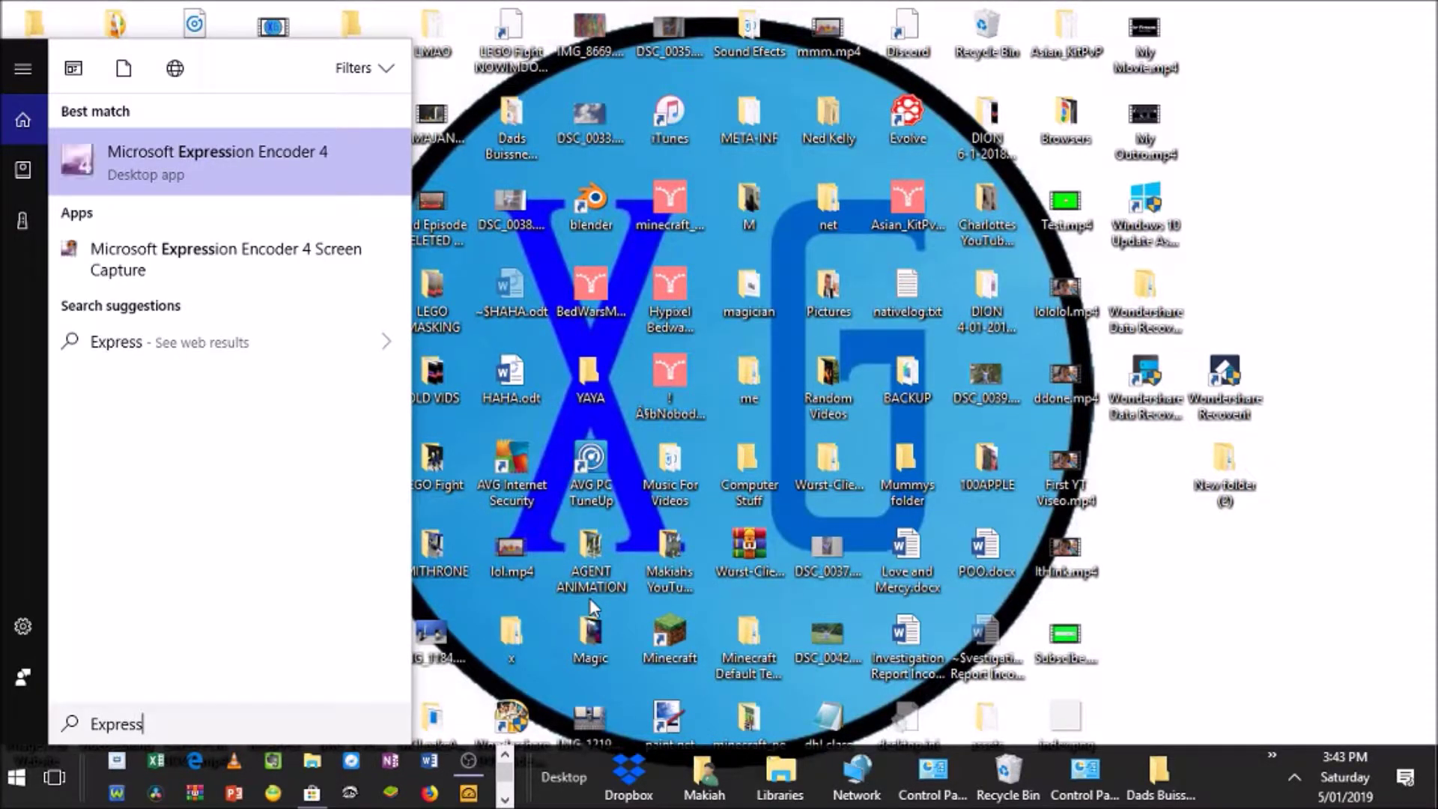
pyautogui.click(202, 163)
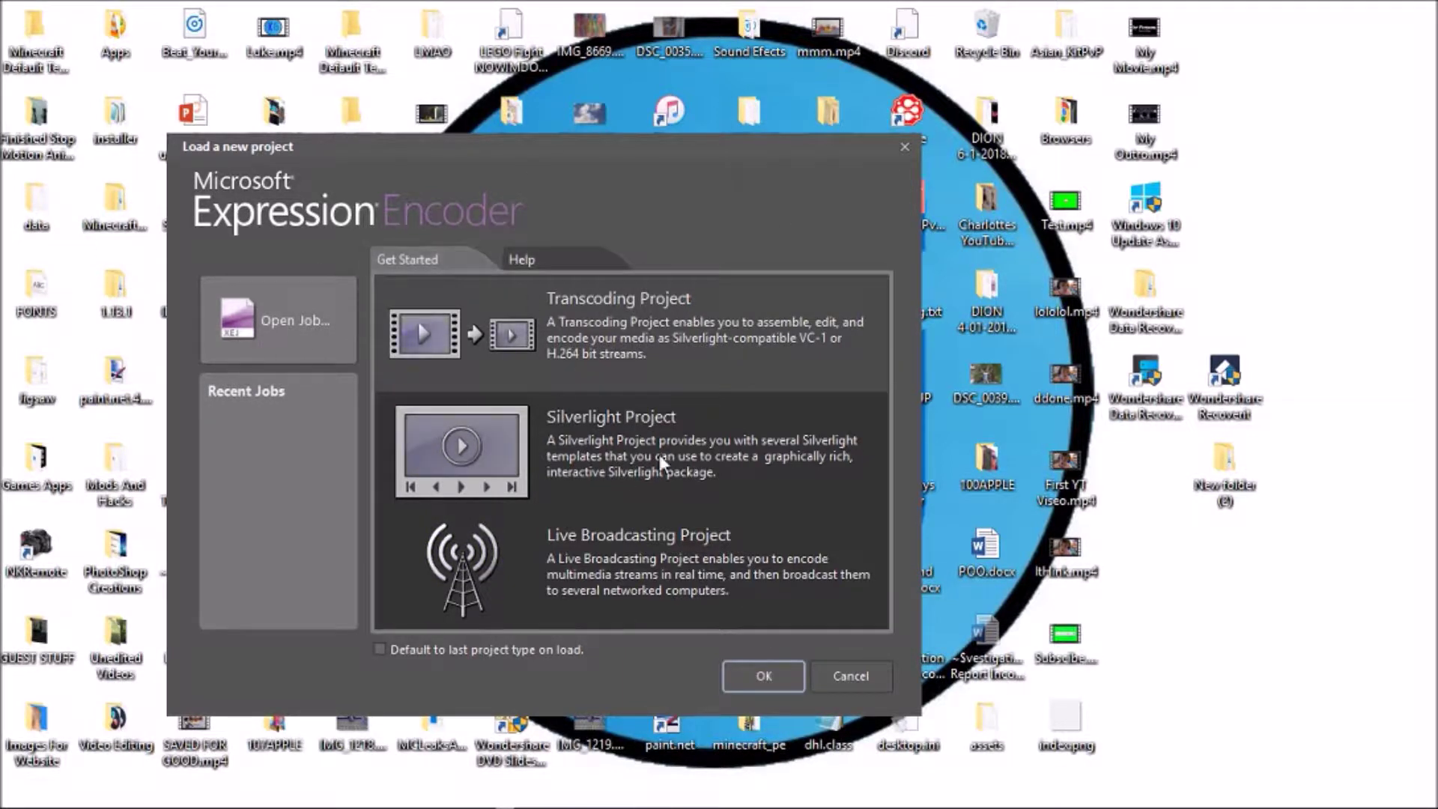
# - Accept the Transcoding project in the Load a new project dialog and maximise the window
pyautogui.click(779, 671)
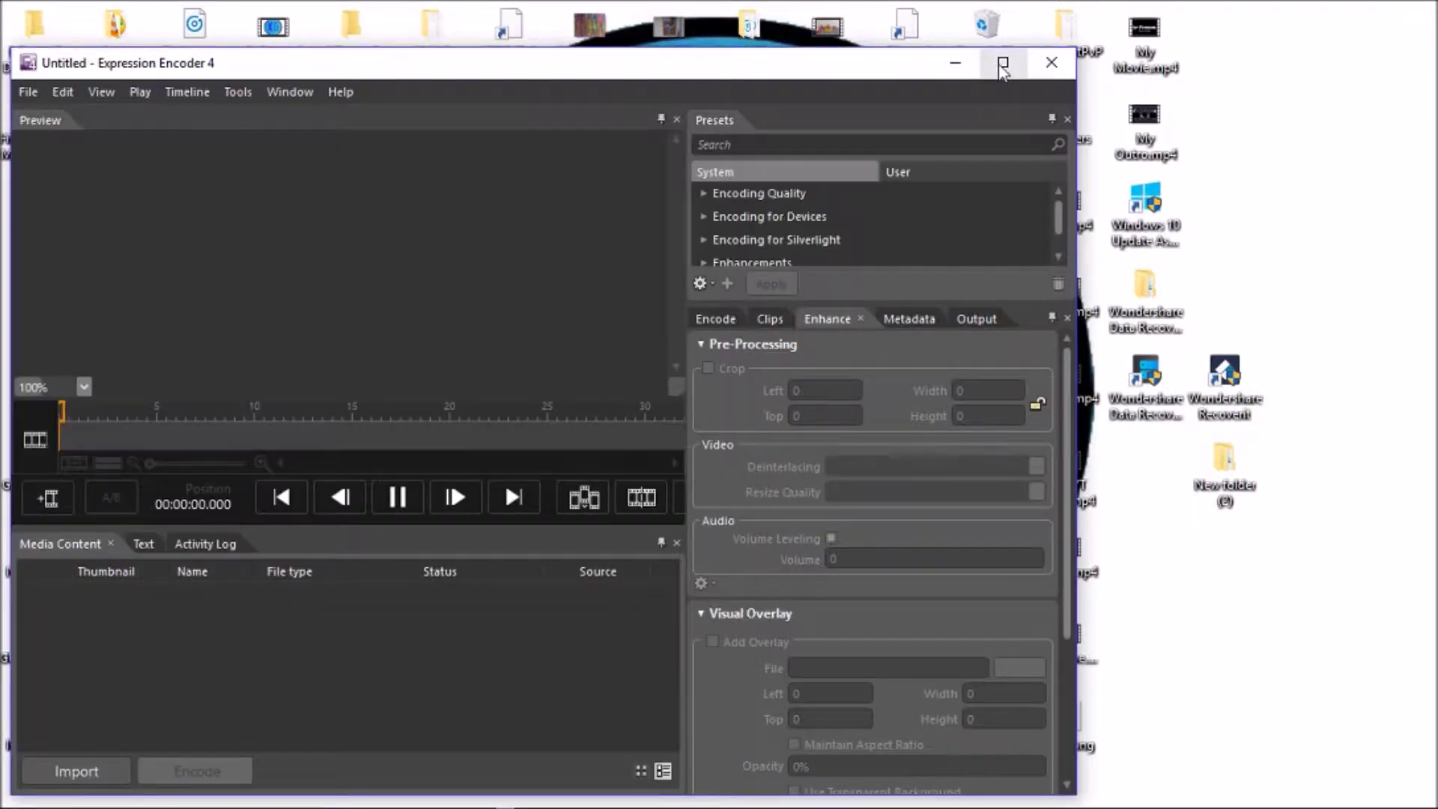
pyautogui.click(1003, 62)
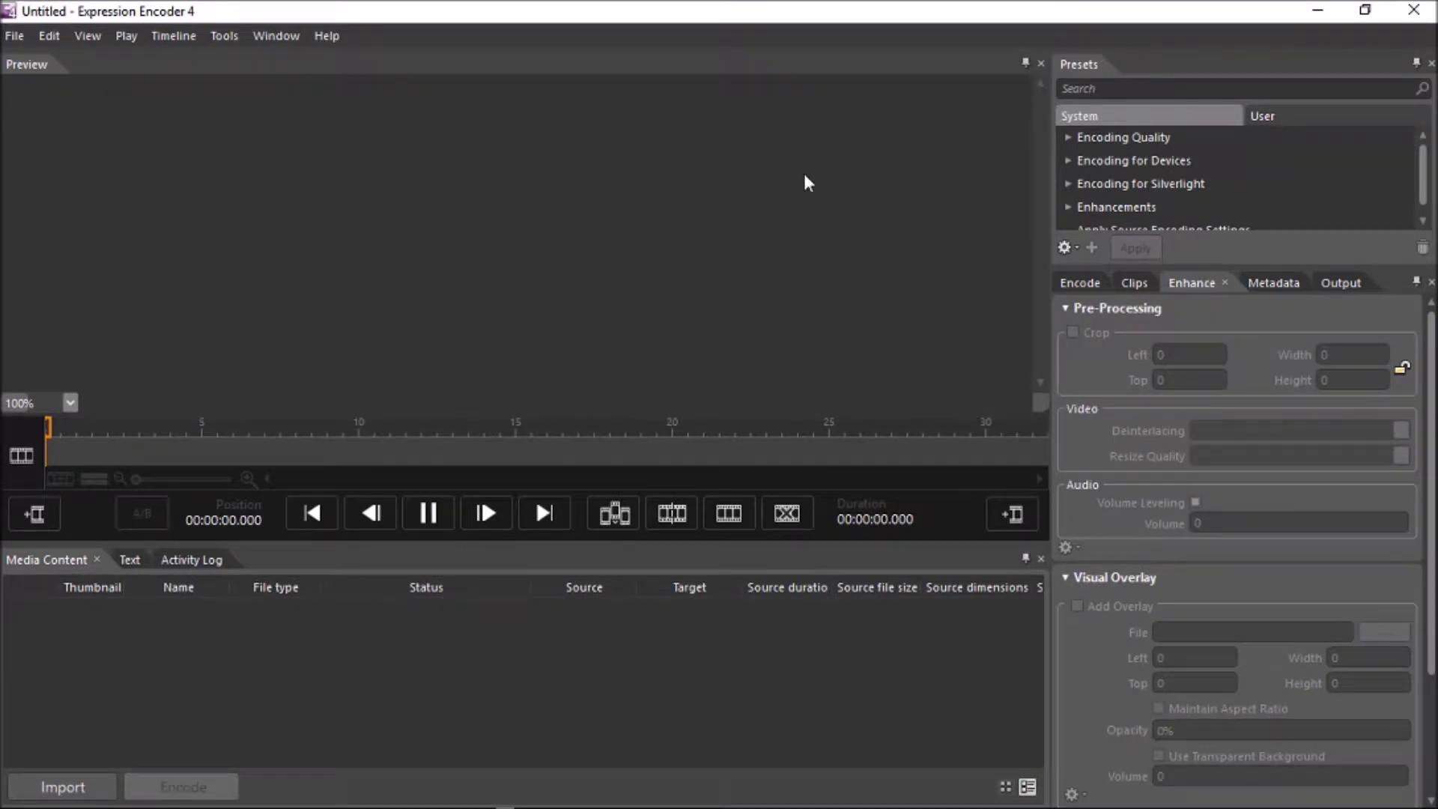
pyautogui.click(13, 37)
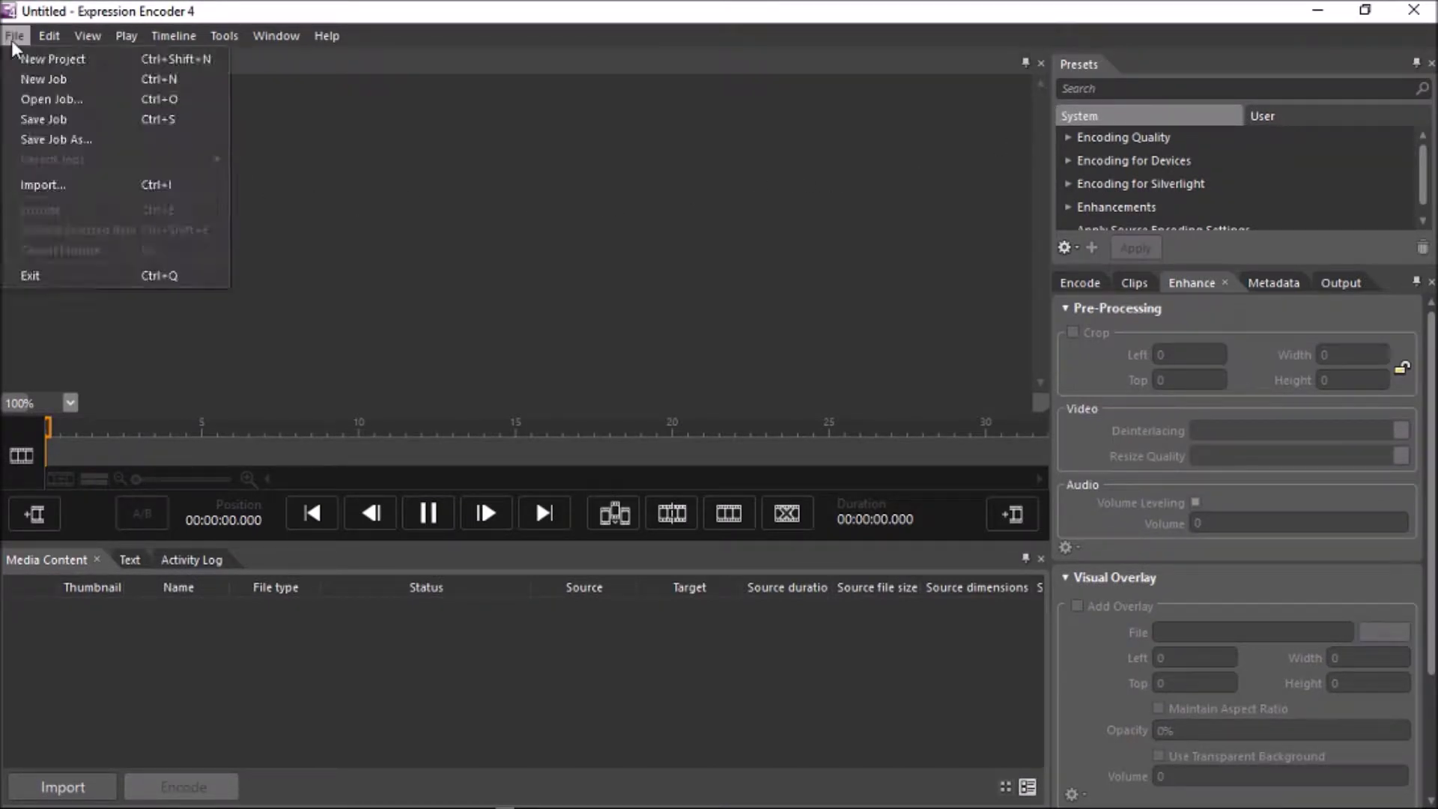
pyautogui.click(63, 186)
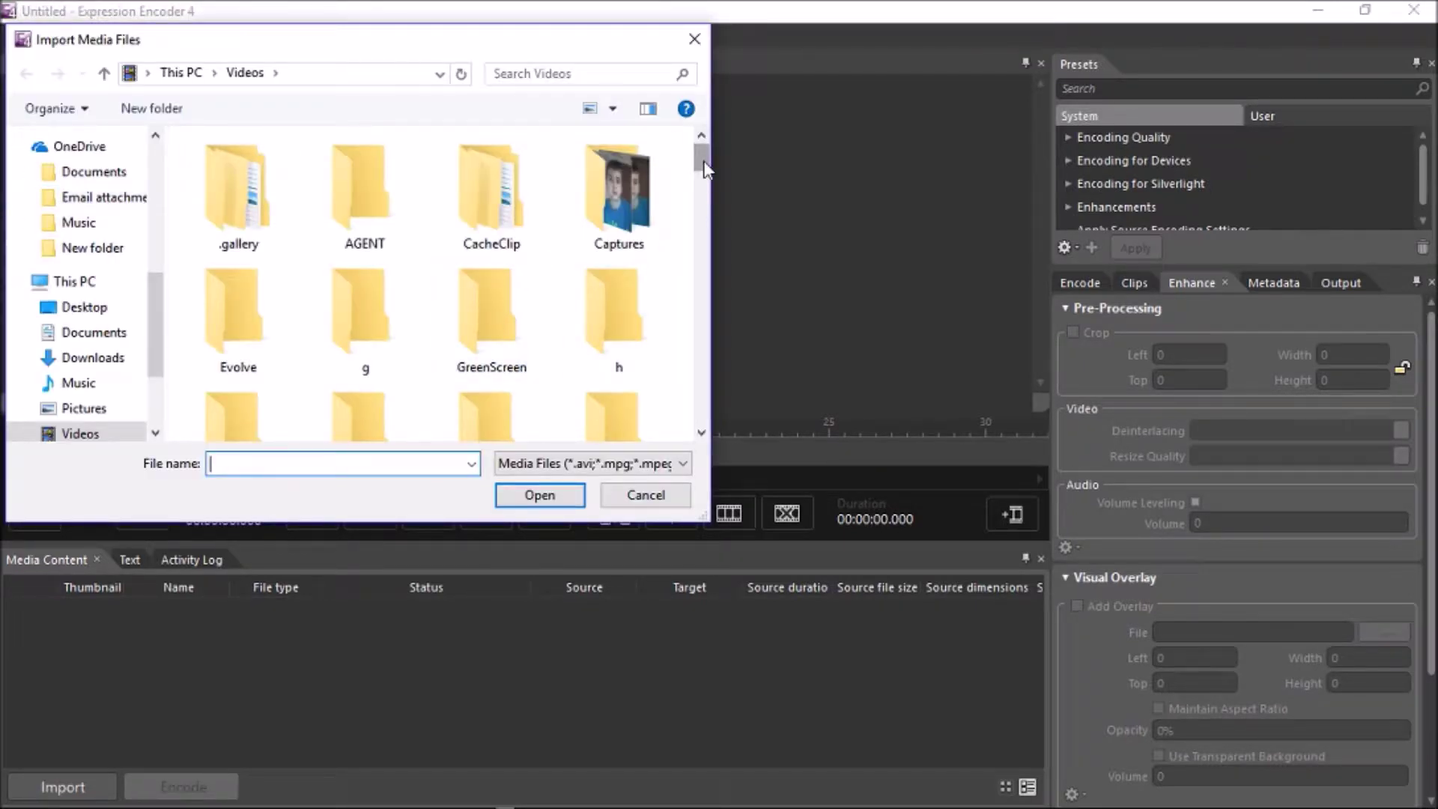
pyautogui.moveTo(702, 170)
pyautogui.mouseDown()
pyautogui.moveTo(714, 355)
pyautogui.moveTo(701, 153)
pyautogui.mouseUp()
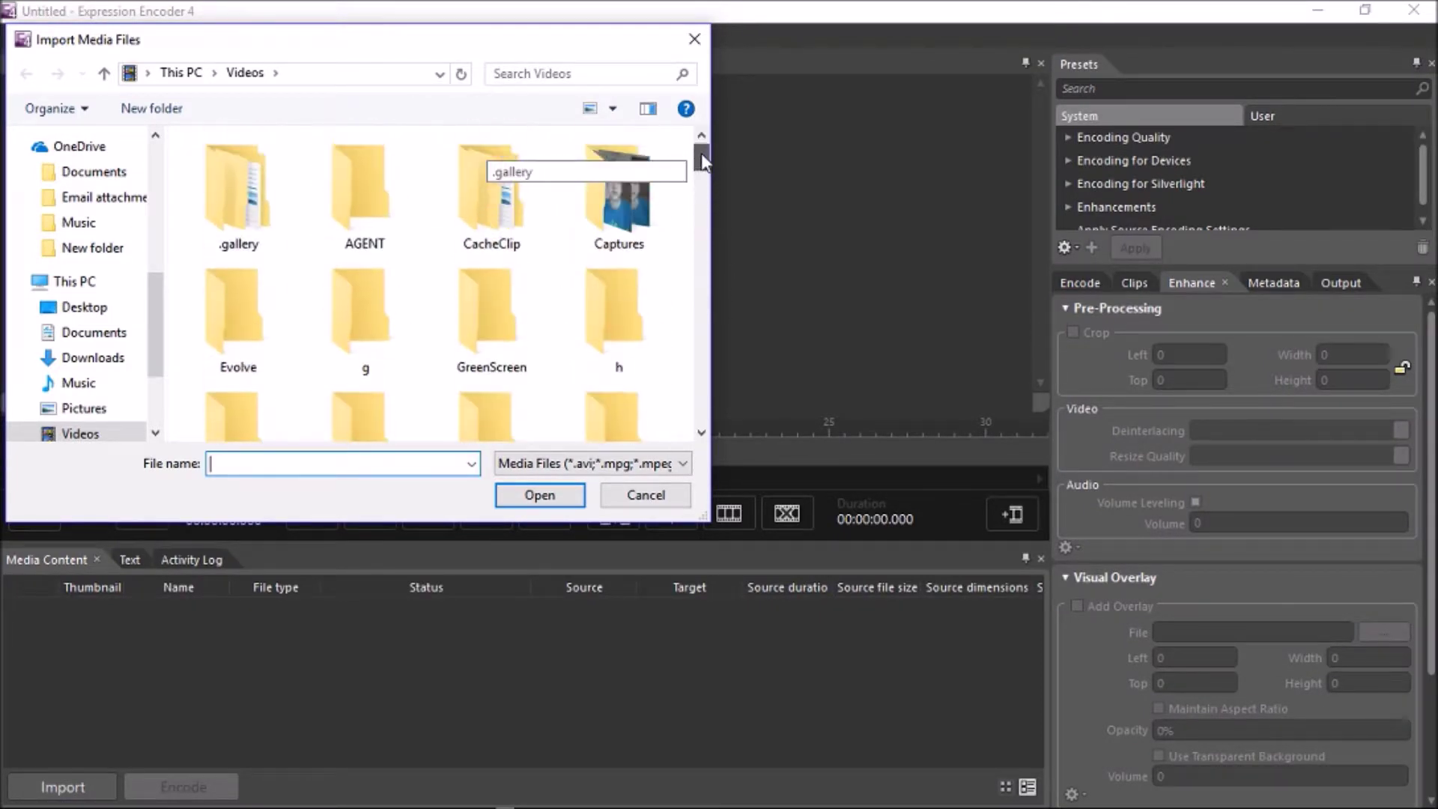
pyautogui.doubleClick(618, 218)
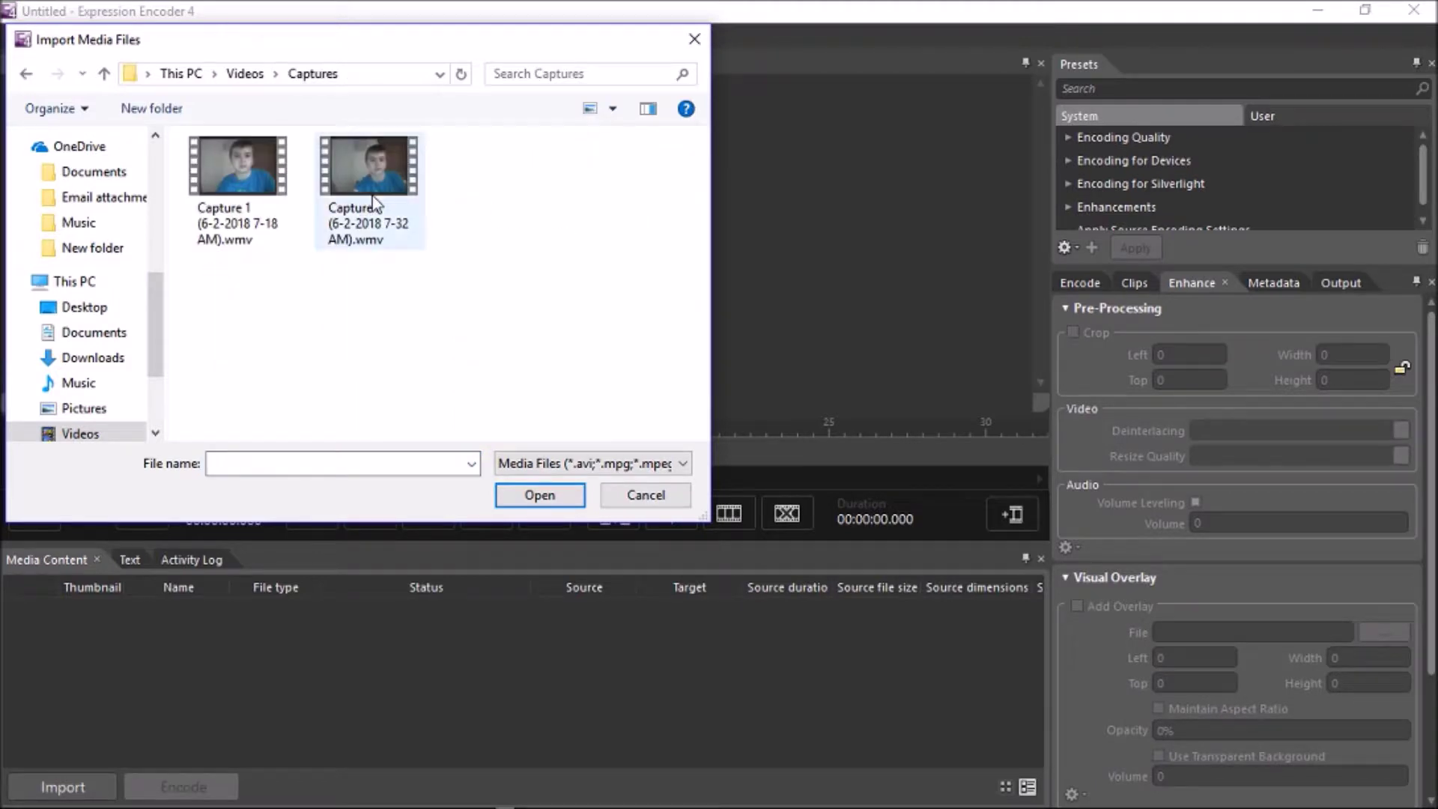
pyautogui.doubleClick(356, 238)
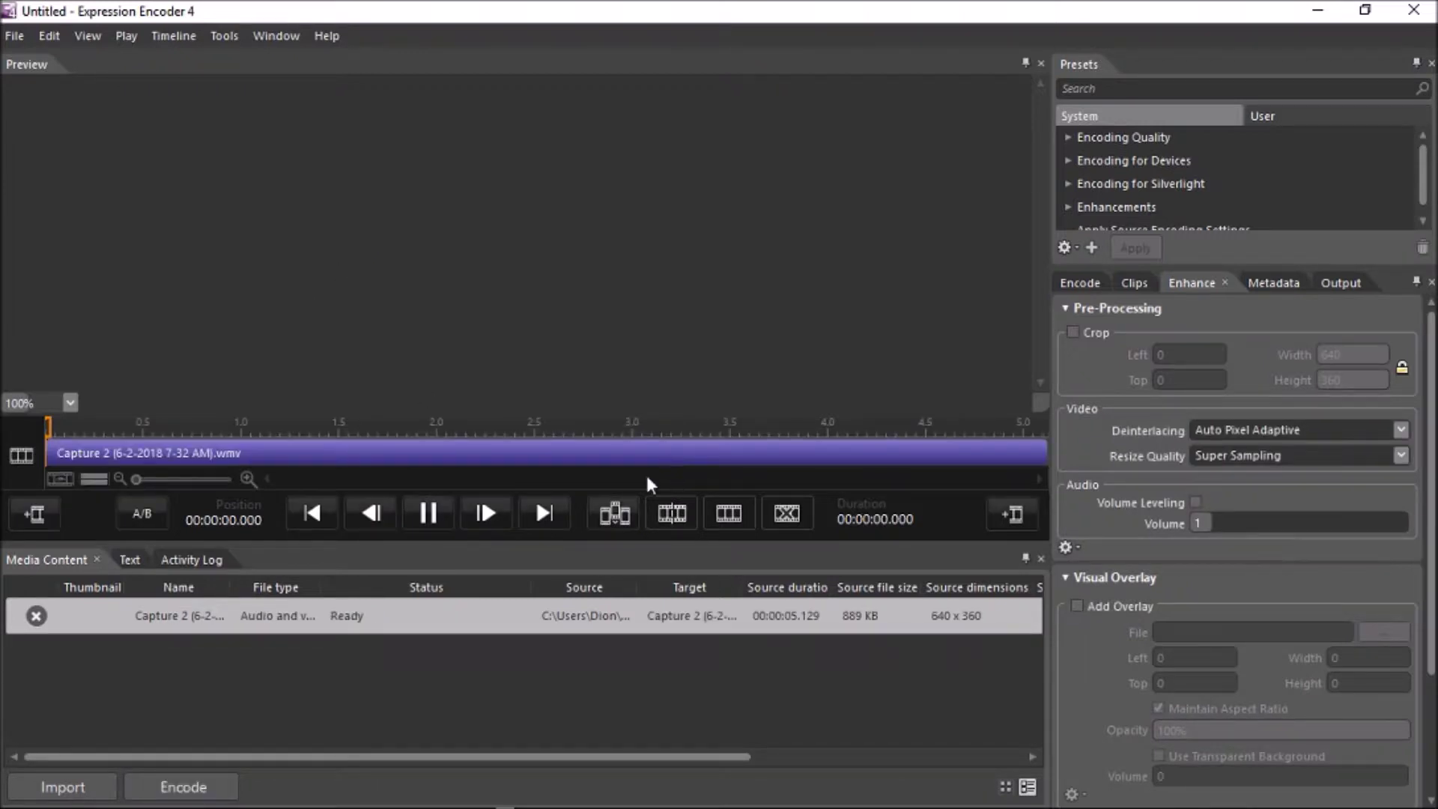
pyautogui.click(426, 514)
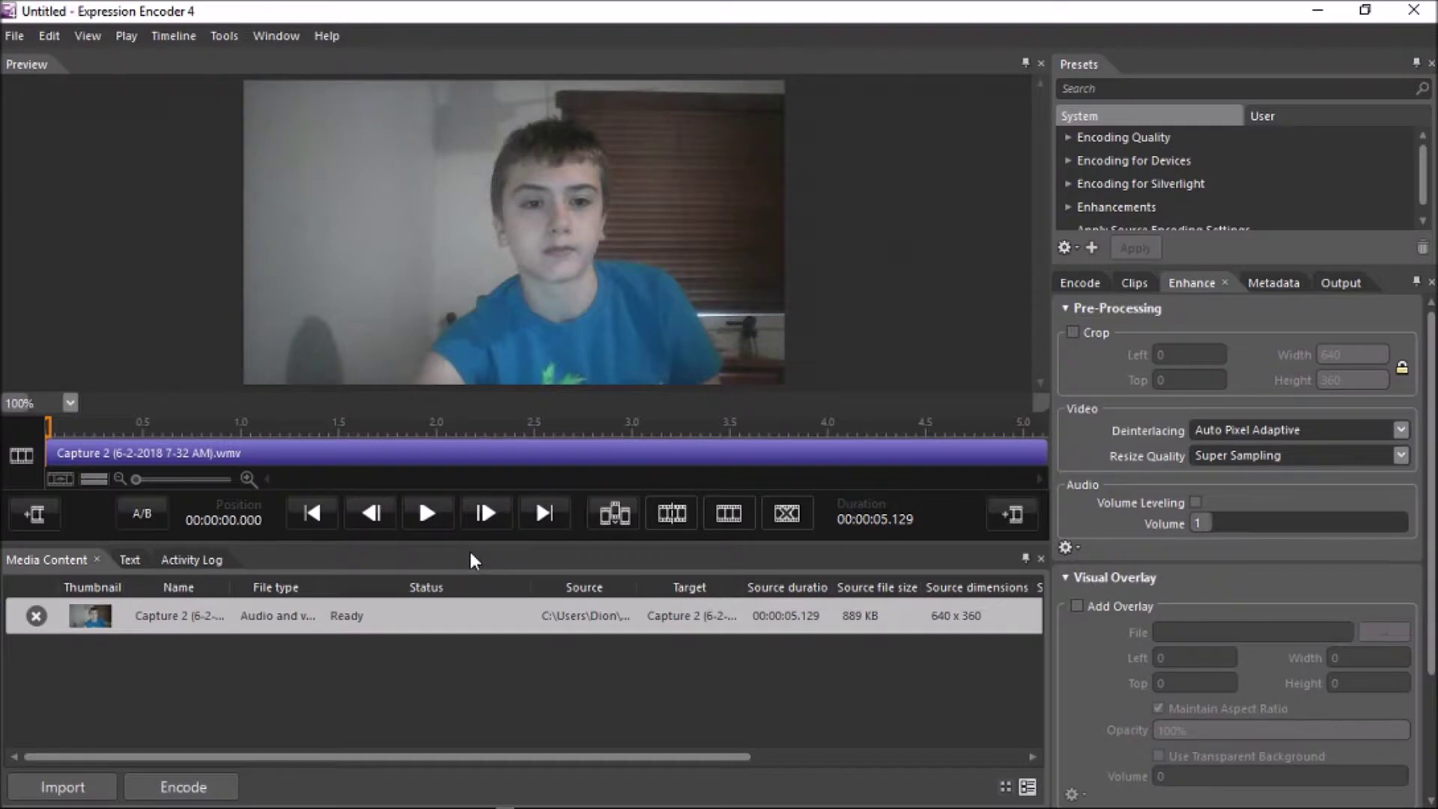
pyautogui.click(449, 515)
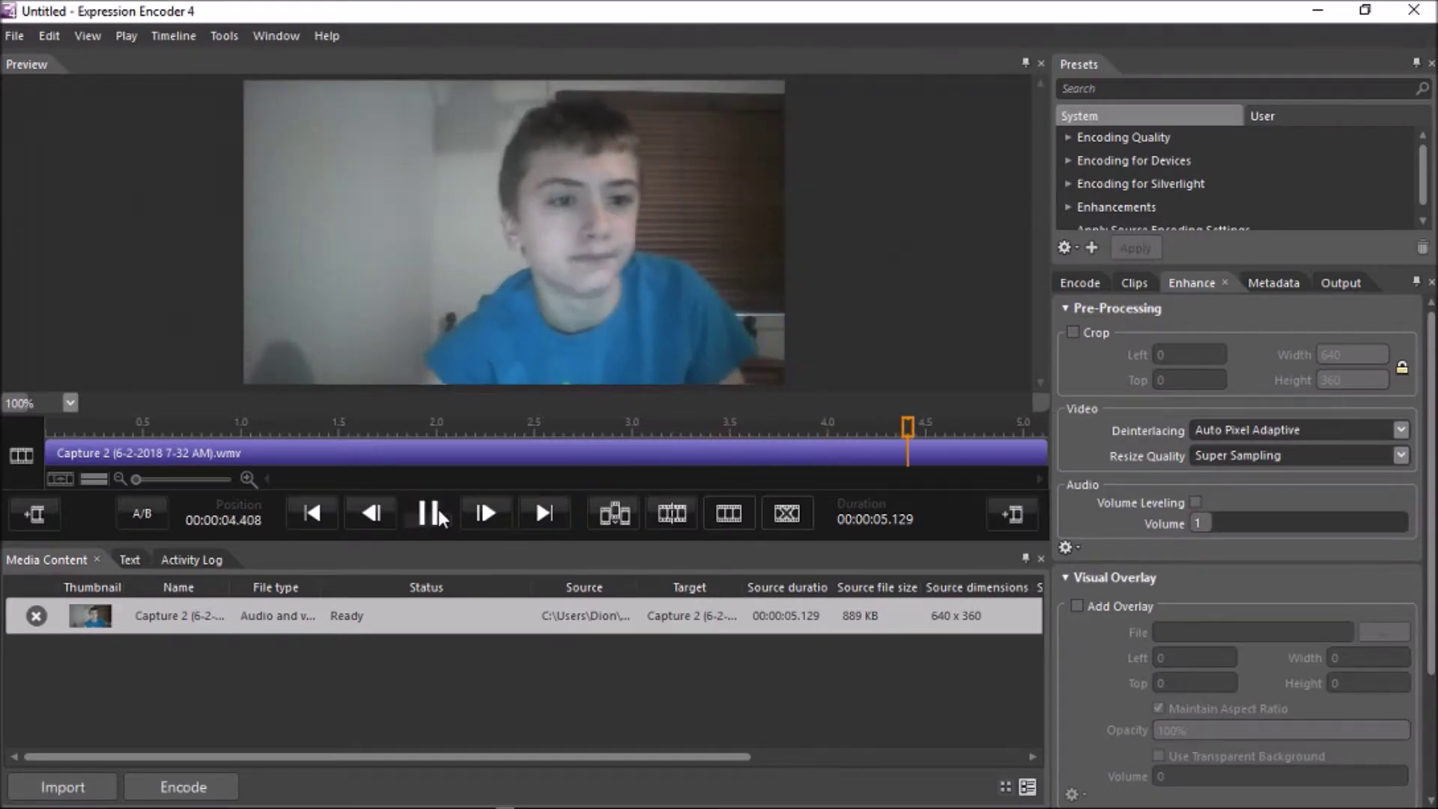
pyautogui.click(432, 514)
pyautogui.click(141, 456)
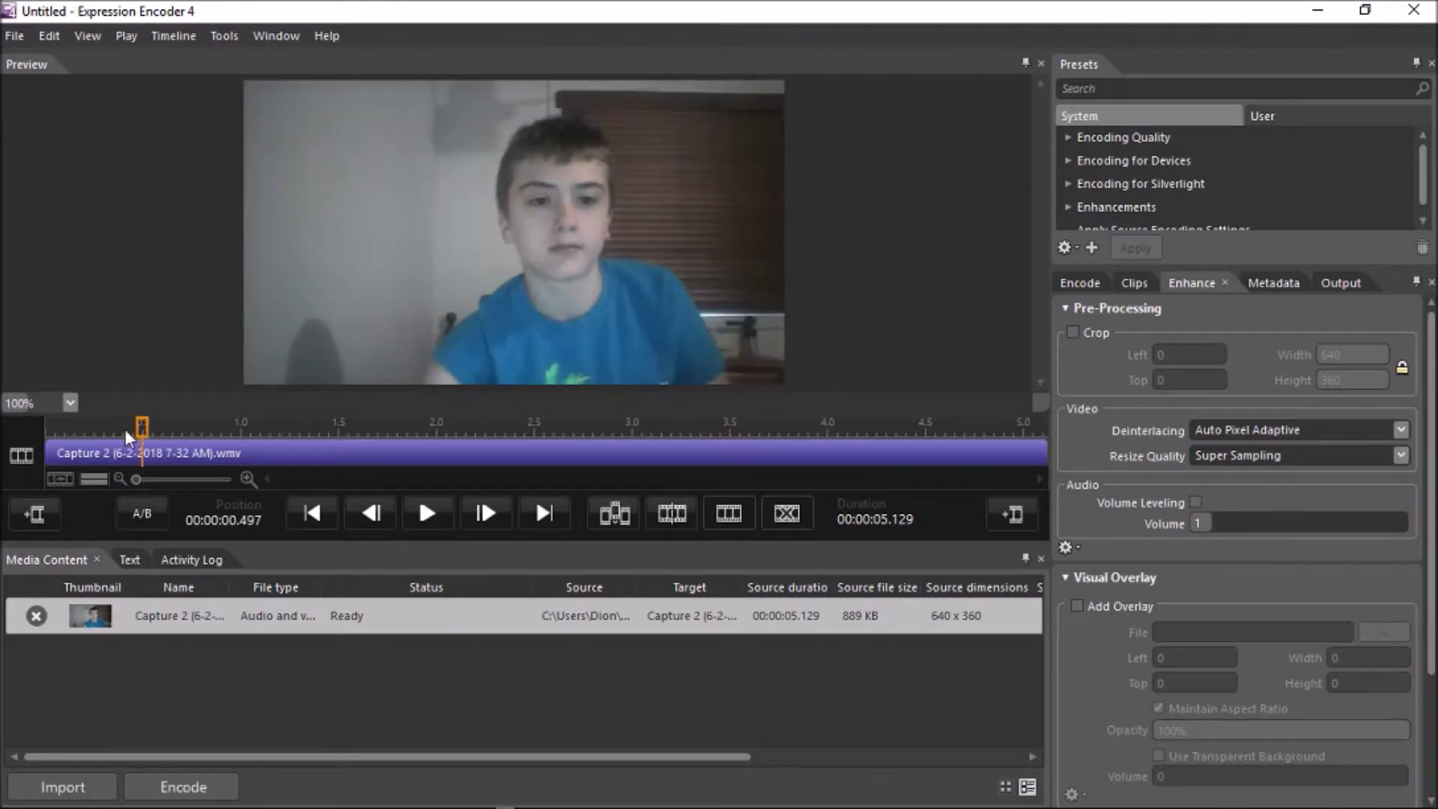
pyautogui.moveTo(124, 429); pyautogui.dragTo(48, 429)
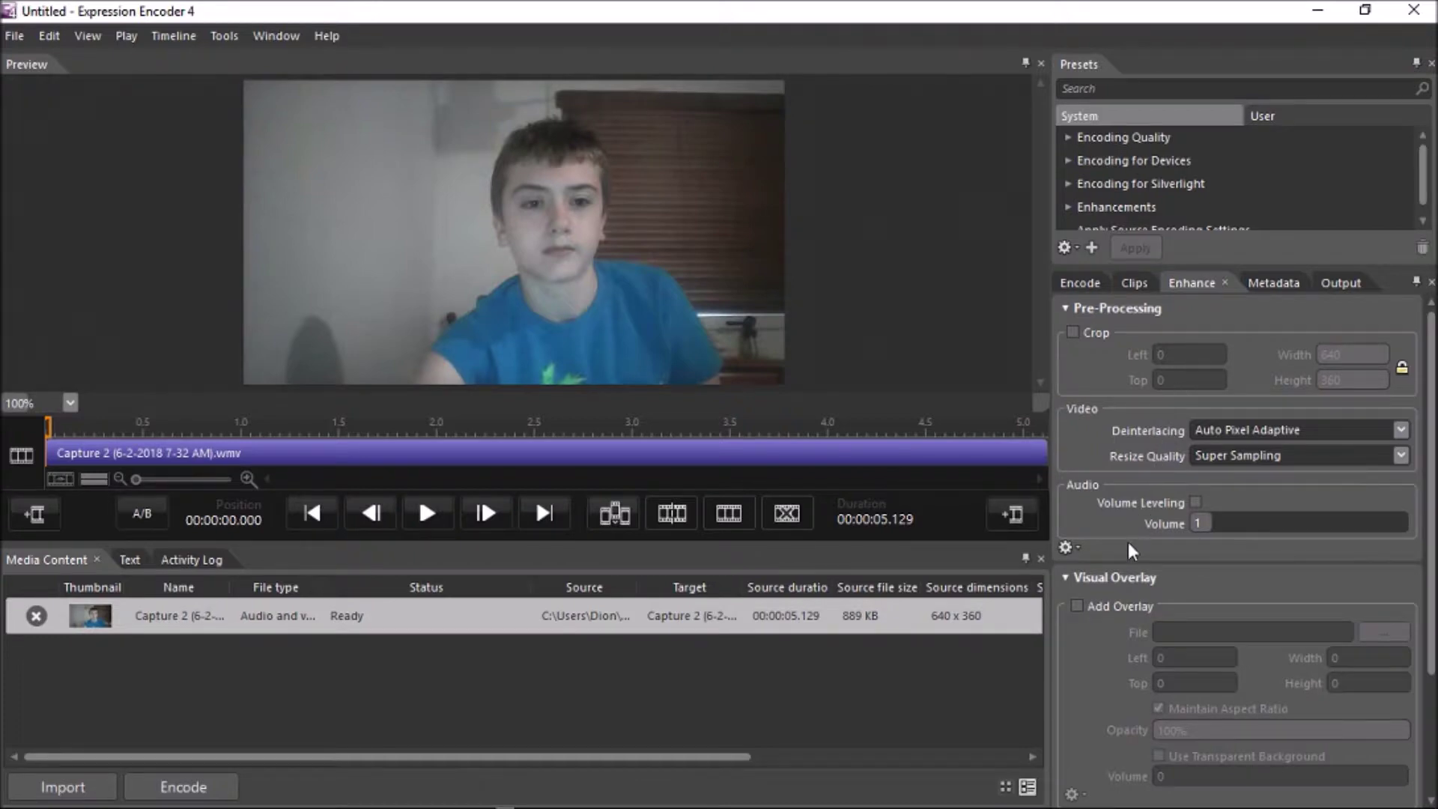
# - Turn on Add Overlay and browse folders in the overlay file dialog
pyautogui.click(1077, 607)
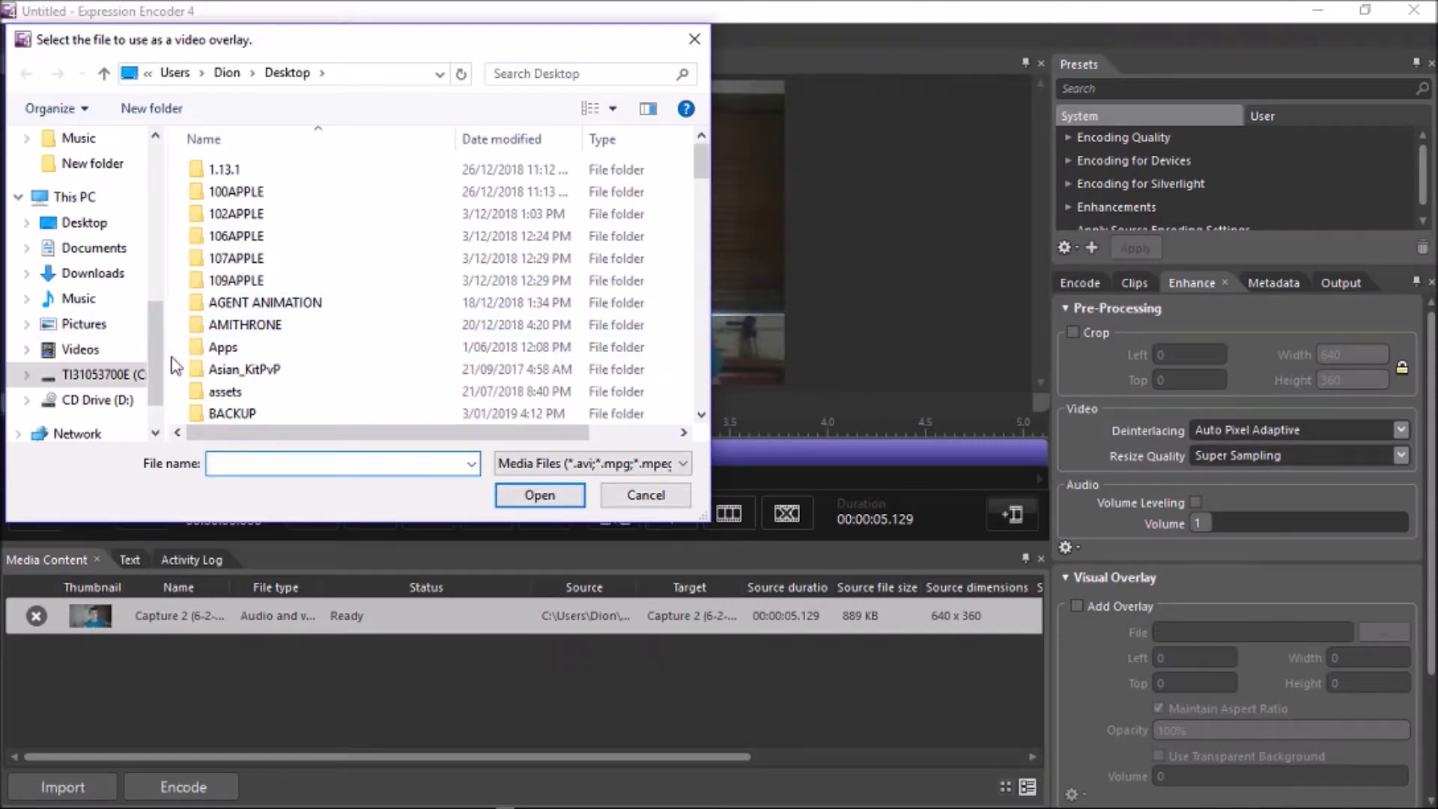
pyautogui.moveTo(150, 327); pyautogui.dragTo(150, 308)
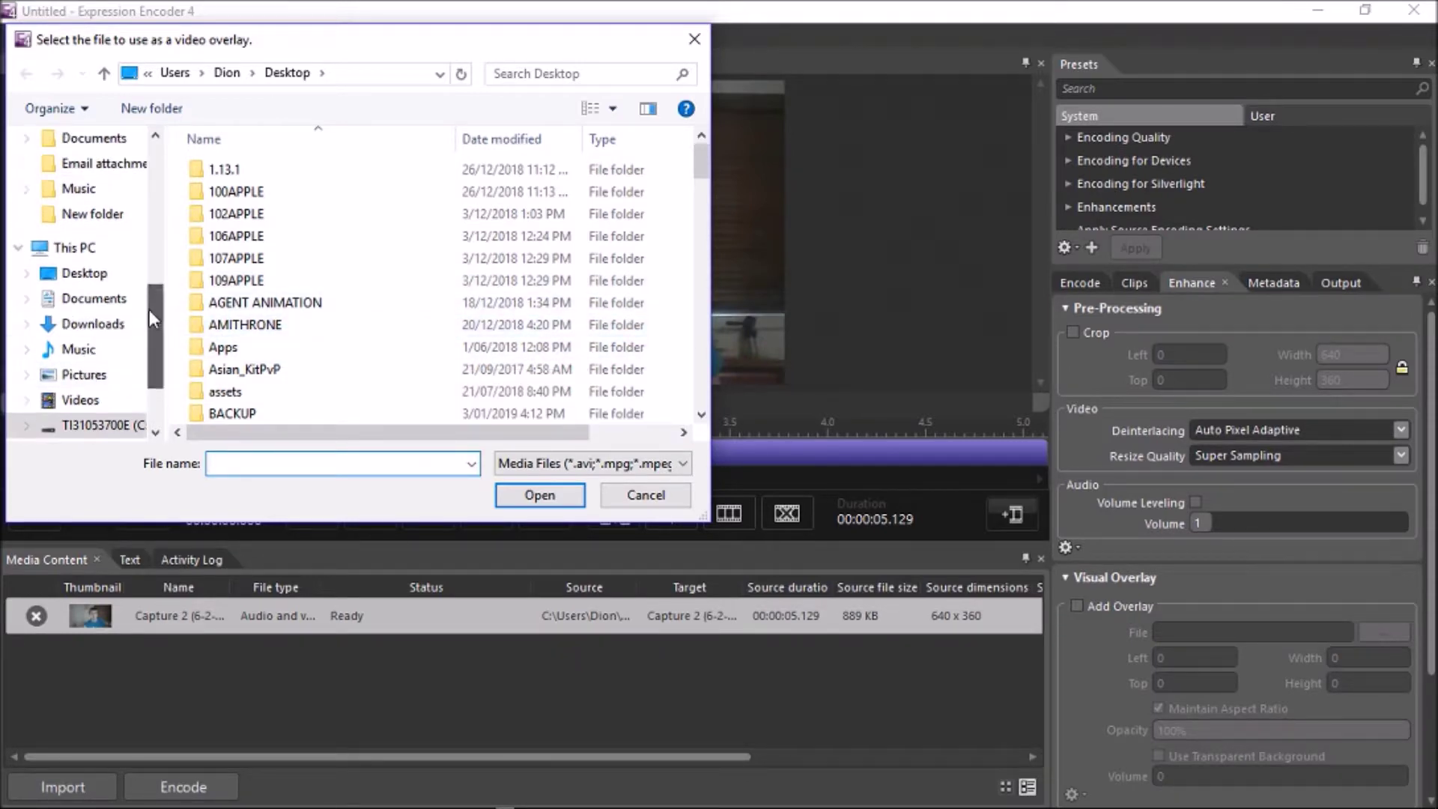
pyautogui.click(106, 279)
pyautogui.scroll(-10, 674, 356)
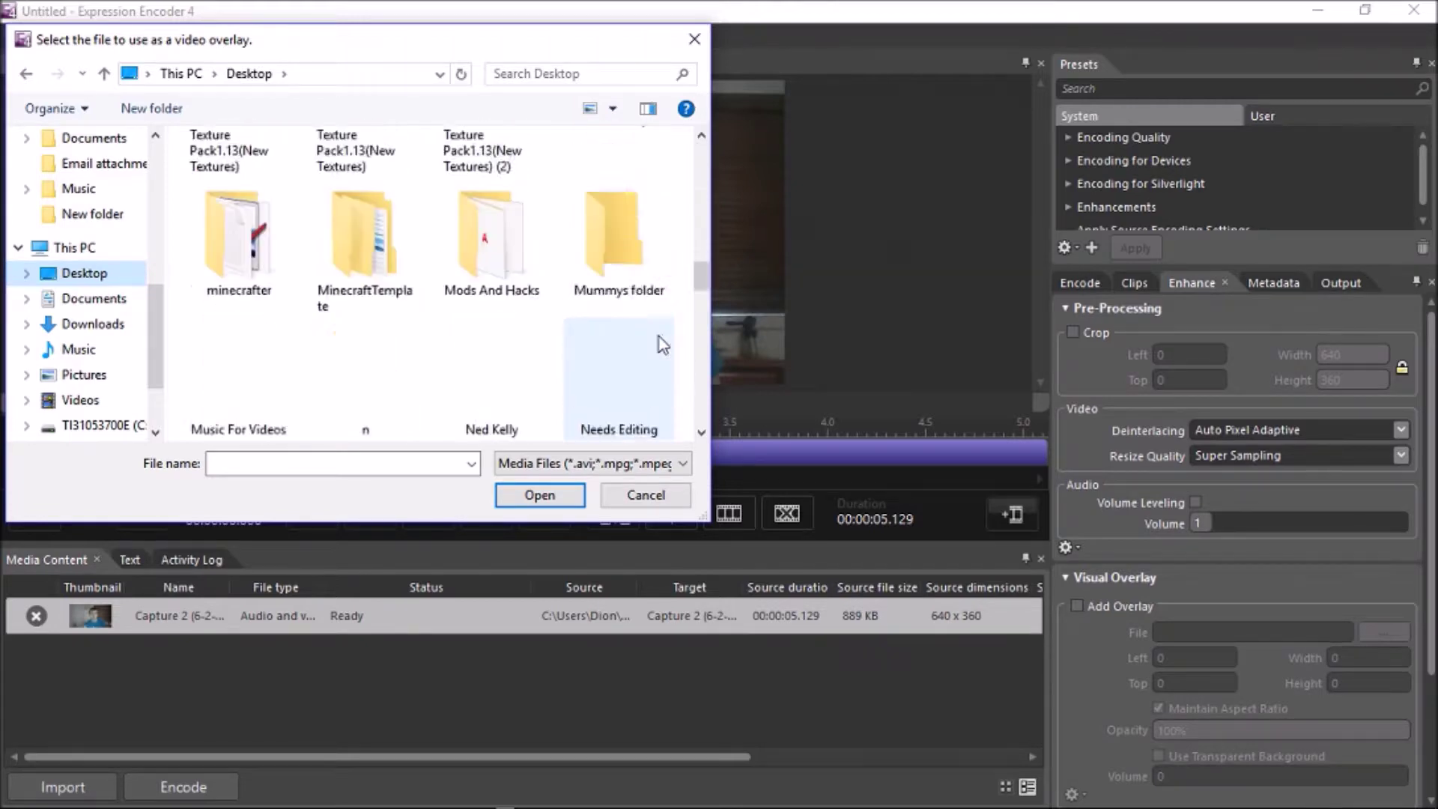
pyautogui.scroll(-8, 663, 344)
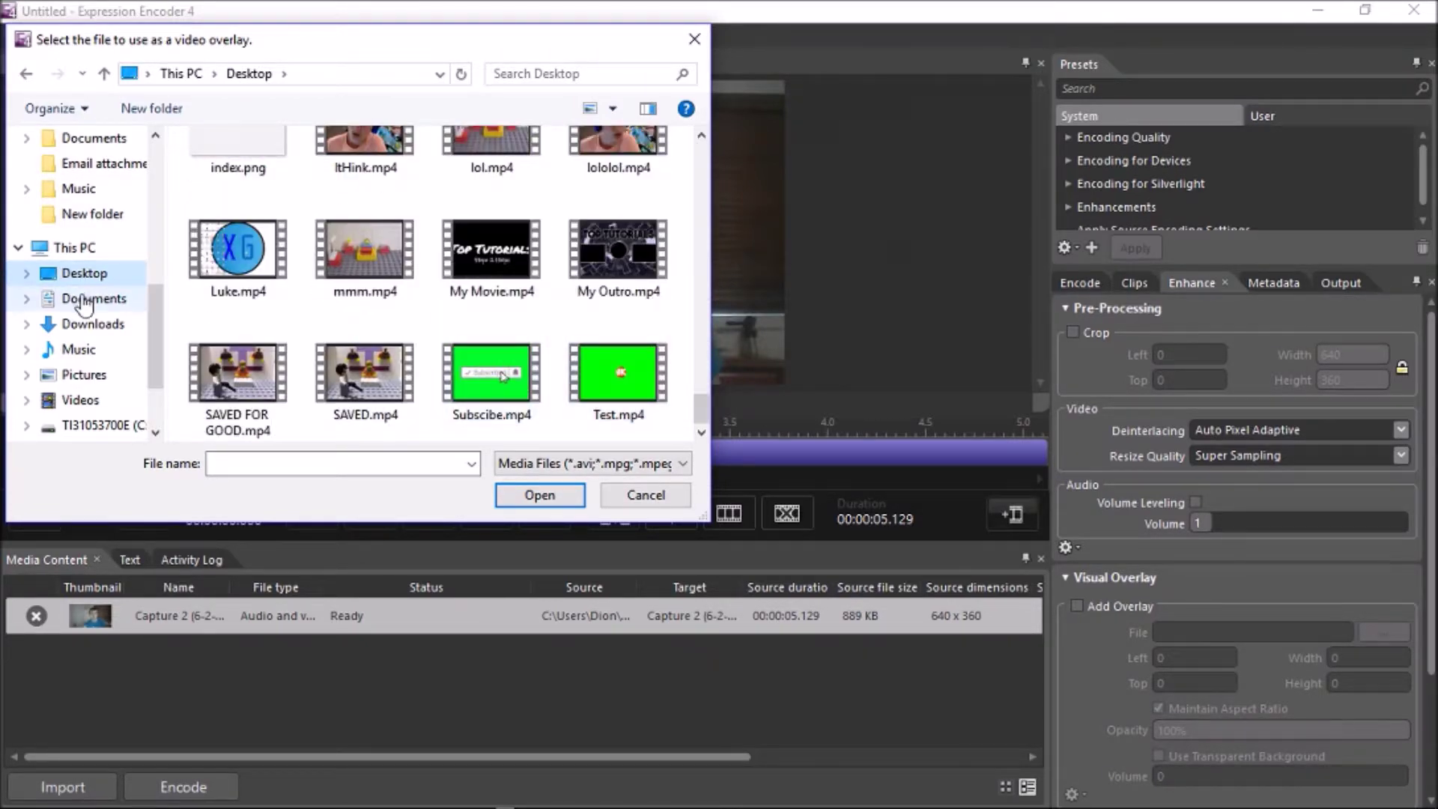
pyautogui.click(86, 324)
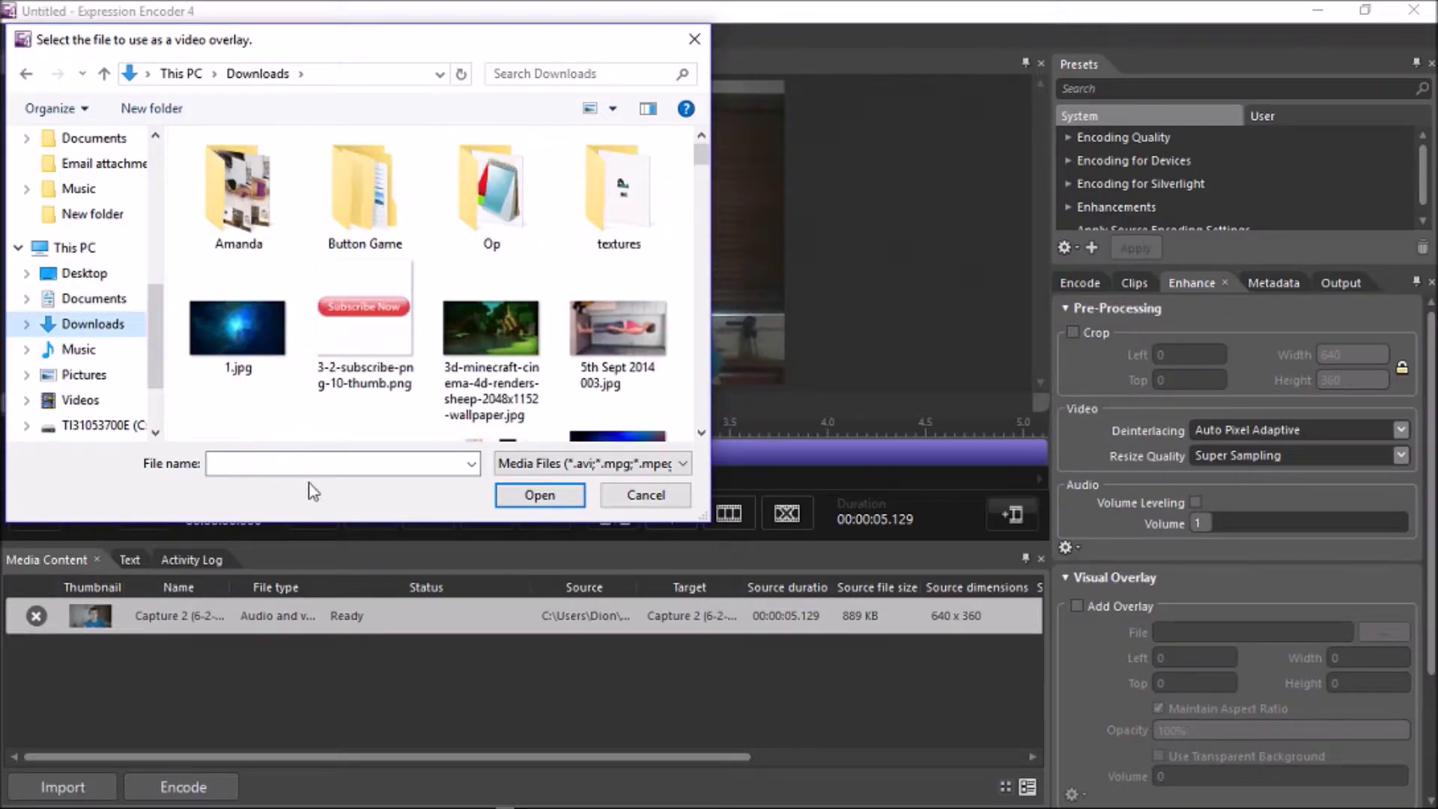
# - Pick Subscribe.png from the Pictures folder as the overlay file
pyautogui.click(307, 466)
pyautogui.write('Sub')
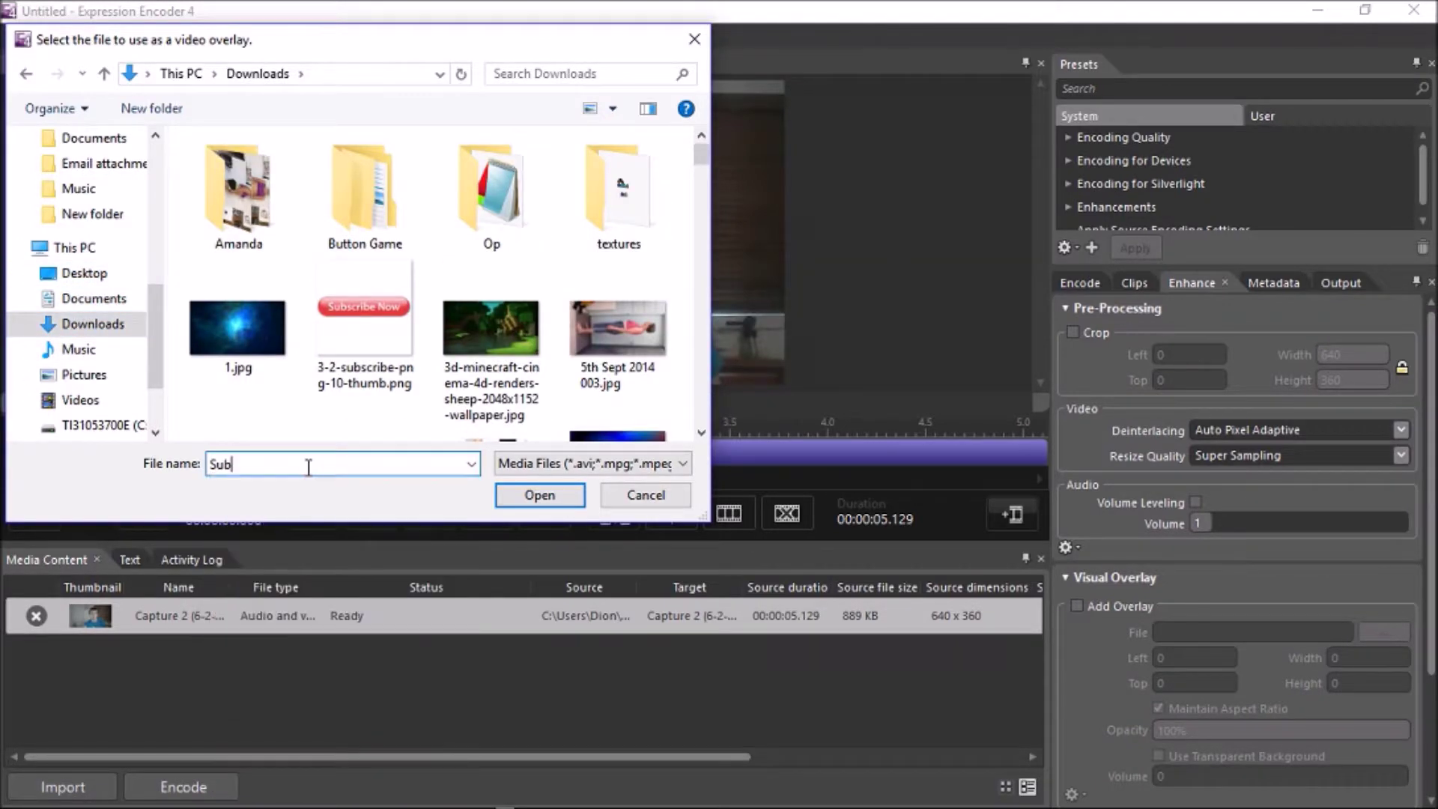
pyautogui.press('BackSpace')
pyautogui.press('BackSpace')
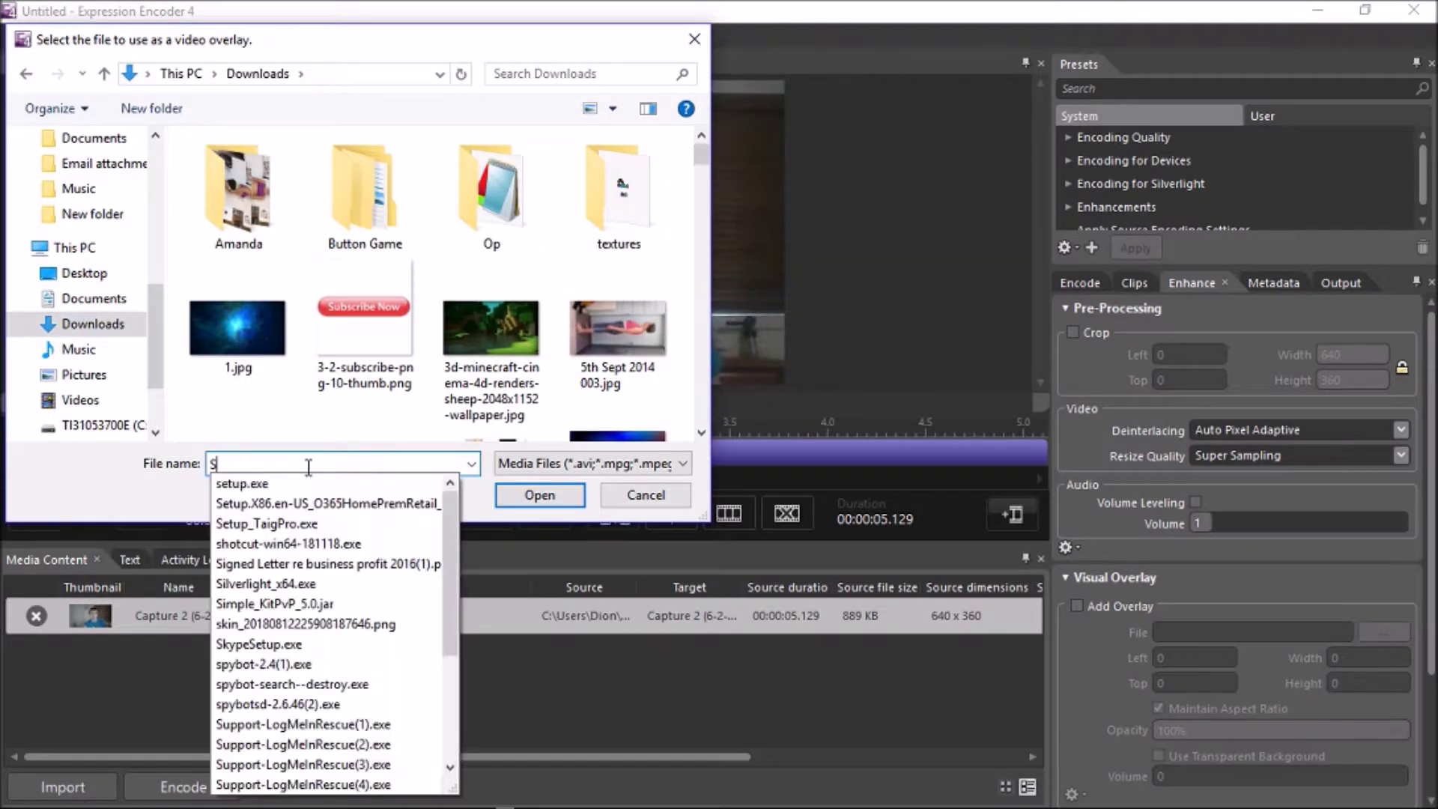
pyautogui.click(84, 375)
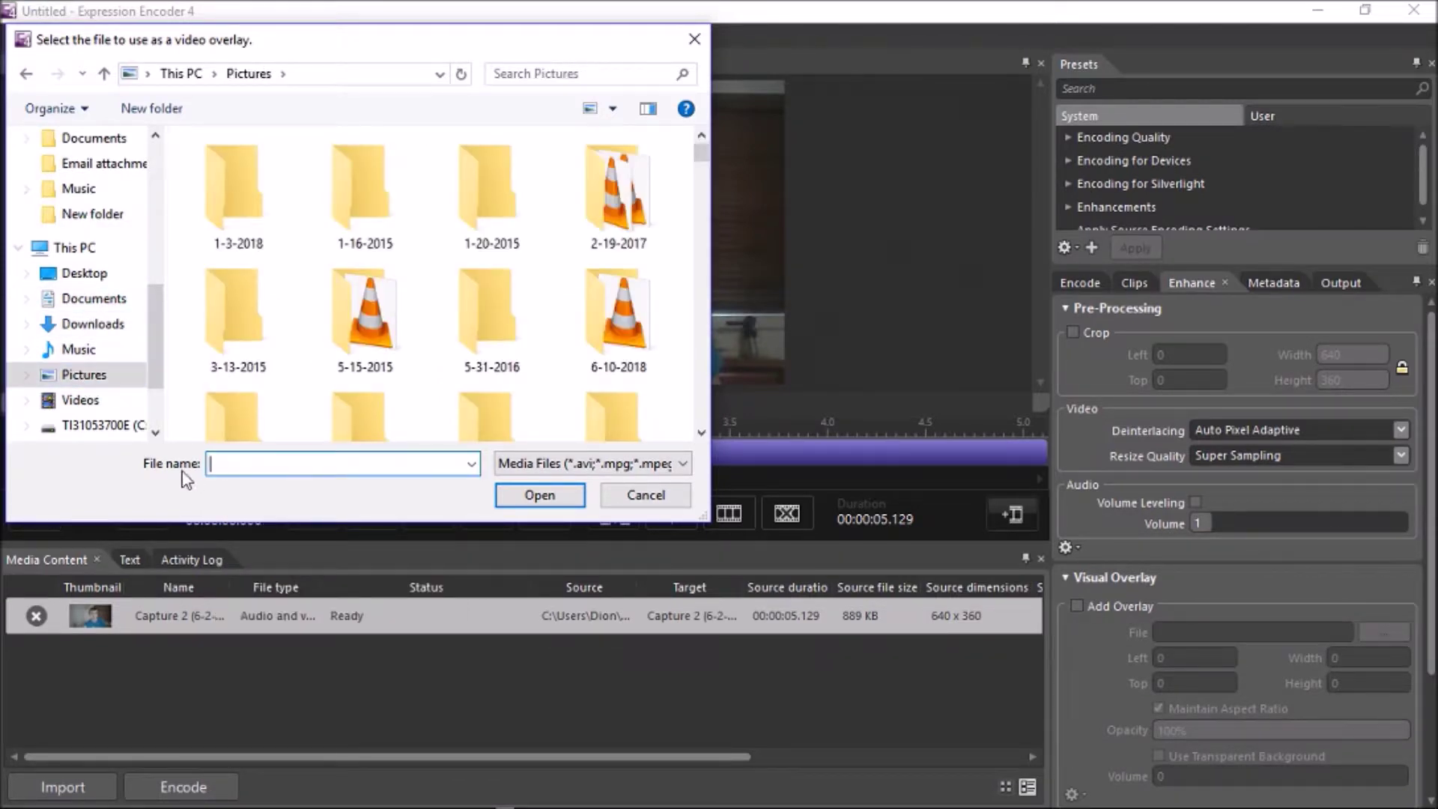
pyautogui.write('Sub')
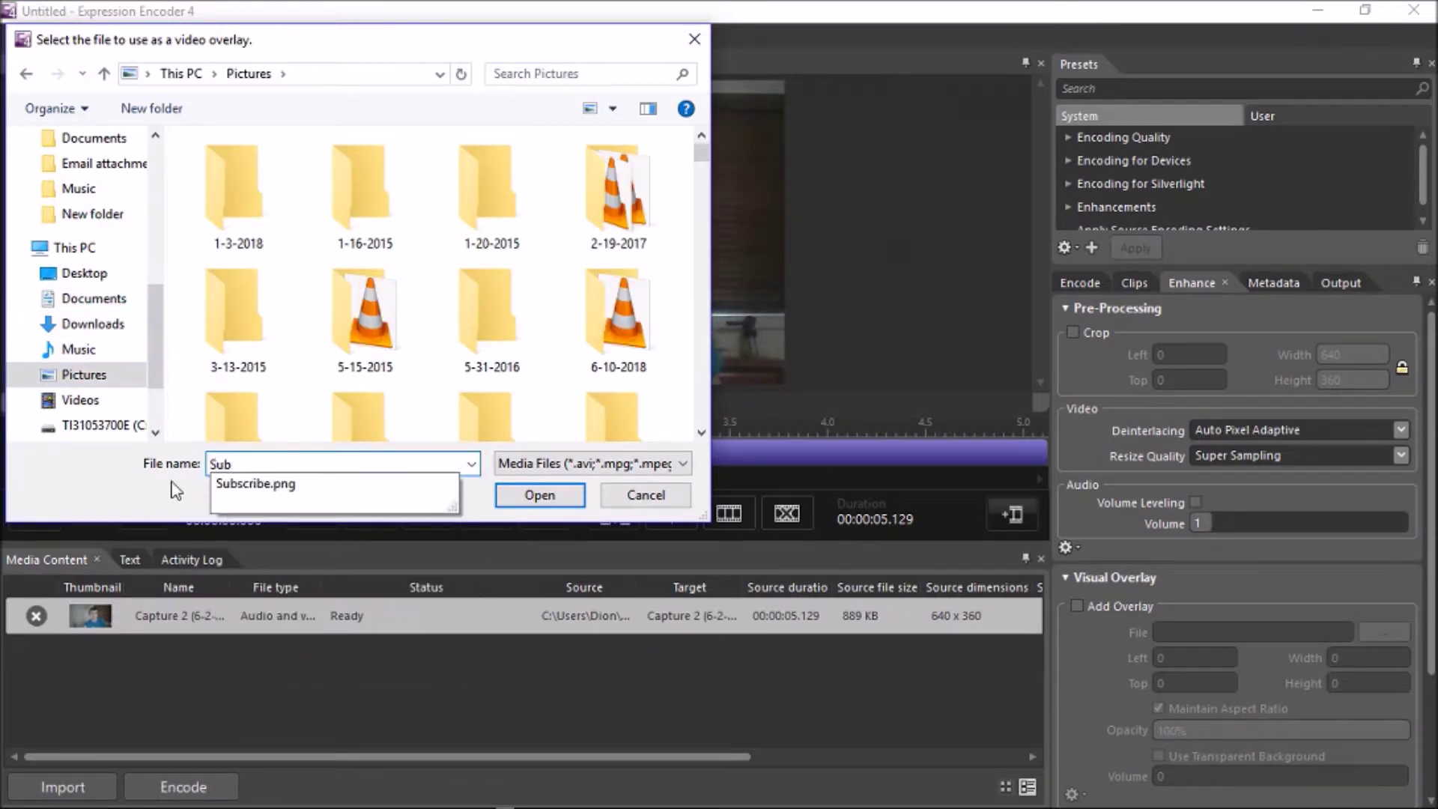
pyautogui.click(307, 492)
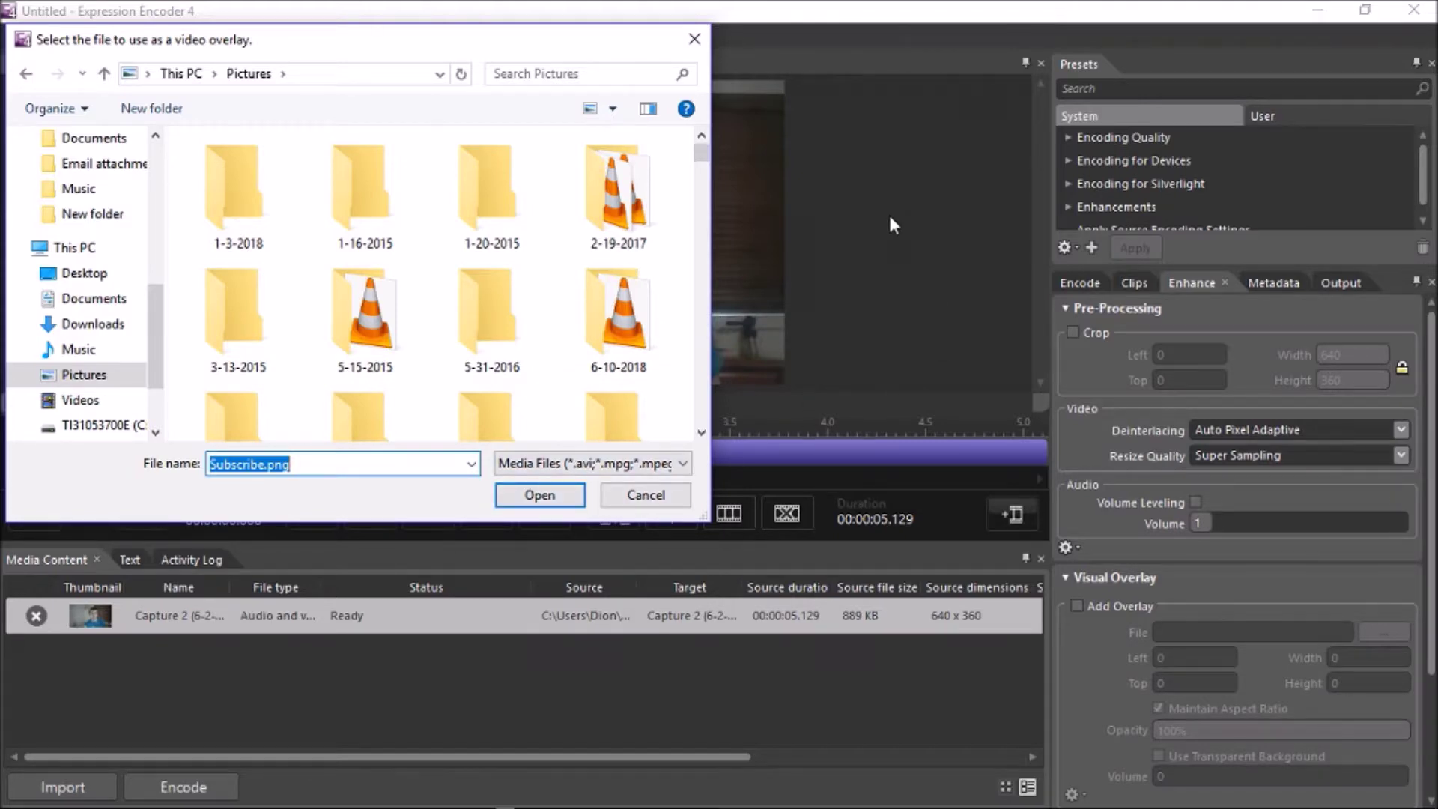
# - Add the Subscribe.png overlay and position it at Left 85, Top 61, sized 186 x 52
pyautogui.click(563, 500)
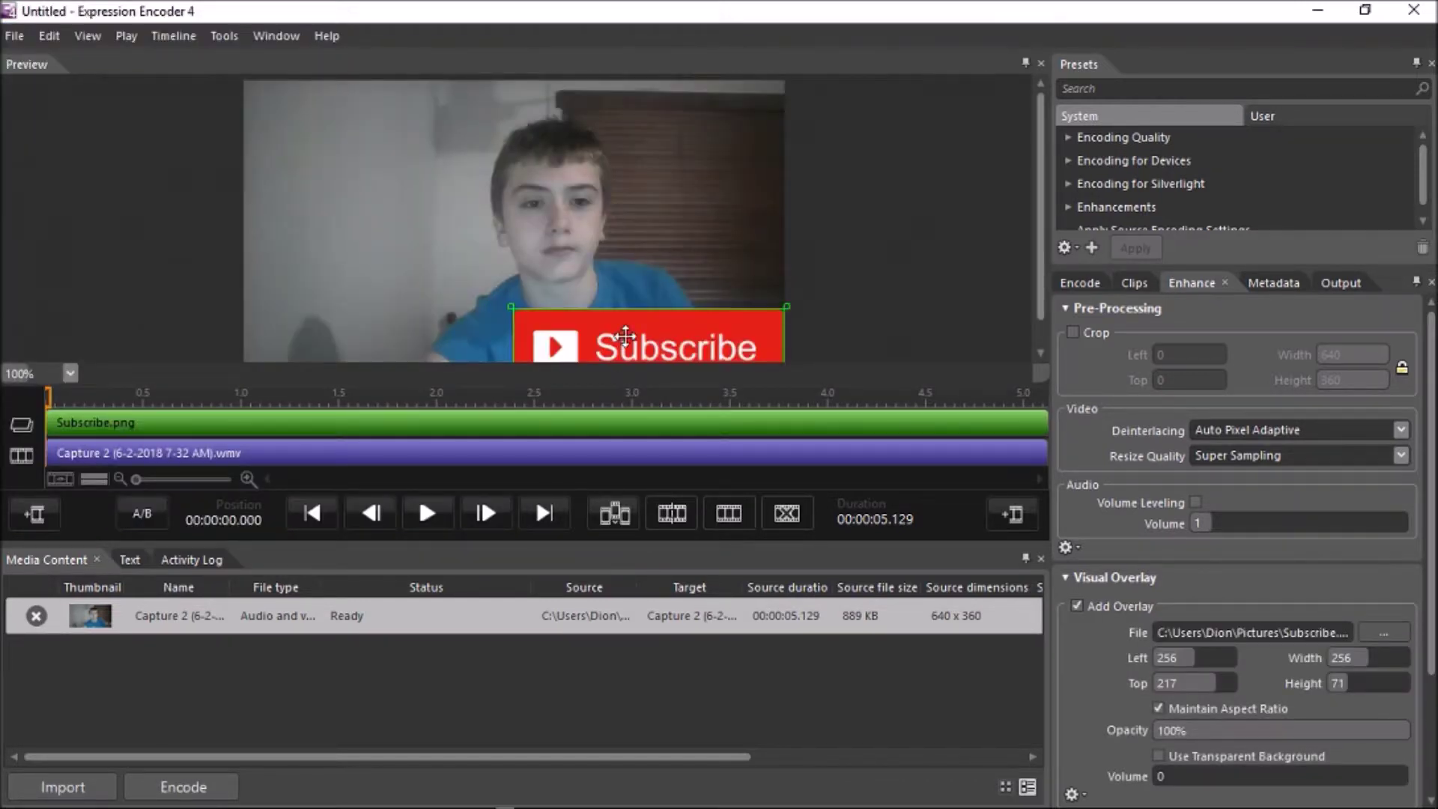
pyautogui.moveTo(623, 349); pyautogui.dragTo(353, 142)
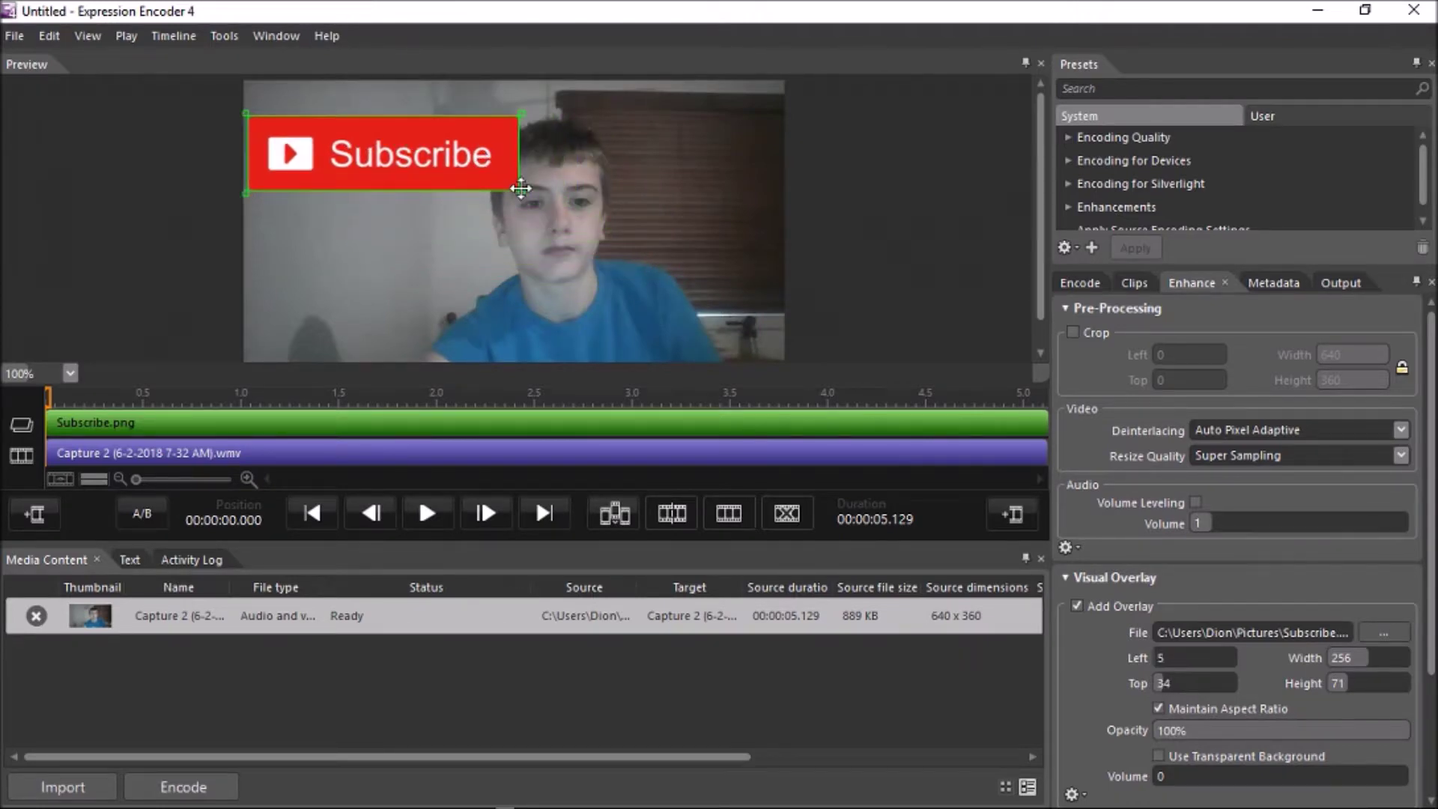
pyautogui.moveTo(517, 191); pyautogui.dragTo(407, 155)
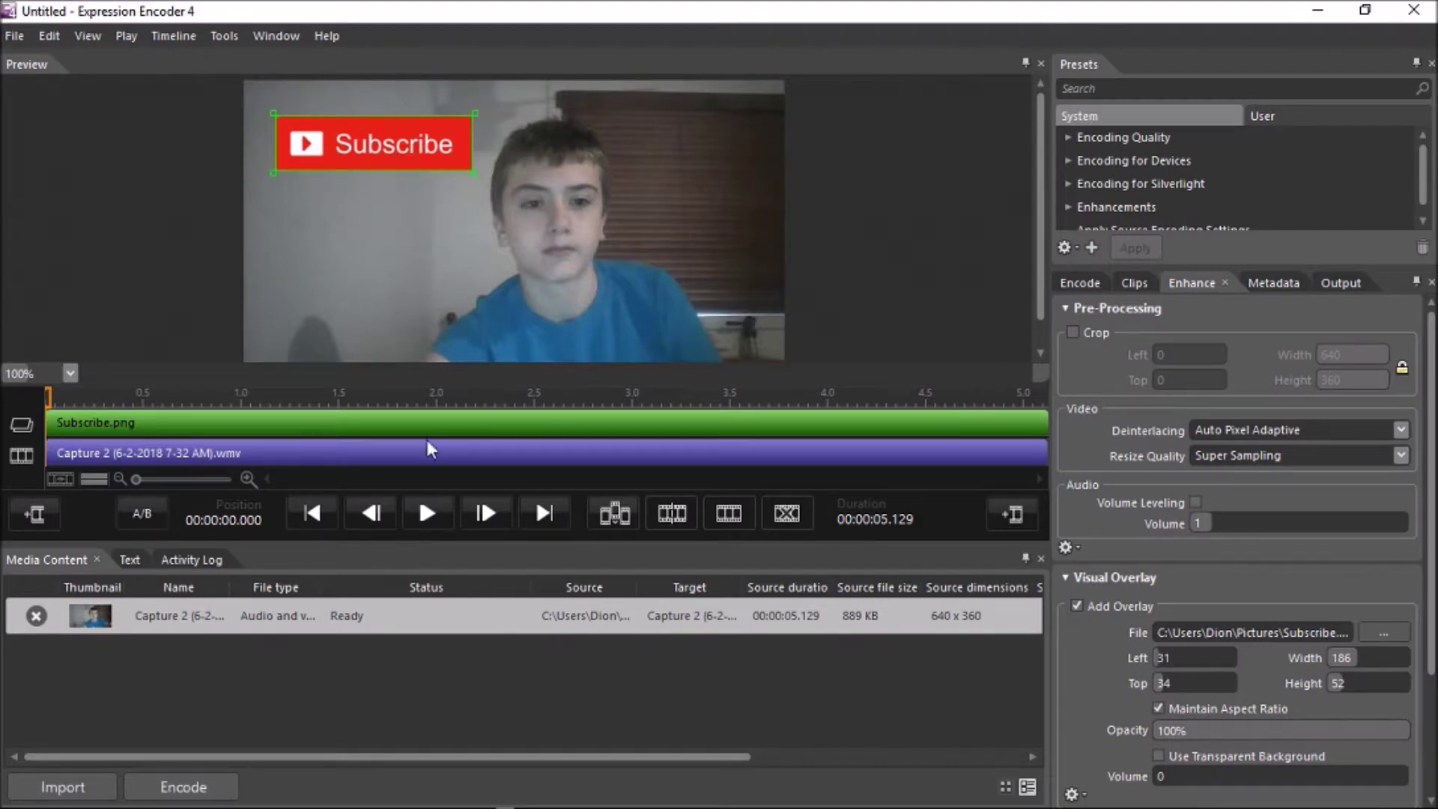
pyautogui.click(427, 513)
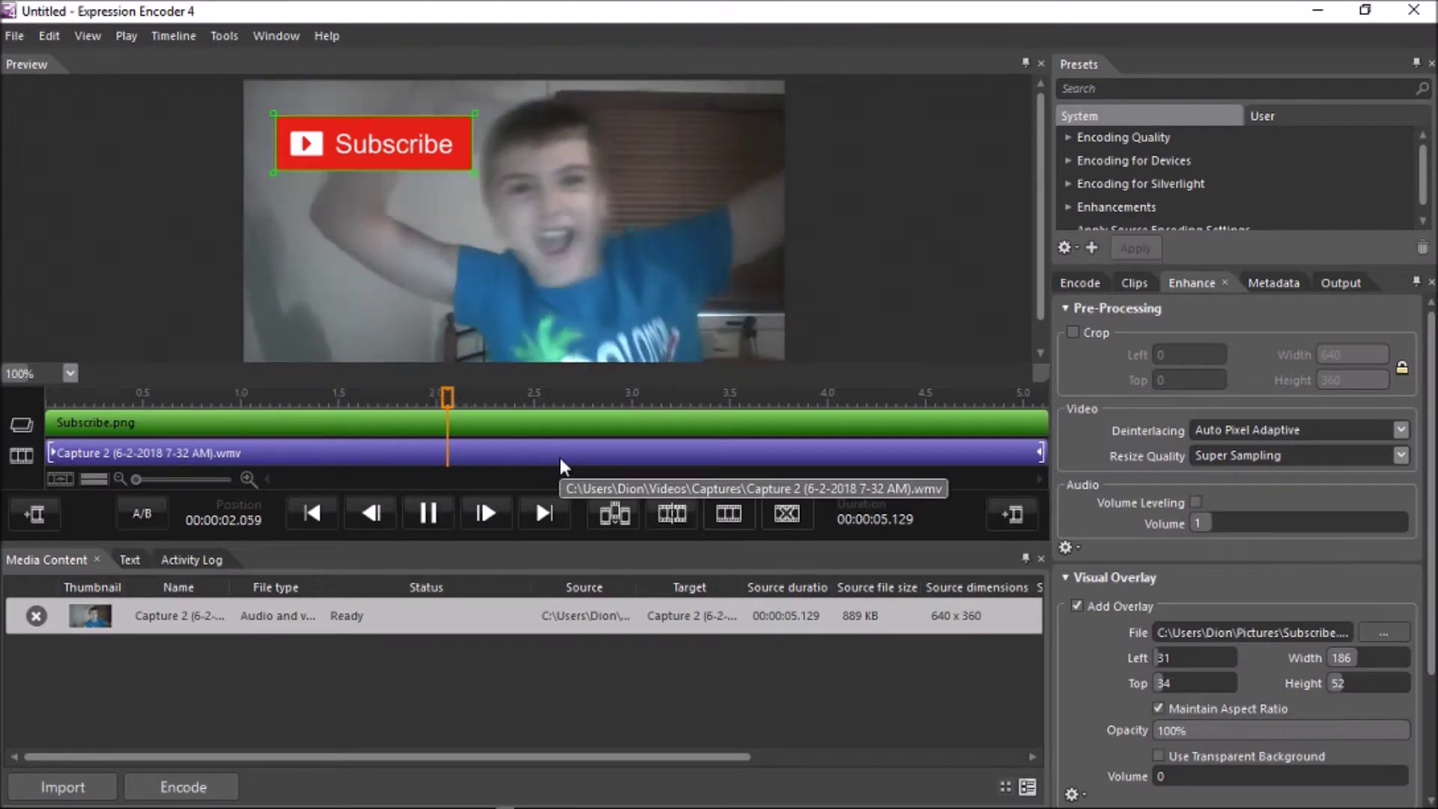
pyautogui.click(450, 508)
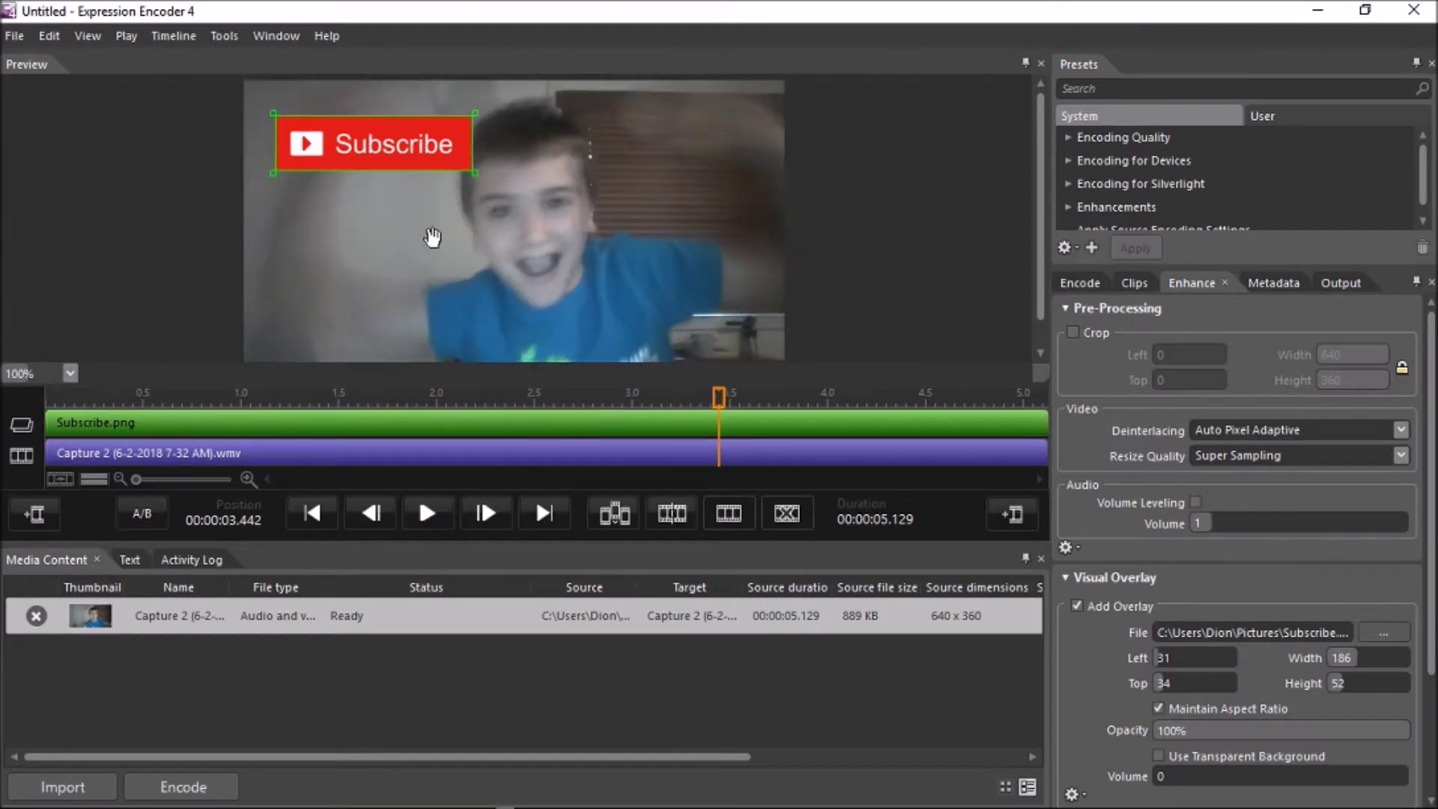
pyautogui.moveTo(417, 156); pyautogui.dragTo(431, 178)
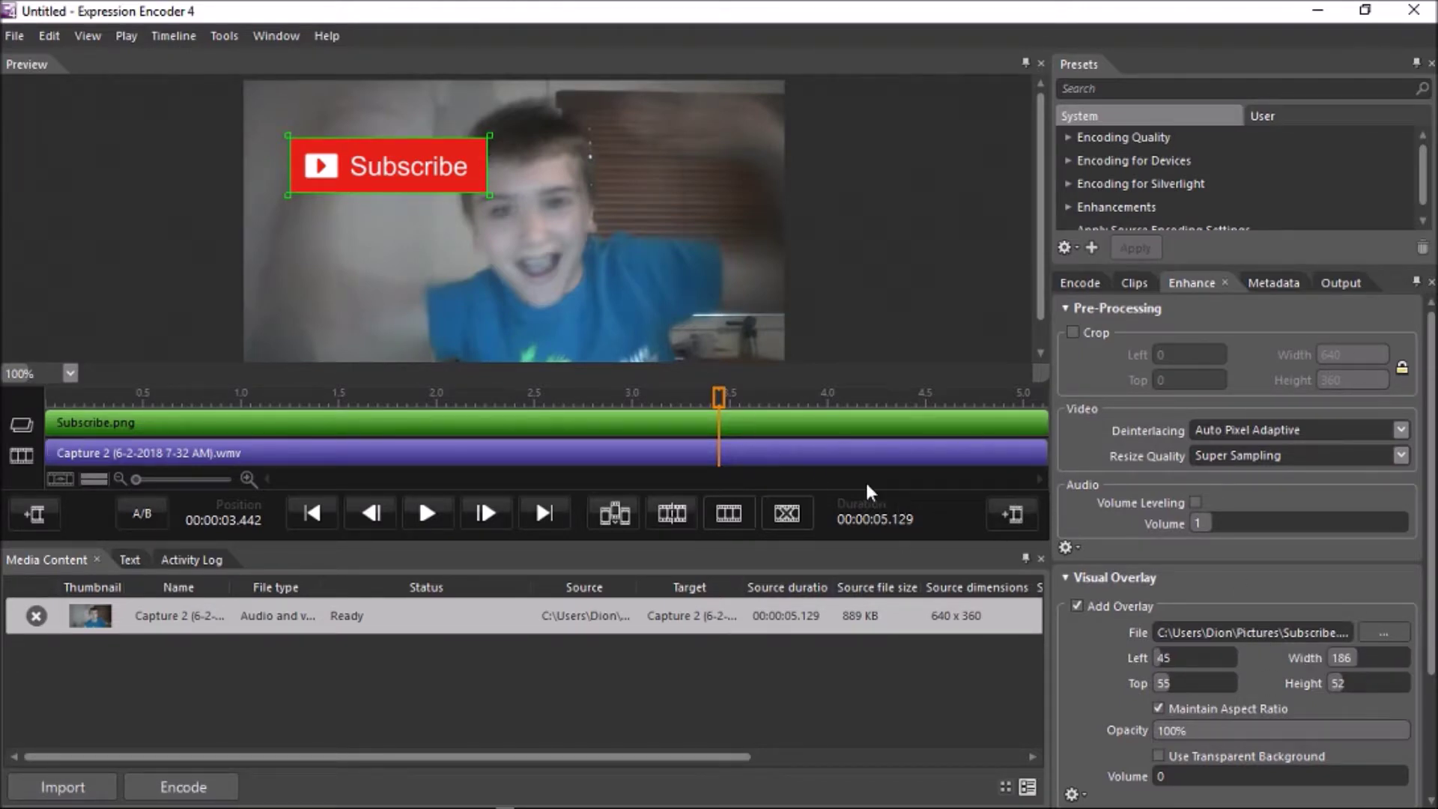
pyautogui.moveTo(439, 161); pyautogui.dragTo(483, 165)
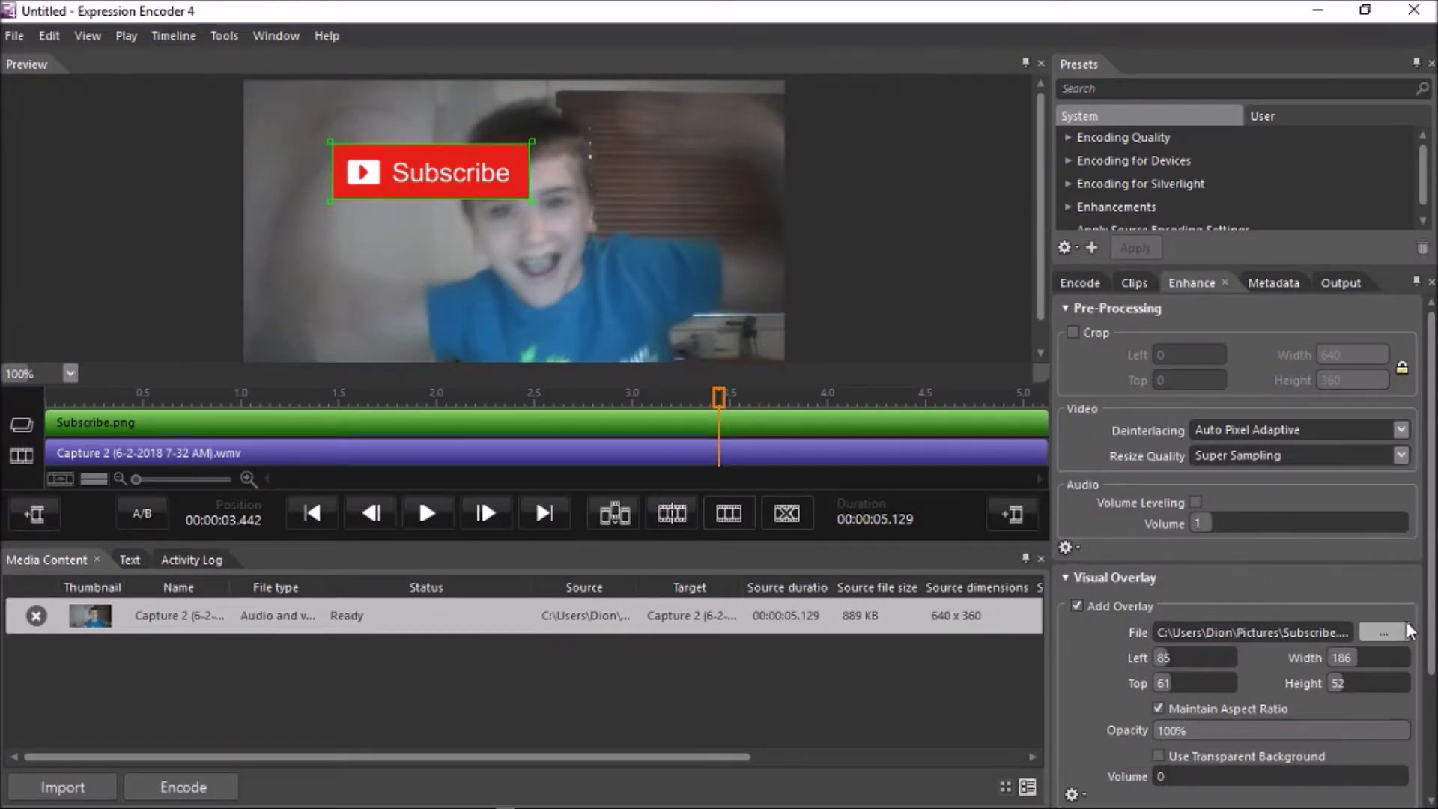
# - Replace the overlay file with the Capture 2 WMV from Videos > Captures
pyautogui.click(1384, 633)
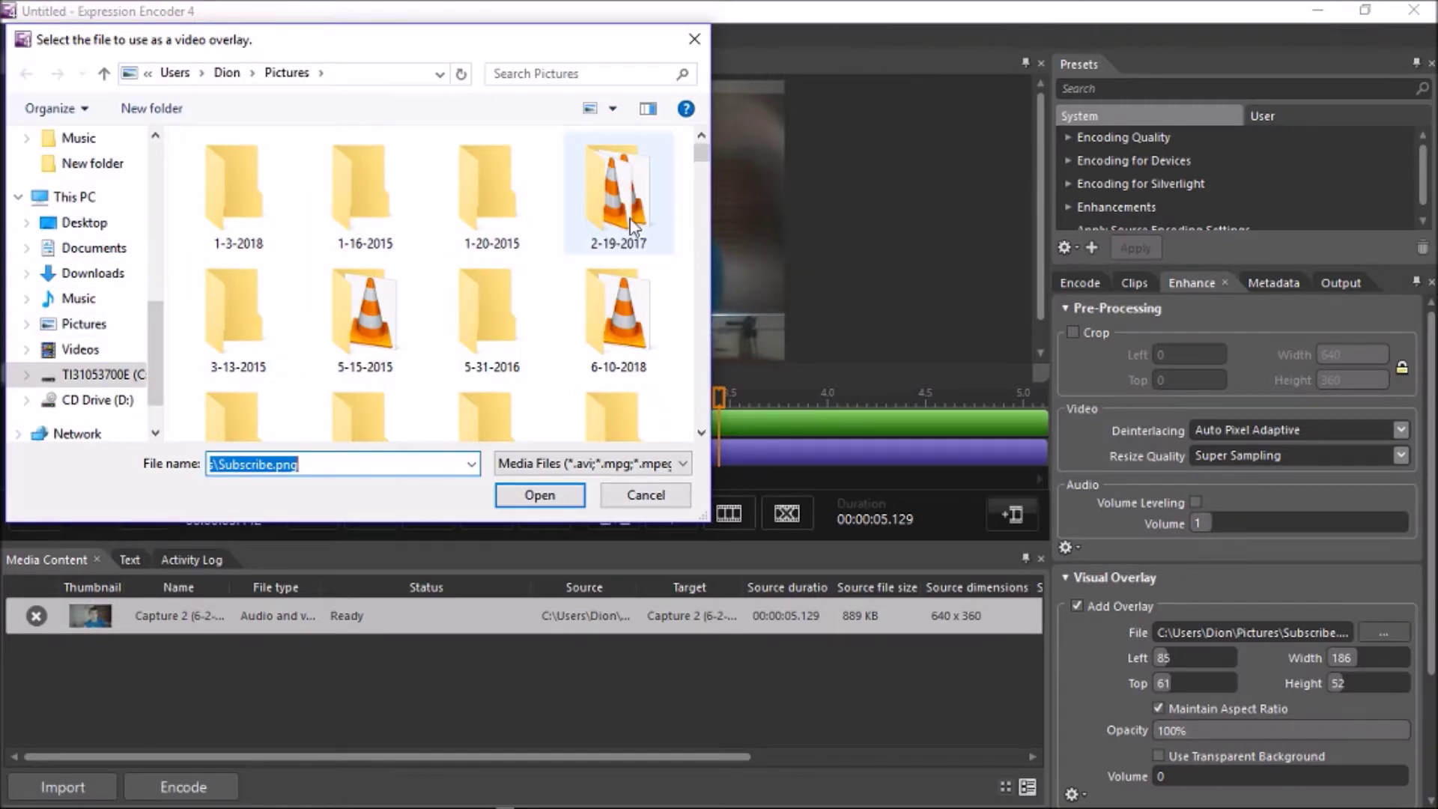
pyautogui.scroll(-10, 658, 180)
pyautogui.scroll(5, 492, 271)
pyautogui.scroll(3, 96, 327)
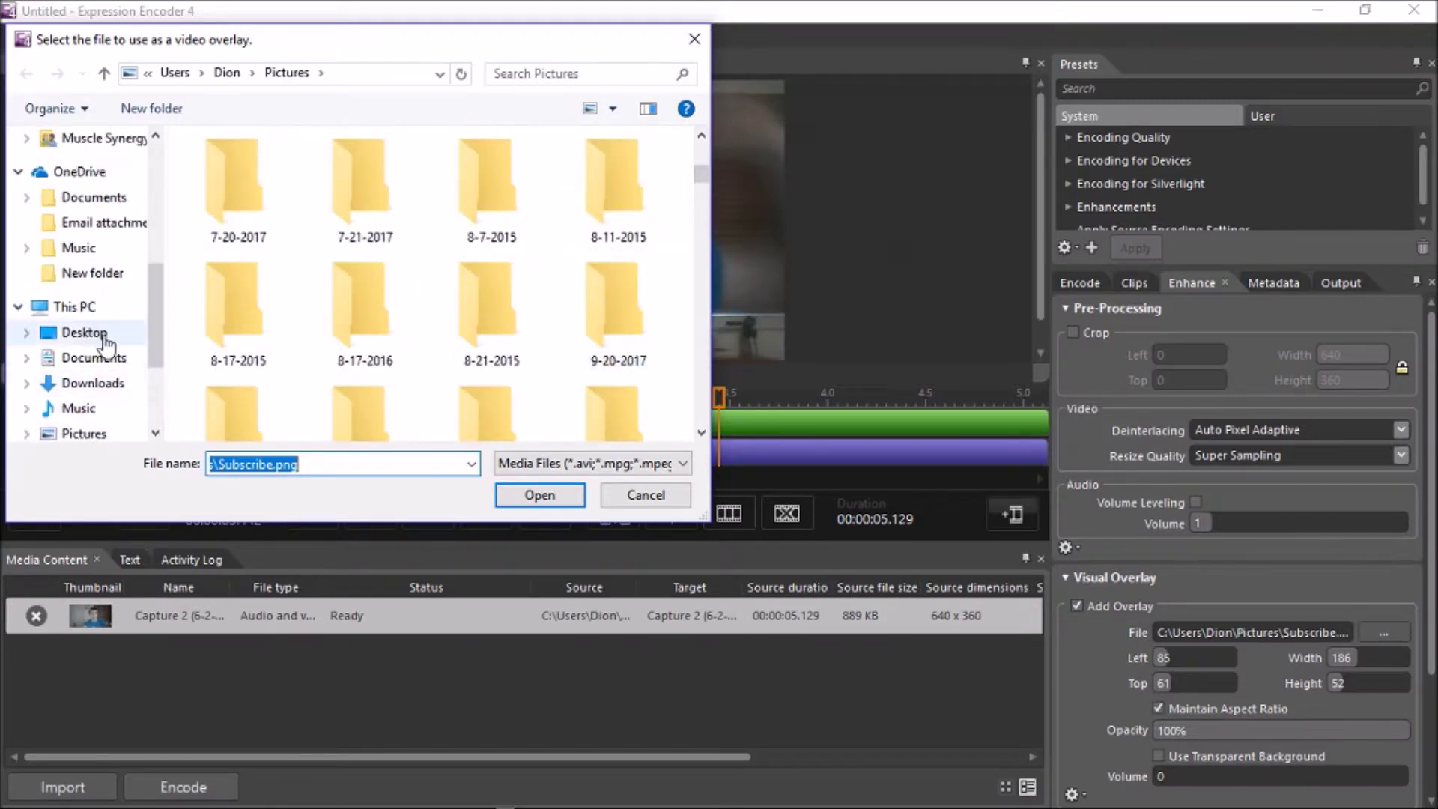
pyautogui.scroll(-2, 97, 397)
pyautogui.click(98, 382)
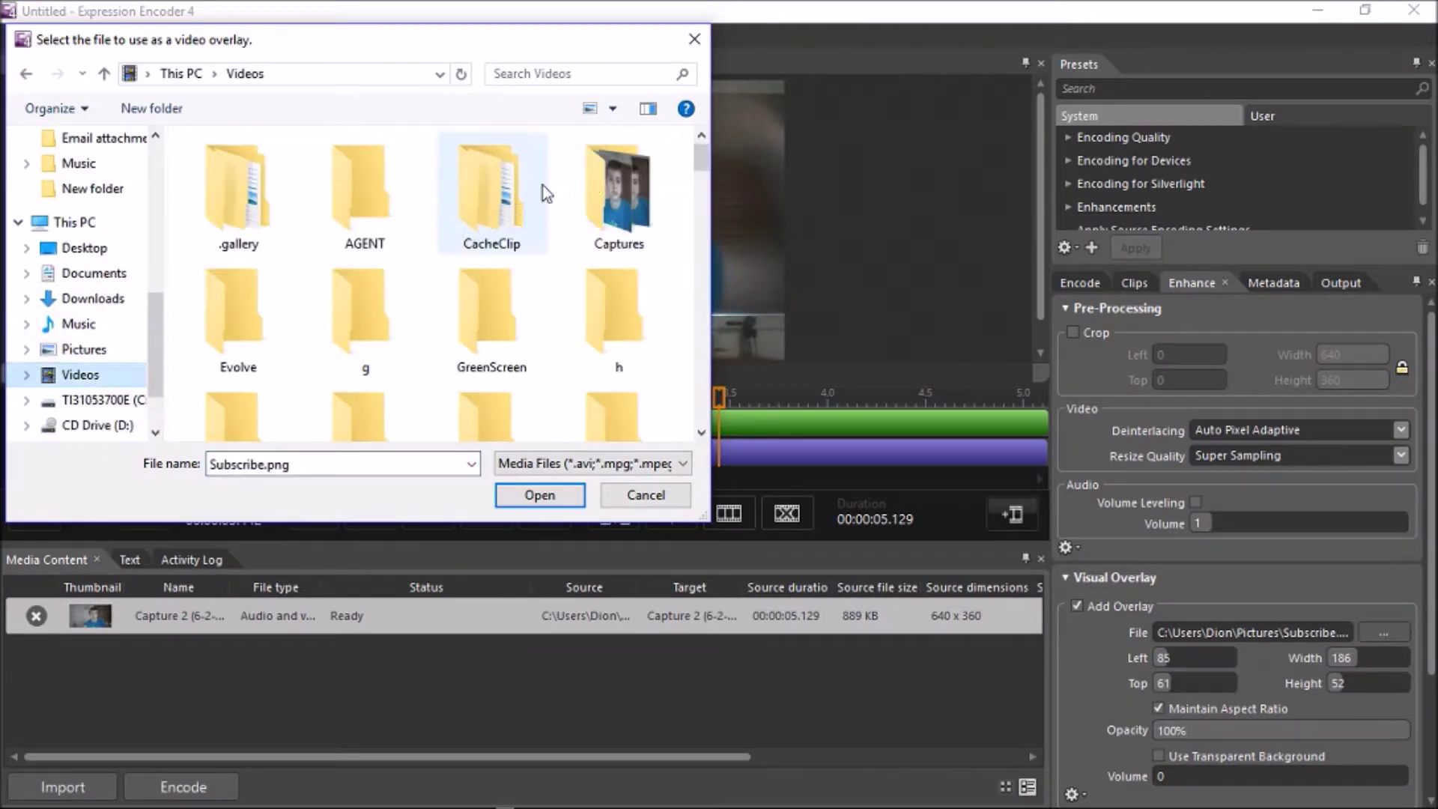
pyautogui.doubleClick(613, 174)
pyautogui.doubleClick(361, 200)
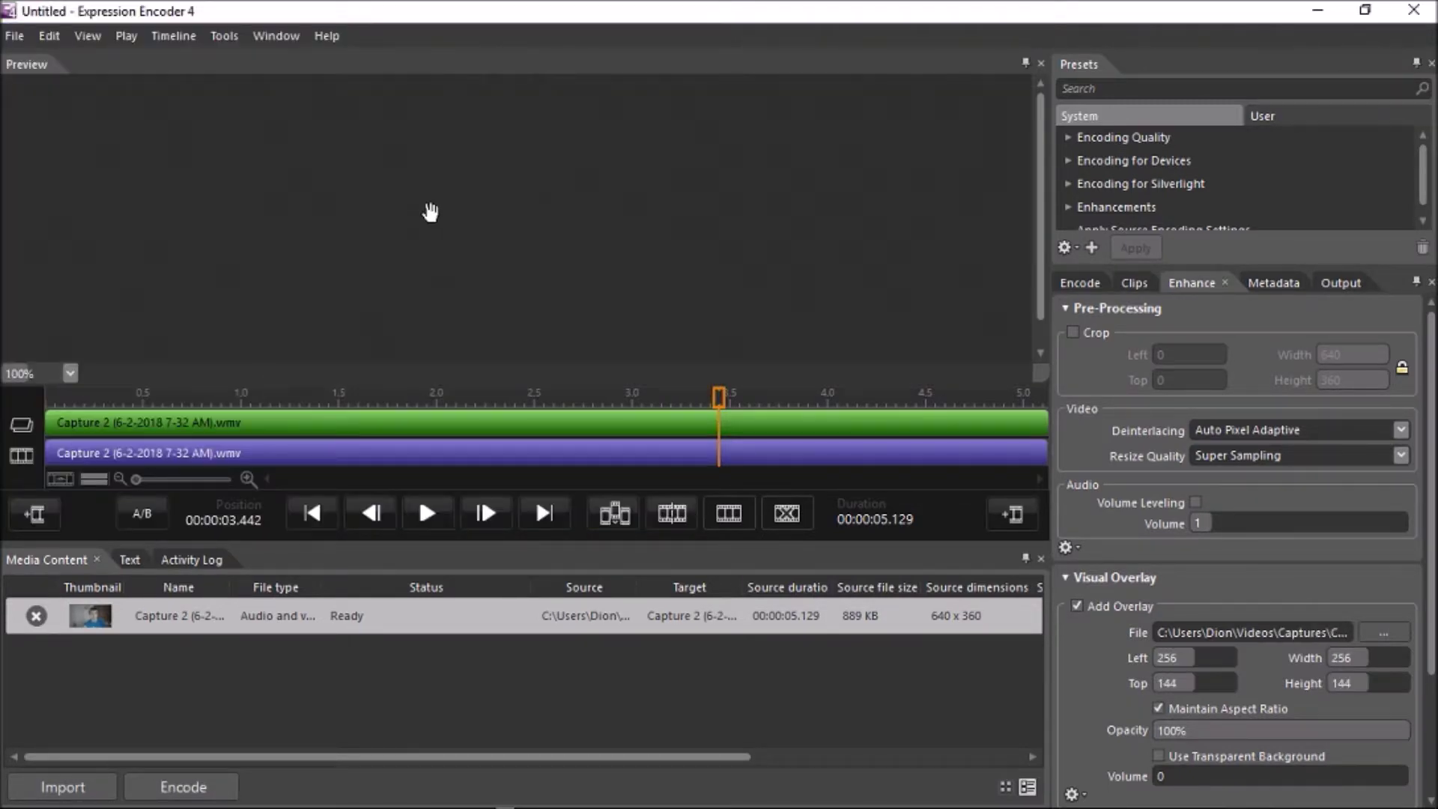
# - Move the video overlay to the top-left corner at Left 7, Top 25, 161 x 90
pyautogui.moveTo(598, 225); pyautogui.dragTo(490, 225)
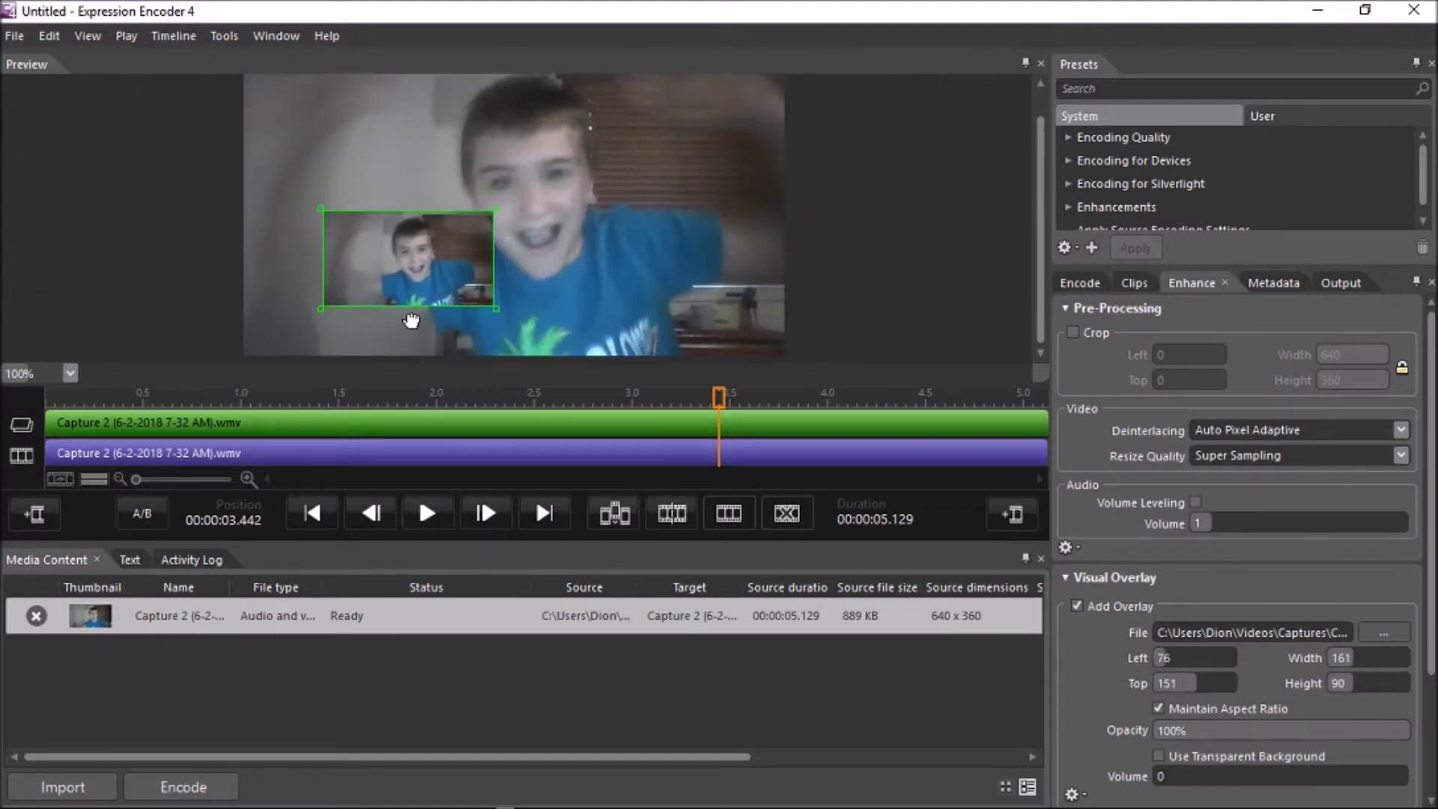
pyautogui.moveTo(411, 320); pyautogui.dragTo(338, 201)
pyautogui.scroll(5, 540, 330)
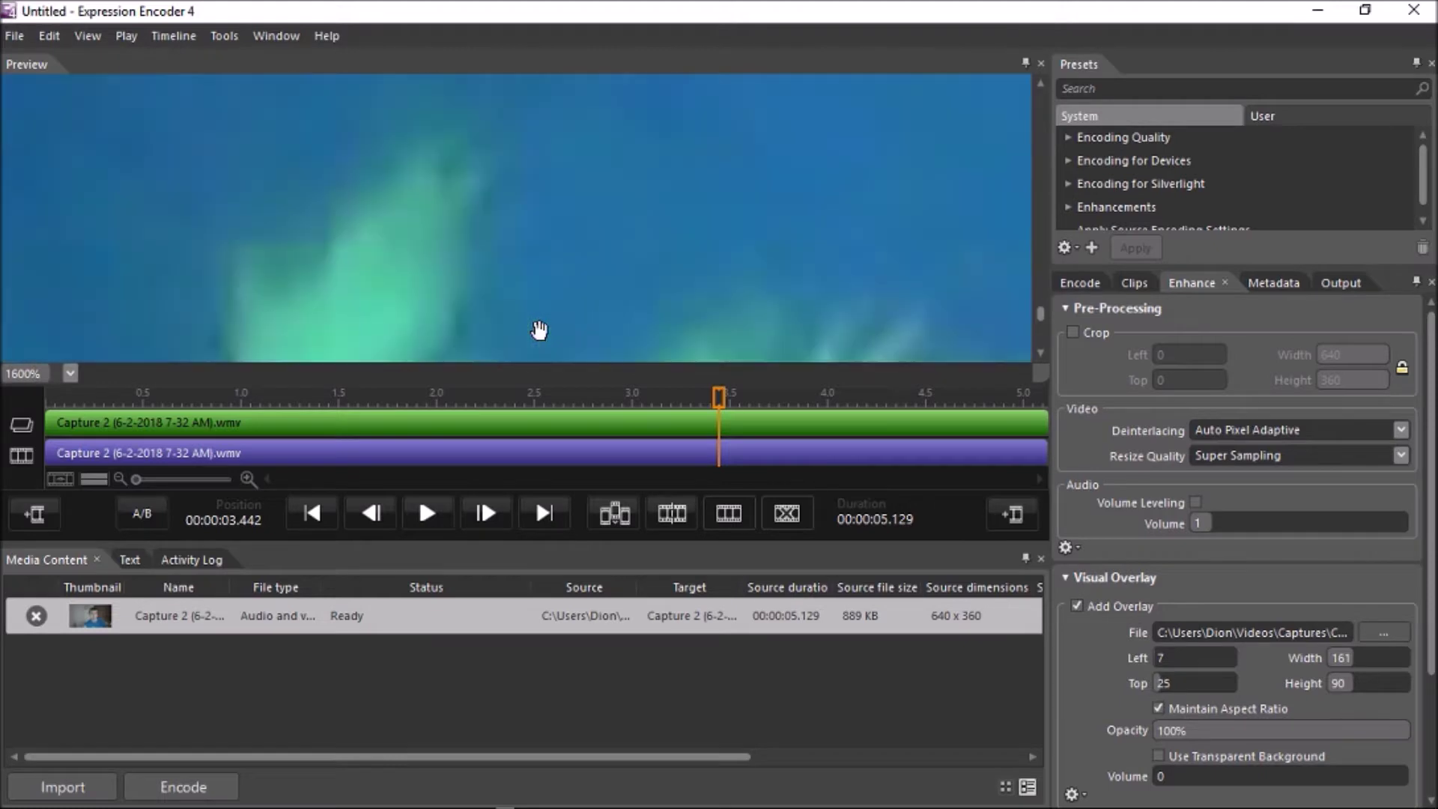
pyautogui.scroll(-5, 540, 330)
pyautogui.scroll(-2, 764, 312)
pyautogui.scroll(2, 850, 299)
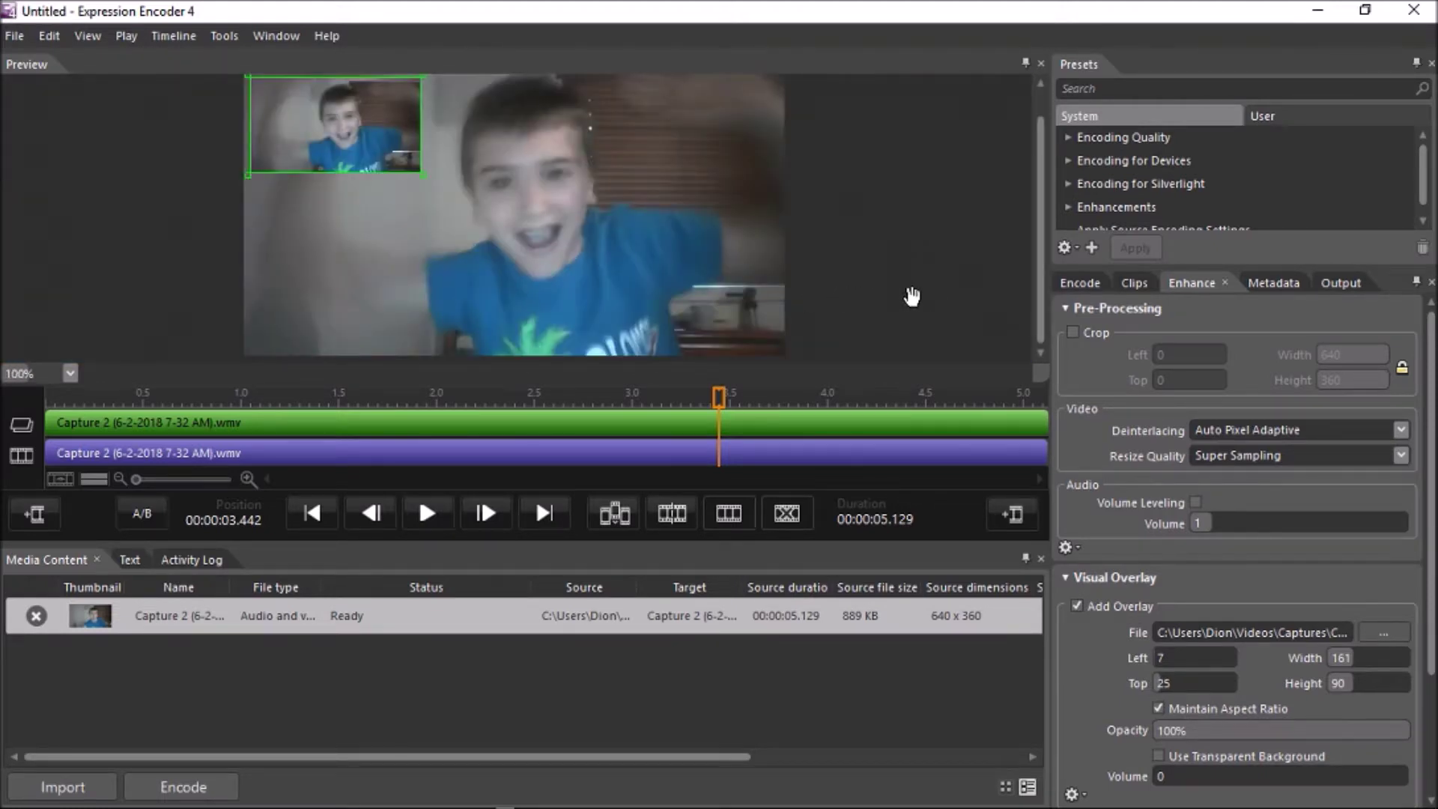
pyautogui.scroll(2, 911, 296)
pyautogui.scroll(-2, 909, 295)
pyautogui.moveTo(719, 397); pyautogui.dragTo(53, 390)
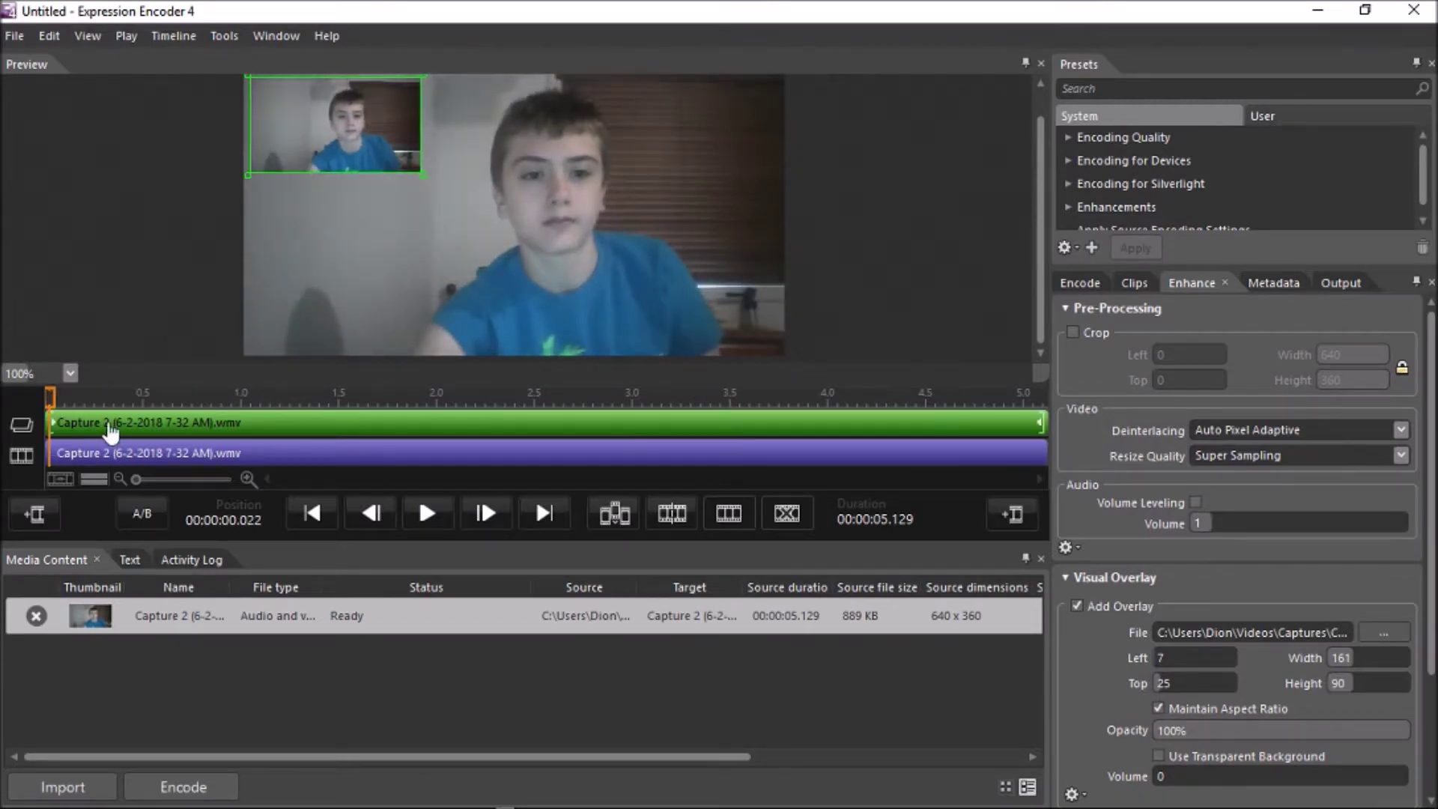
pyautogui.click(424, 513)
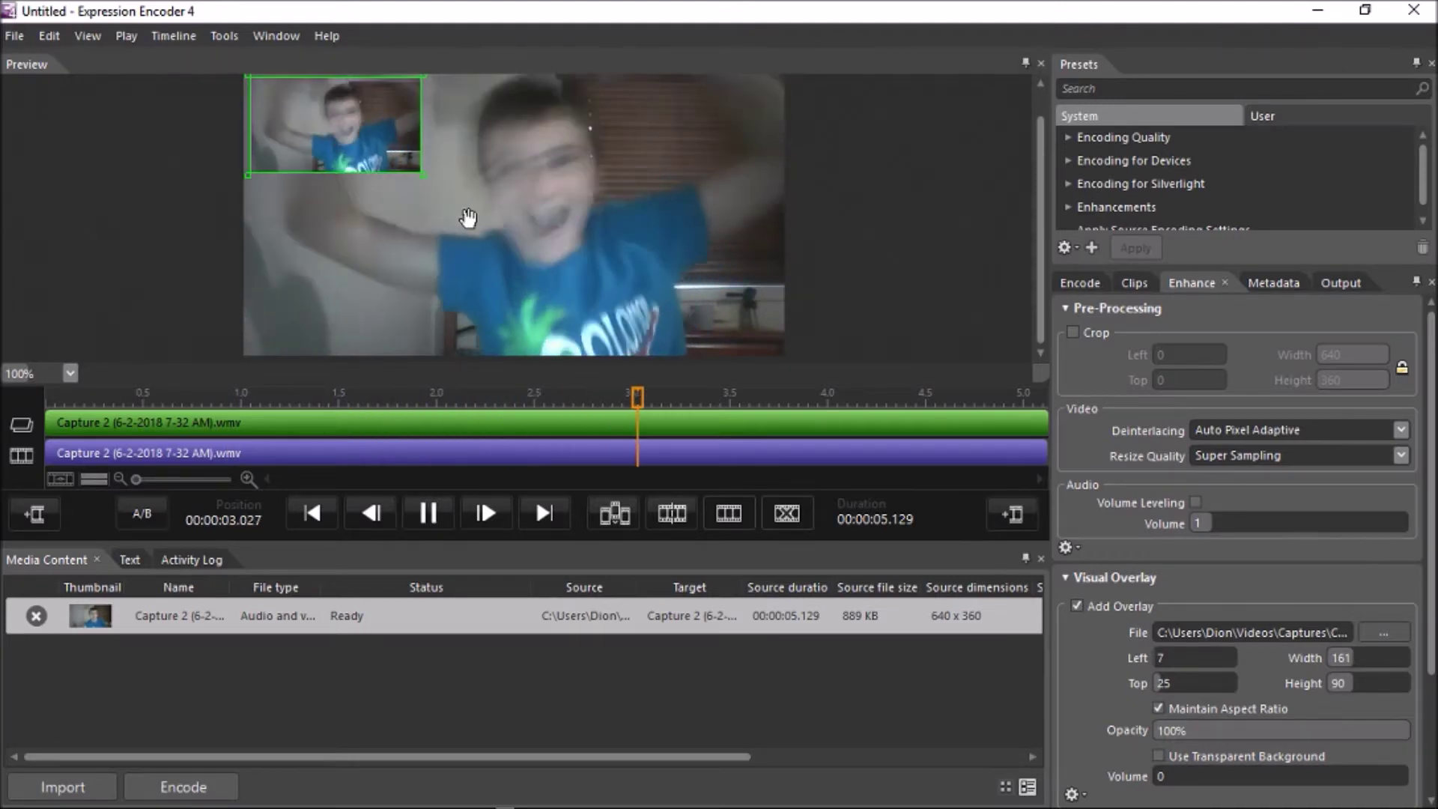
pyautogui.click(436, 518)
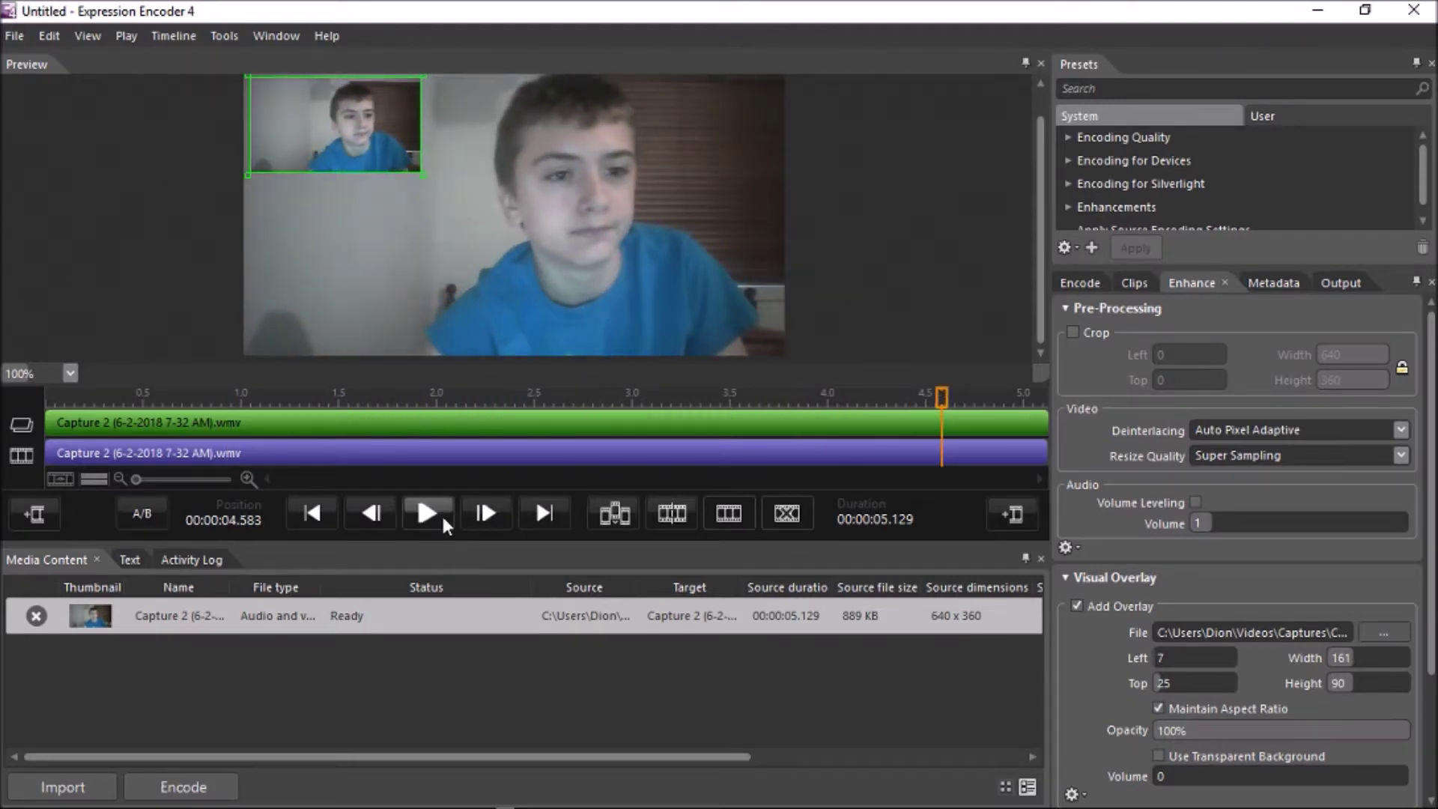
pyautogui.moveTo(943, 411); pyautogui.dragTo(30, 410)
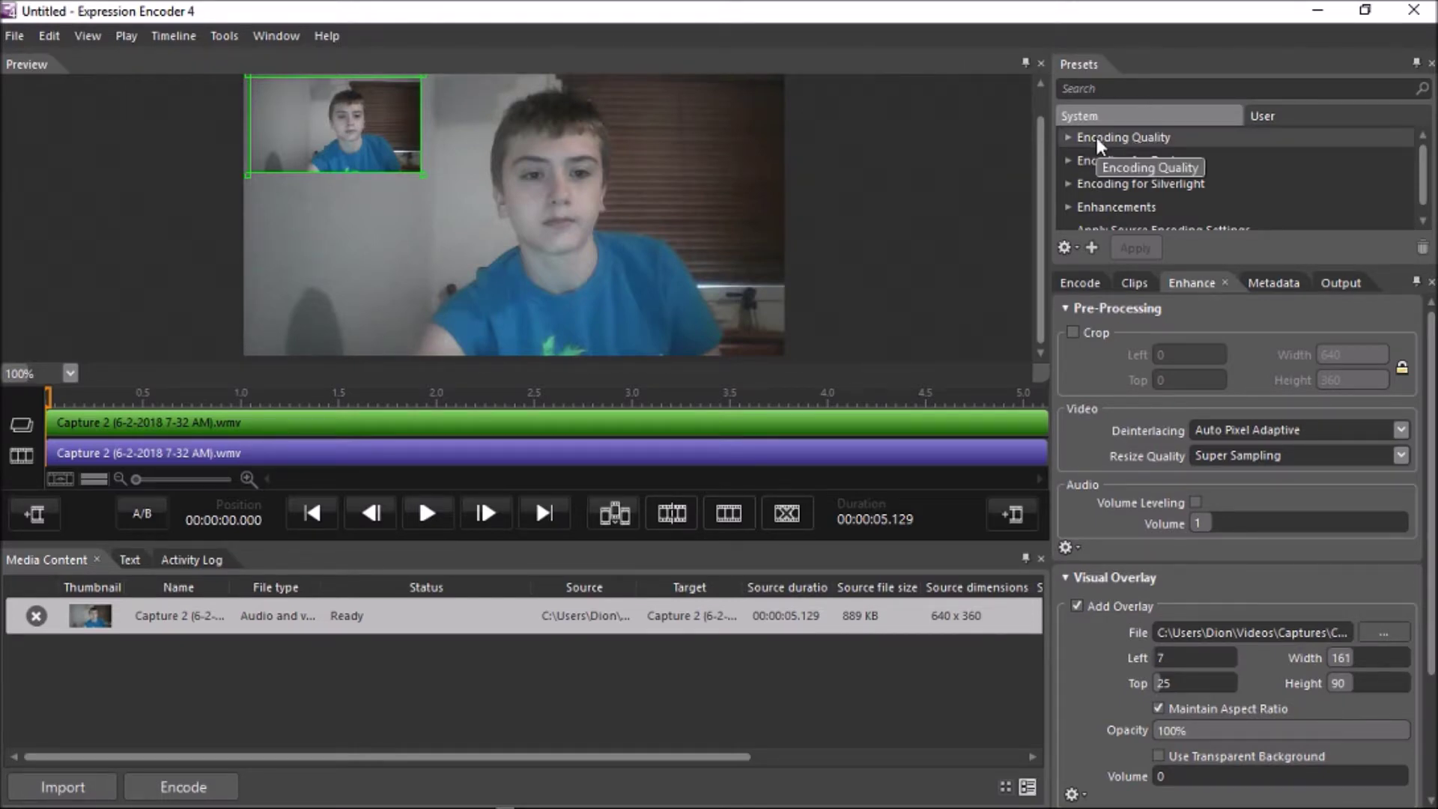
# - Apply the Best Quality encoding preset
pyautogui.click(1072, 138)
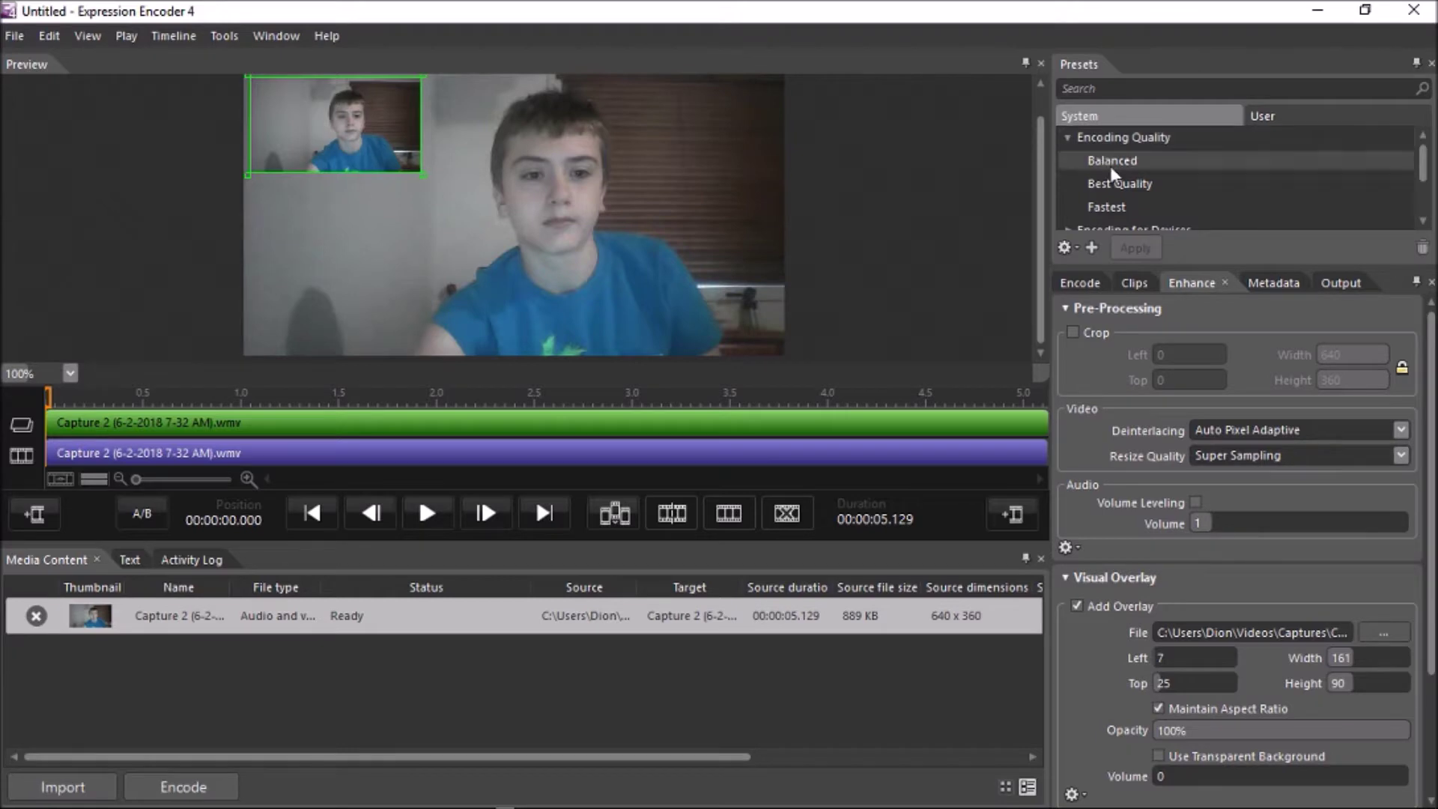
pyautogui.click(1116, 183)
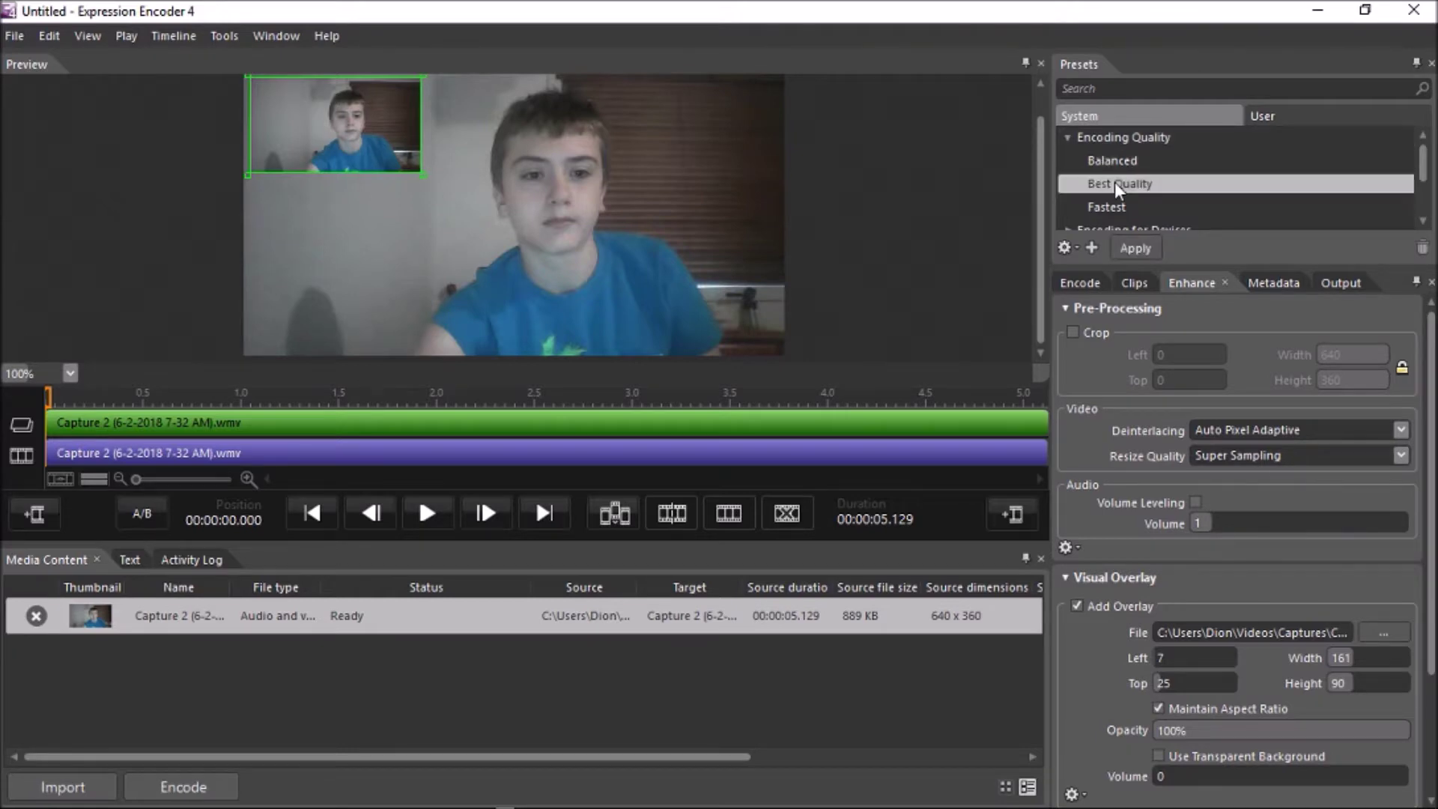
pyautogui.click(1136, 248)
# - Apply the VC-1 Xbox 360 HD 1080p preset from Encoding for Devices > WMV
pyautogui.scroll(-2, 1144, 187)
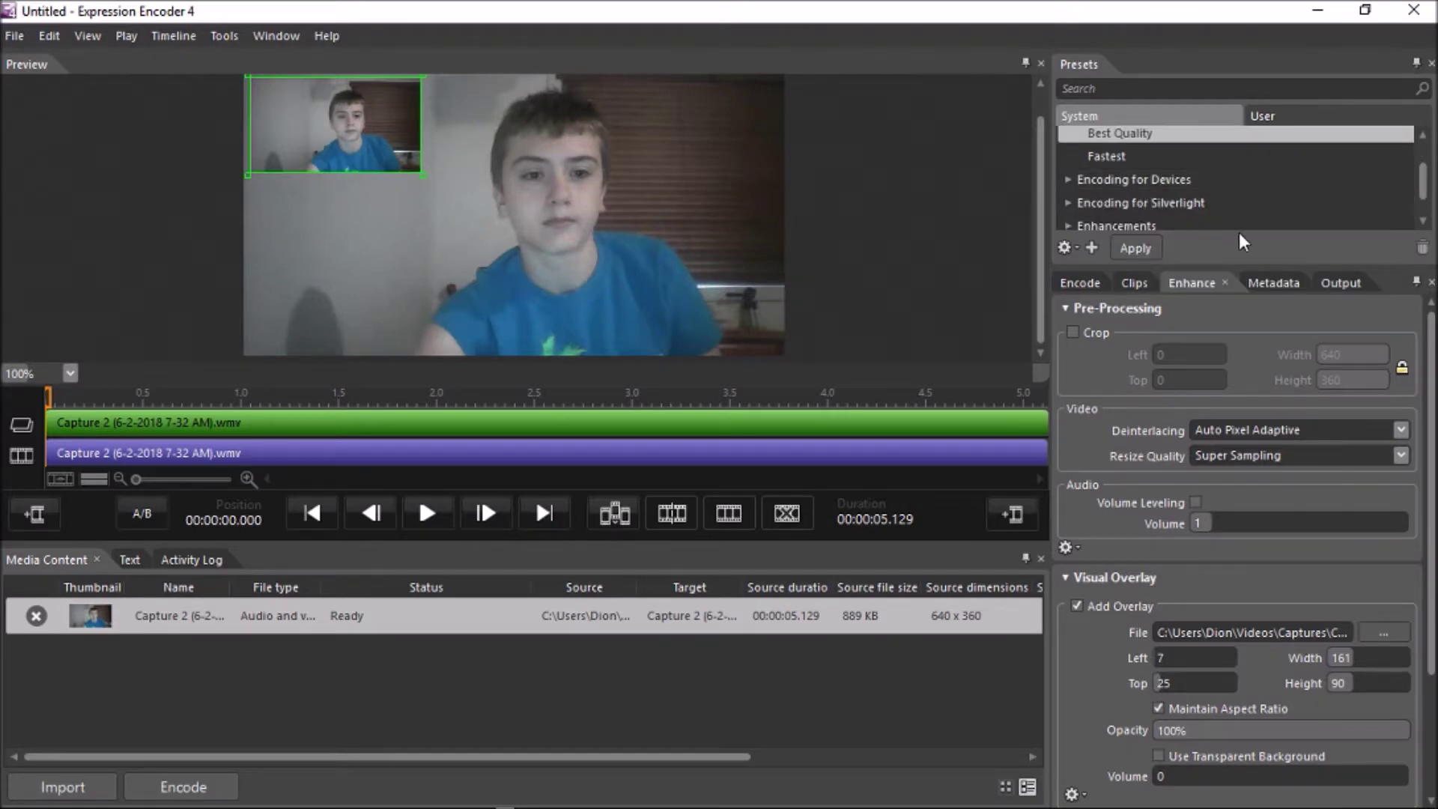
pyautogui.click(1067, 178)
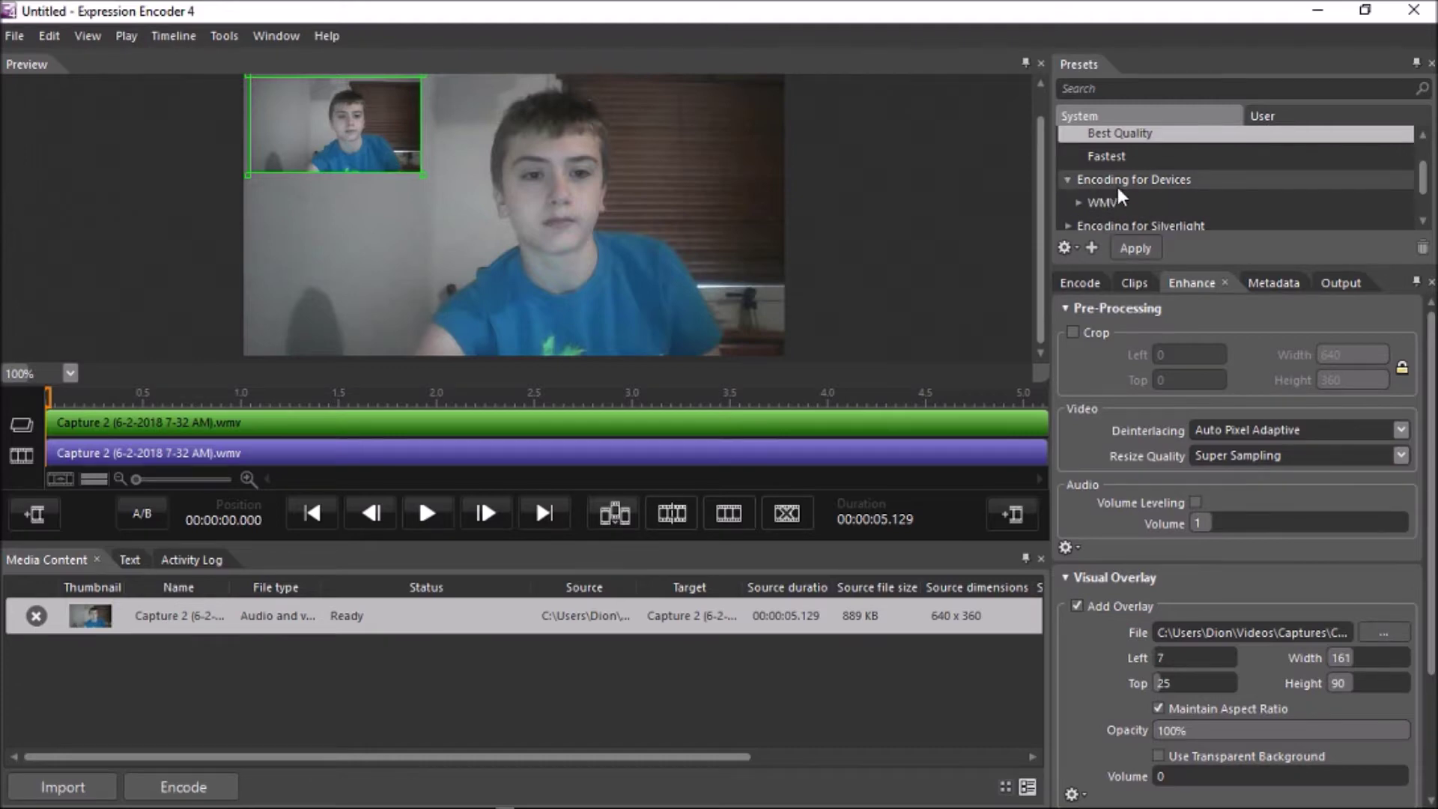
pyautogui.click(1085, 200)
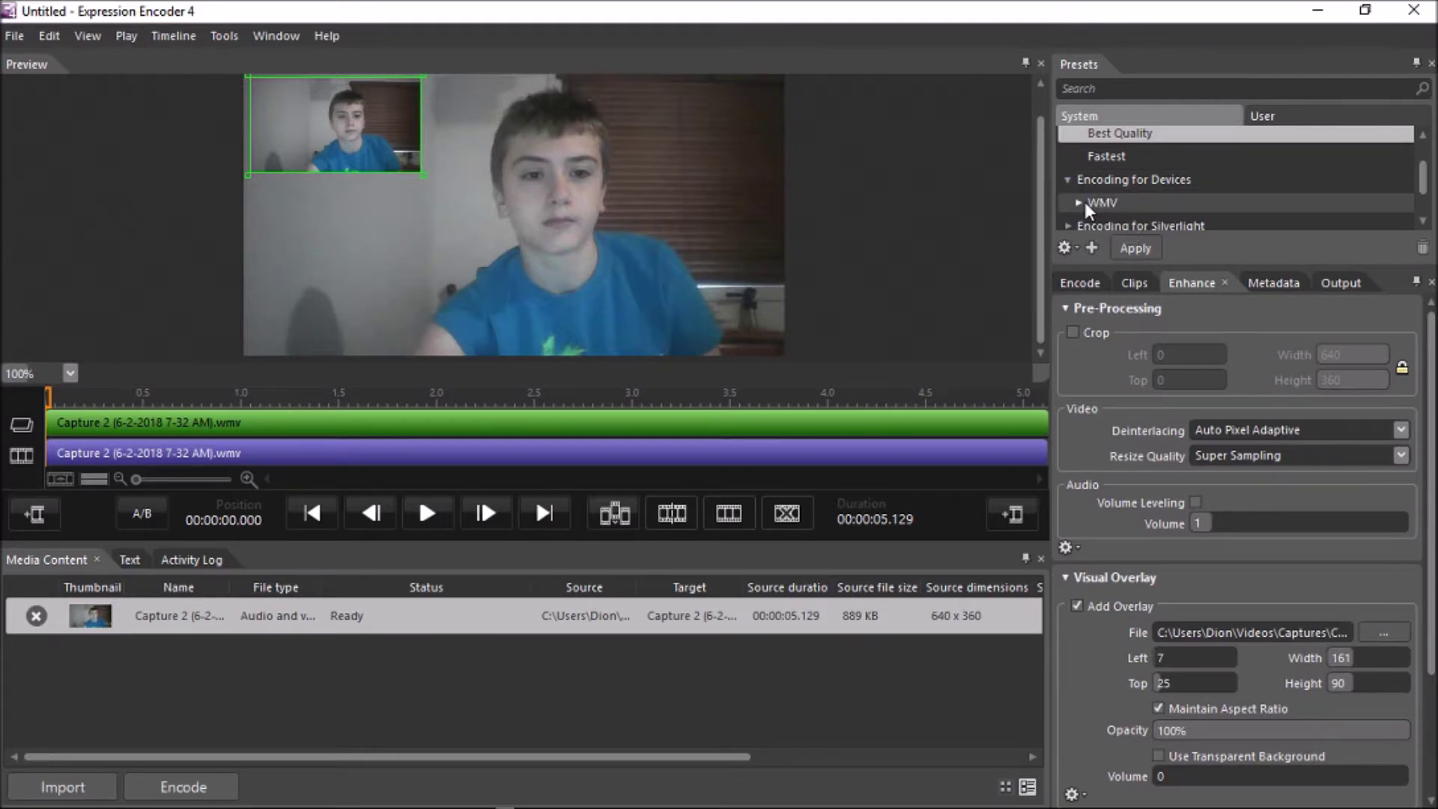
pyautogui.scroll(-2, 1120, 204)
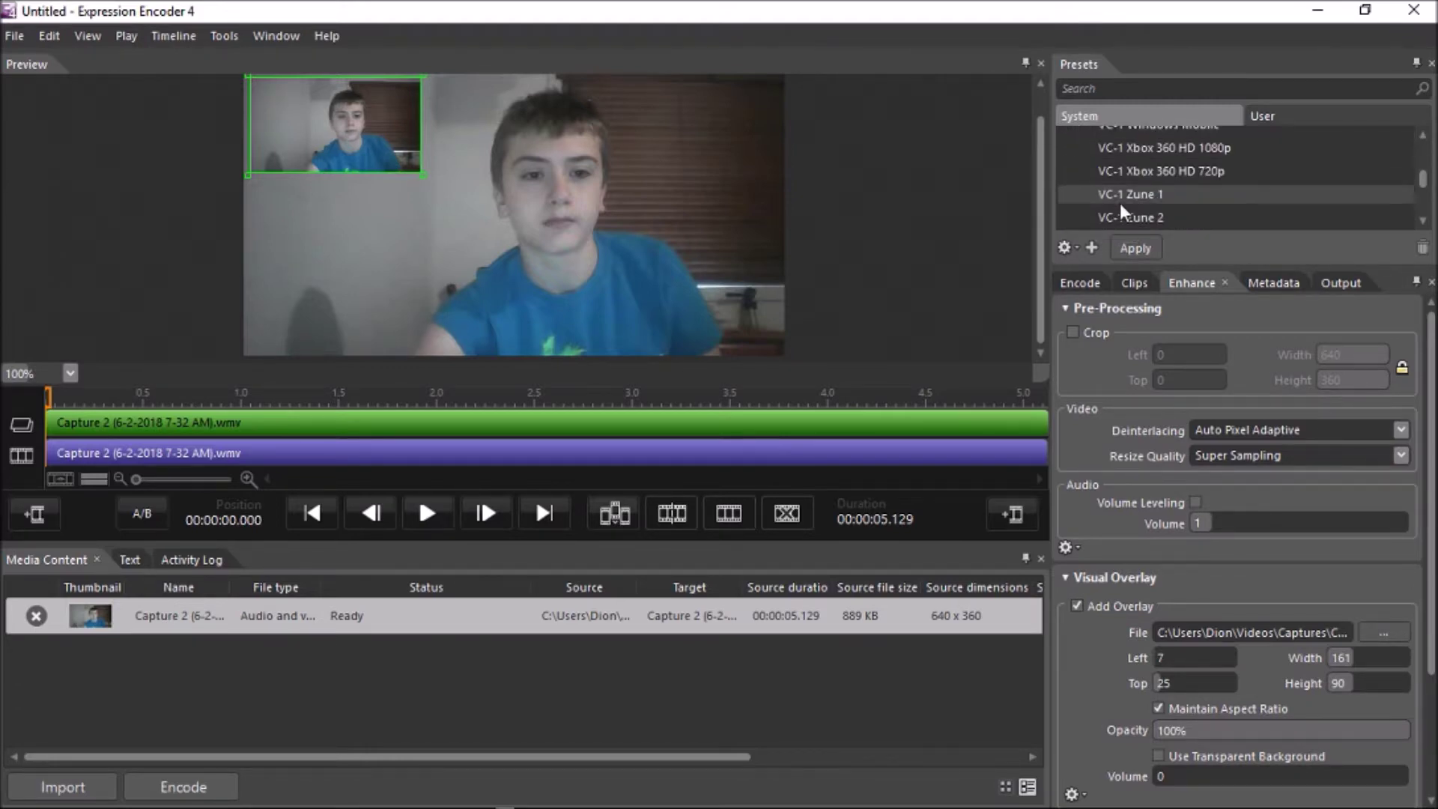
pyautogui.click(1166, 154)
pyautogui.click(1136, 248)
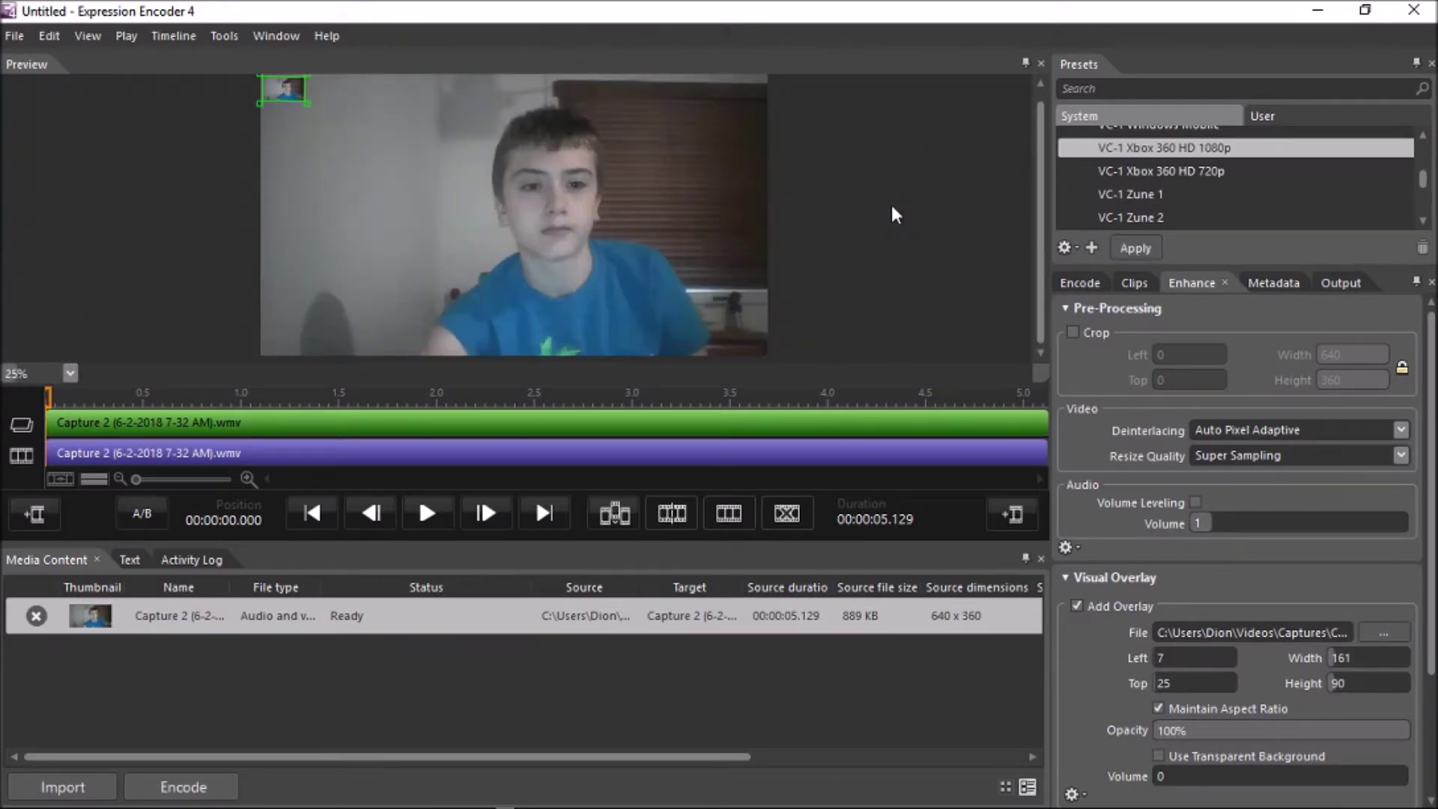
# - Enlarge the picture-in-picture overlay to 577 x 324
pyautogui.moveTo(307, 102); pyautogui.dragTo(415, 164)
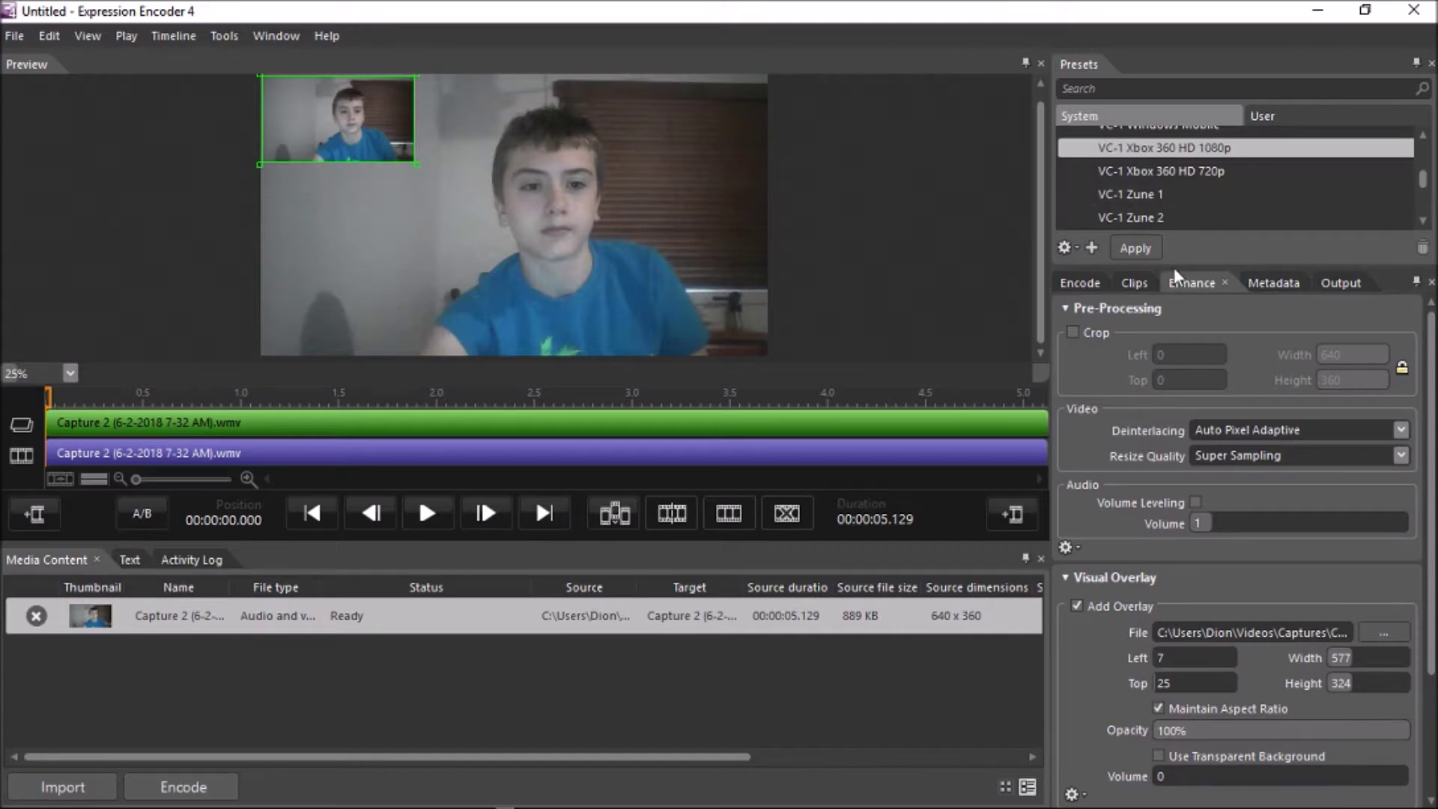
pyautogui.scroll(-1, 1167, 215)
pyautogui.scroll(-2, 1166, 215)
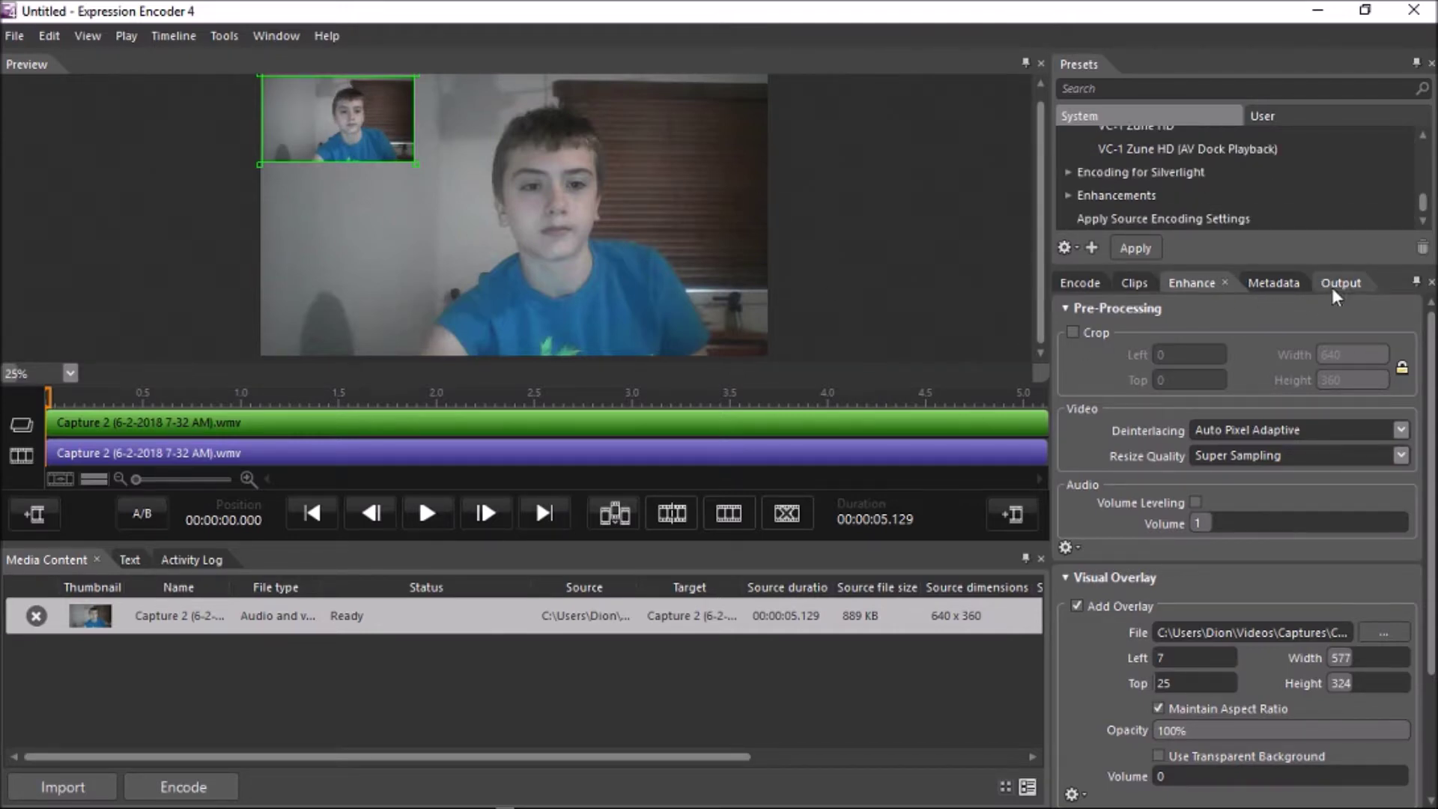
# - Review the Job Output settings on the Output tab, then encode the Capture 2 clip
pyautogui.click(1356, 284)
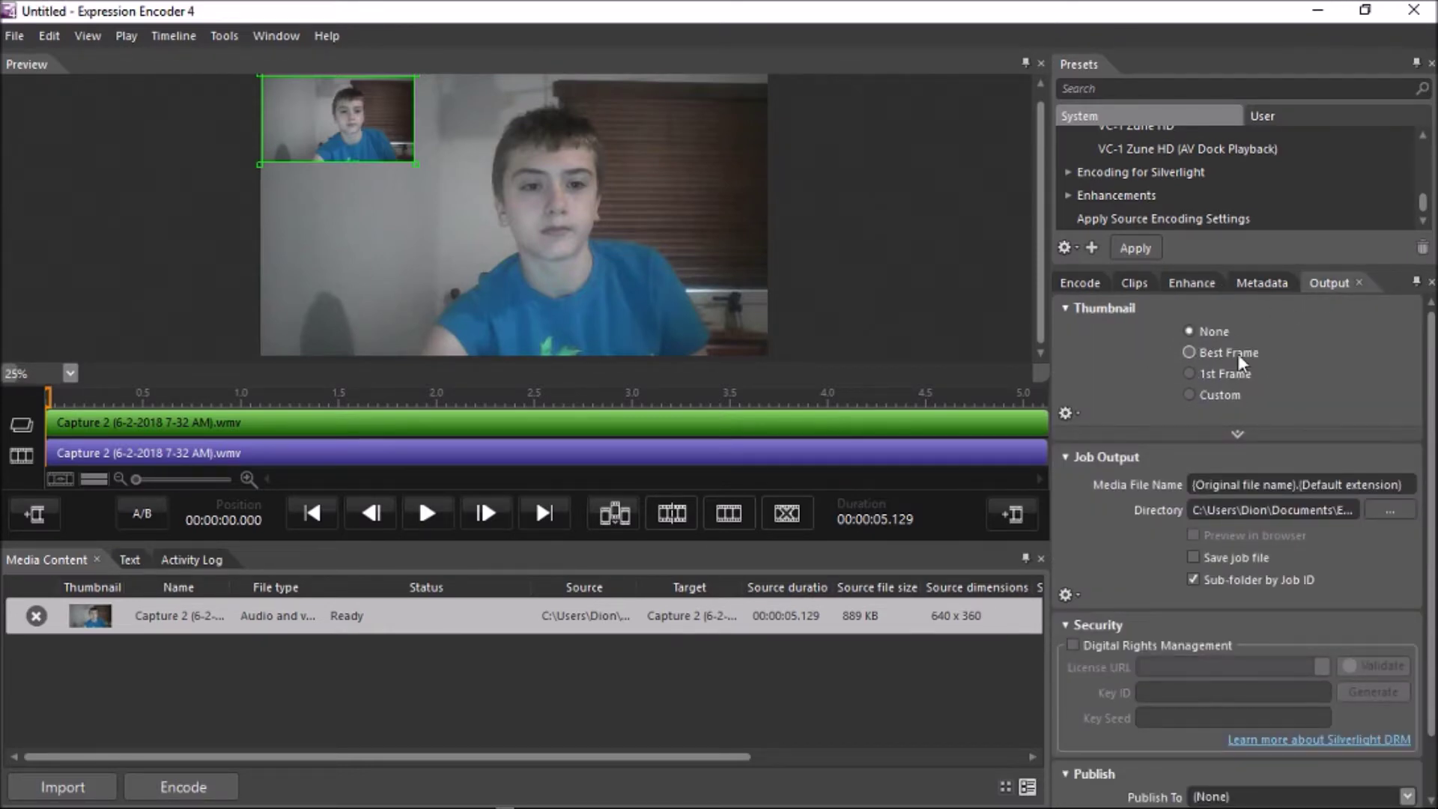
pyautogui.scroll(-1, 1225, 352)
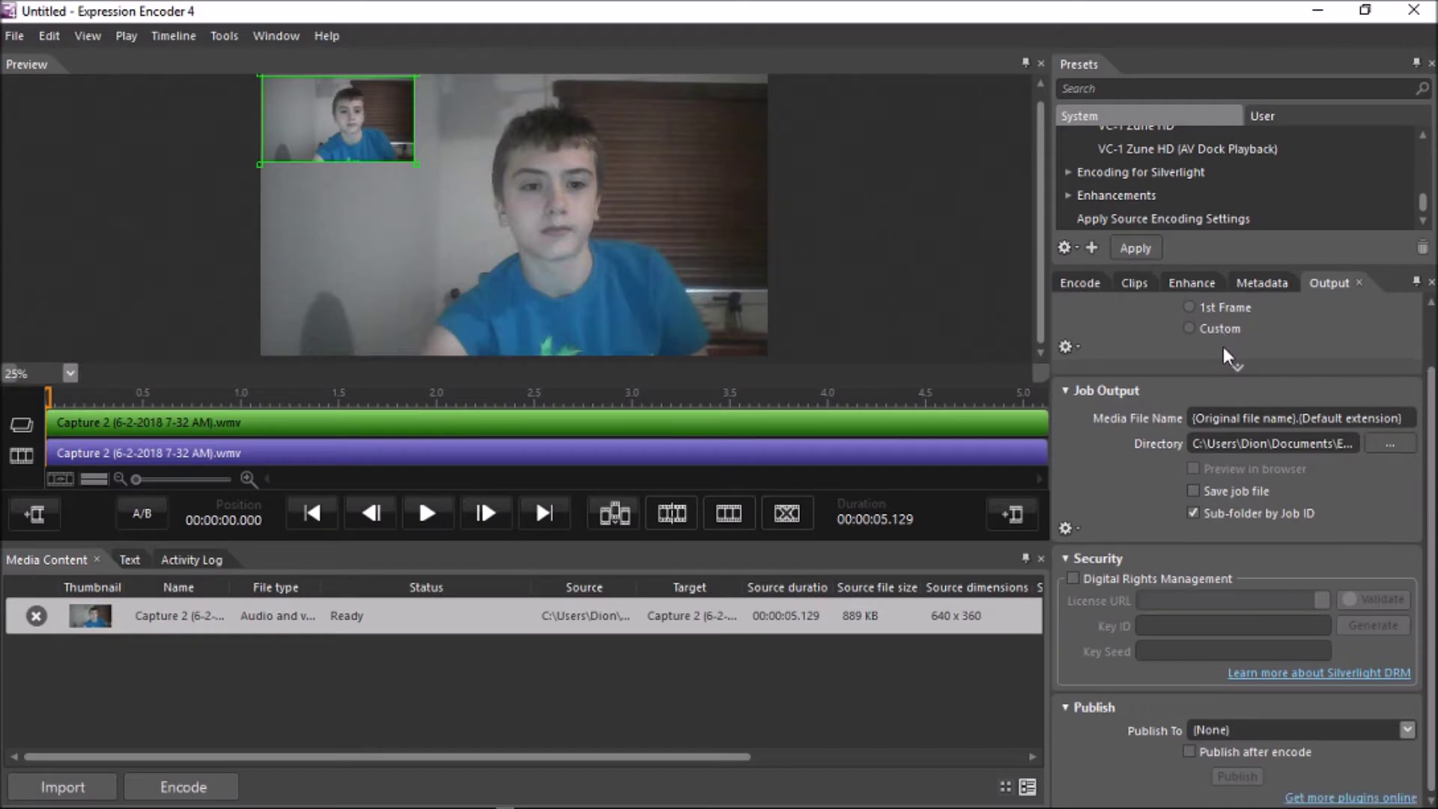
pyautogui.scroll(-1, 1226, 358)
pyautogui.click(206, 791)
# - Minimize Expression Encoder to reveal the Windows desktop
pyautogui.click(1318, 10)
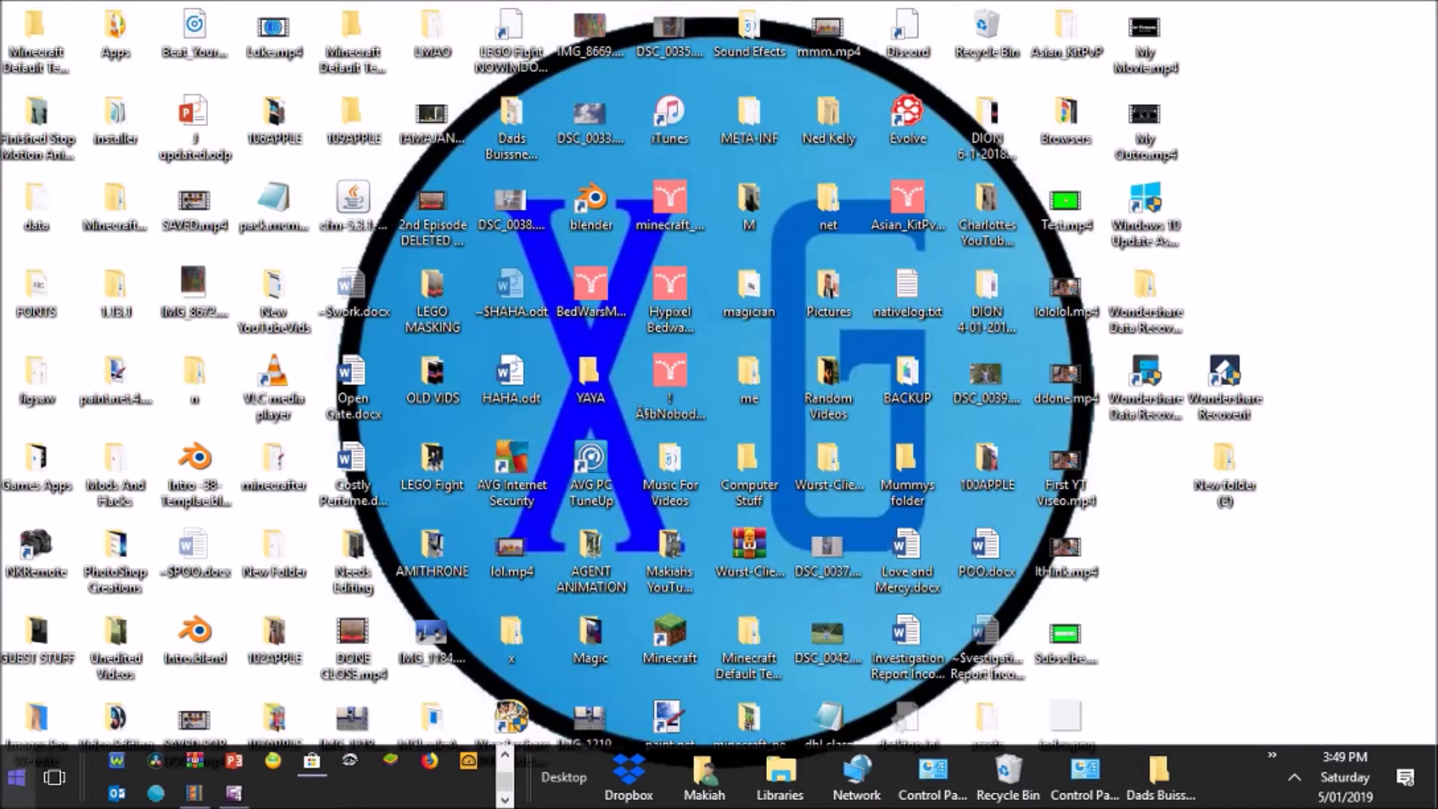
# - Search for Documents and open the folder, moving its window up and left
pyautogui.click(17, 793)
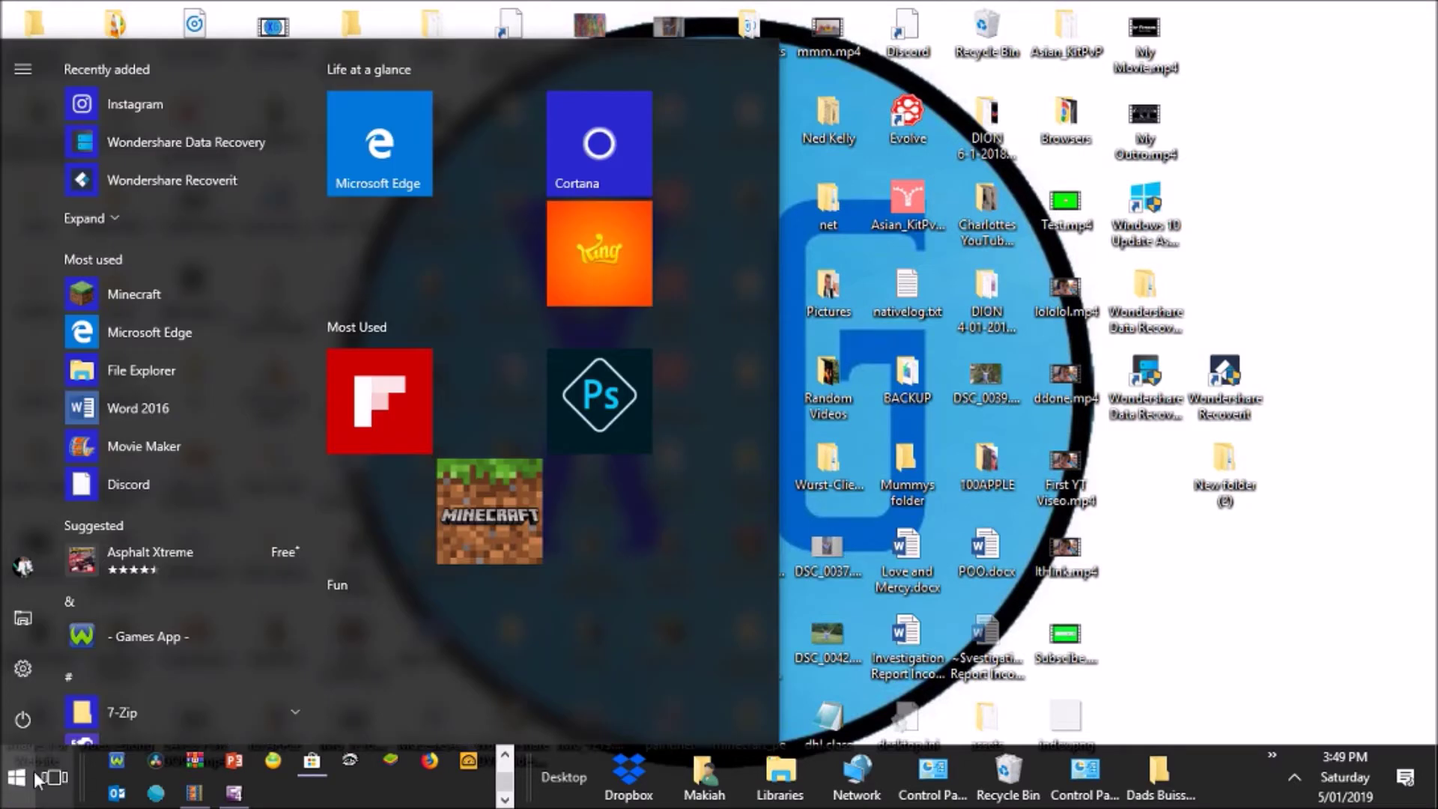
pyautogui.click(599, 184)
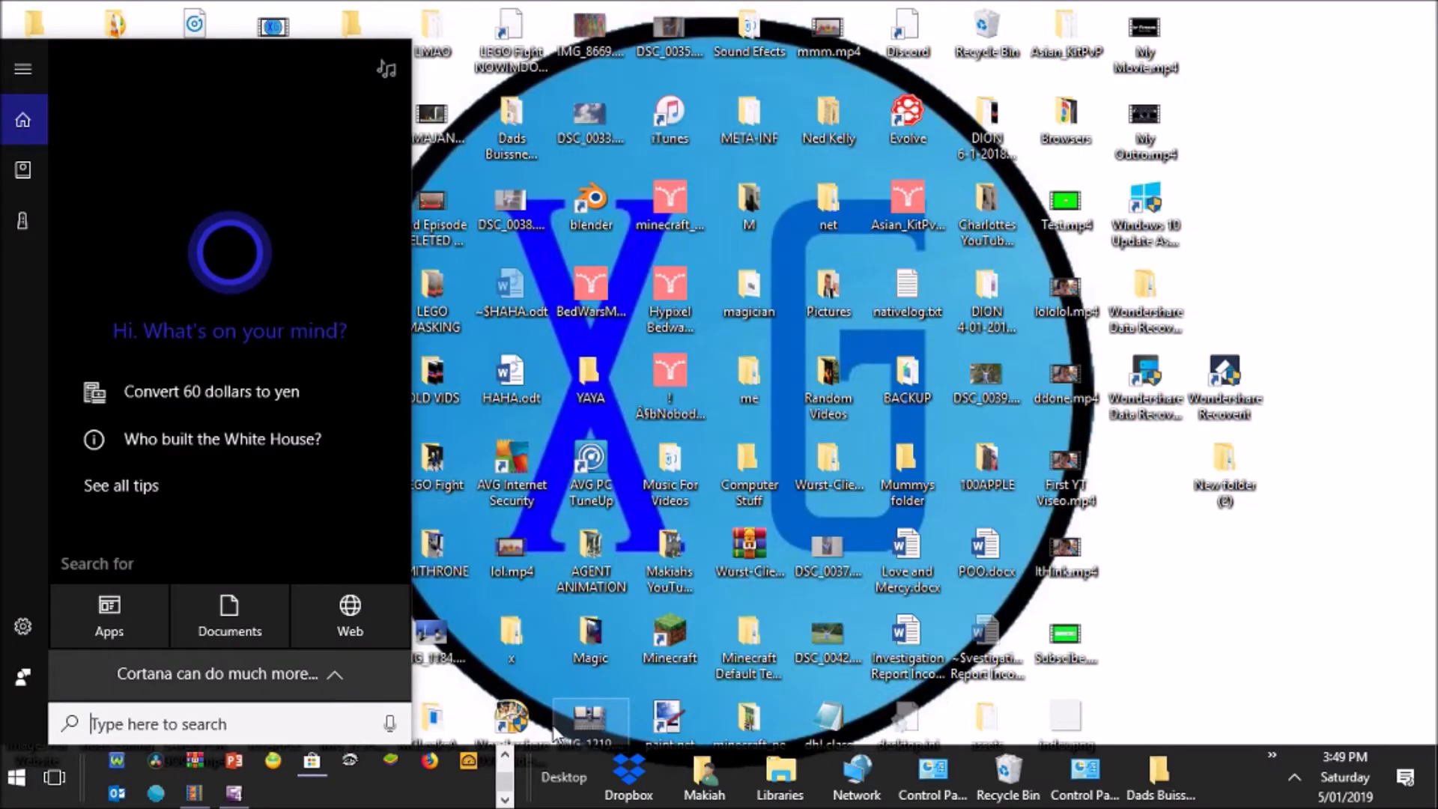
pyautogui.write('doc')
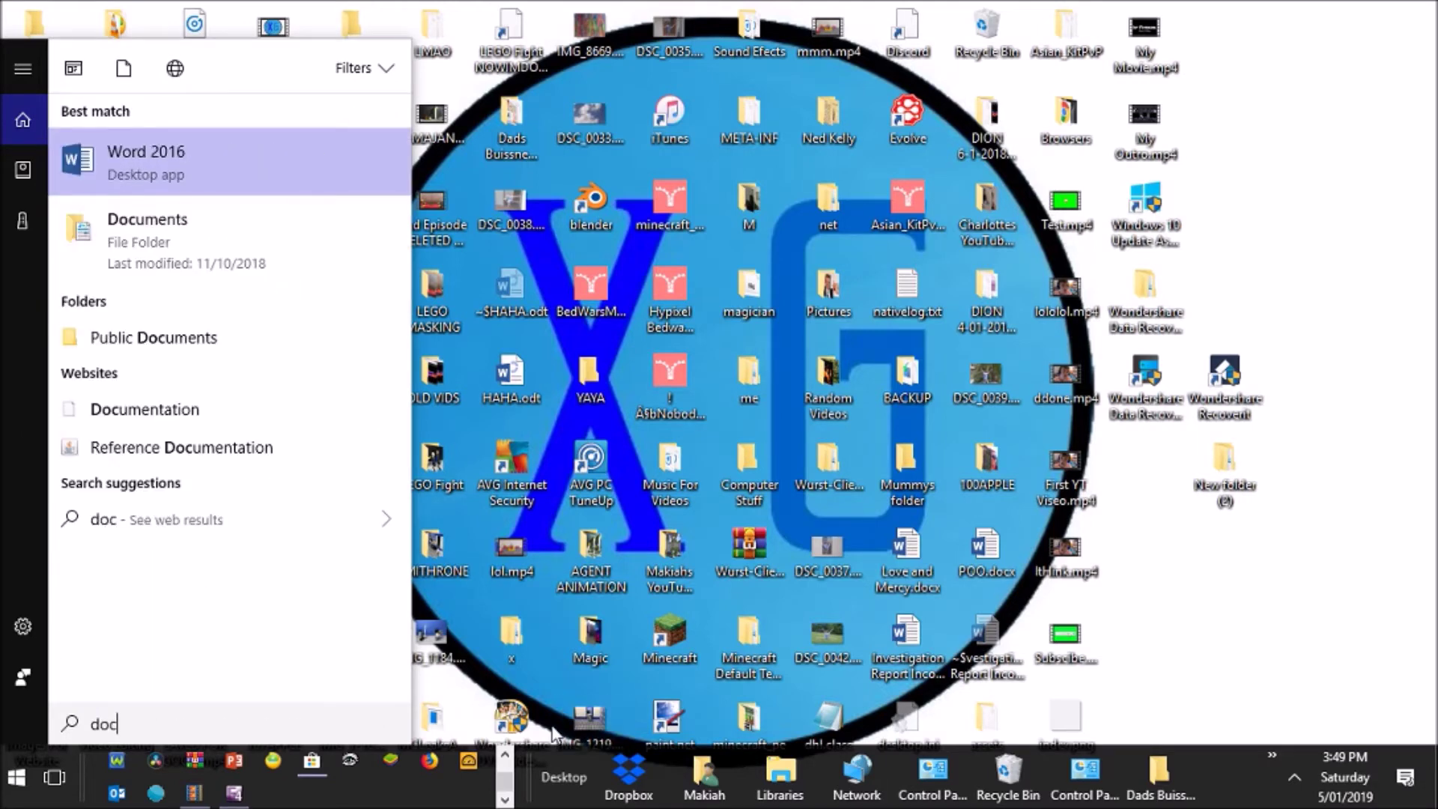
pyautogui.click(230, 231)
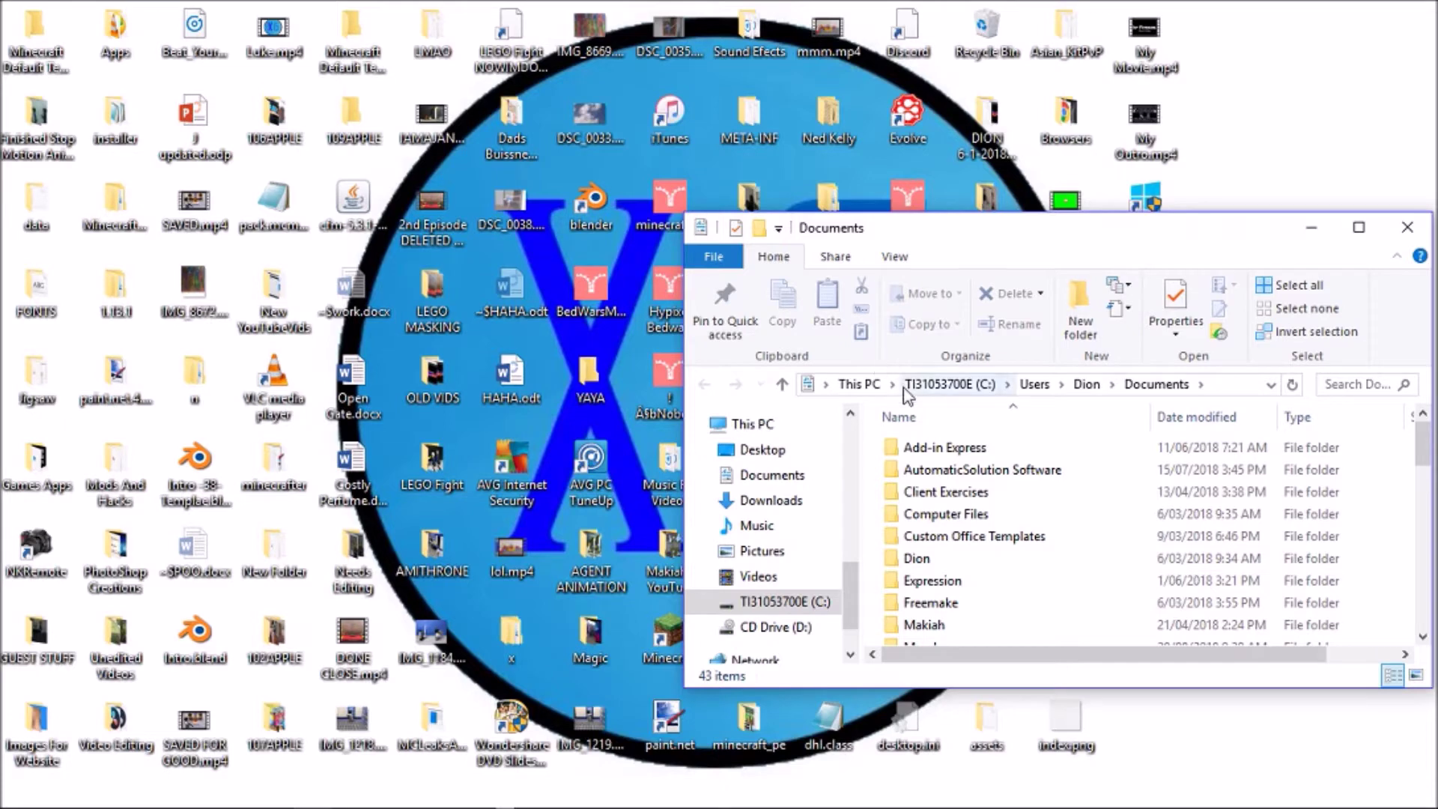
pyautogui.moveTo(990, 246); pyautogui.dragTo(782, 160)
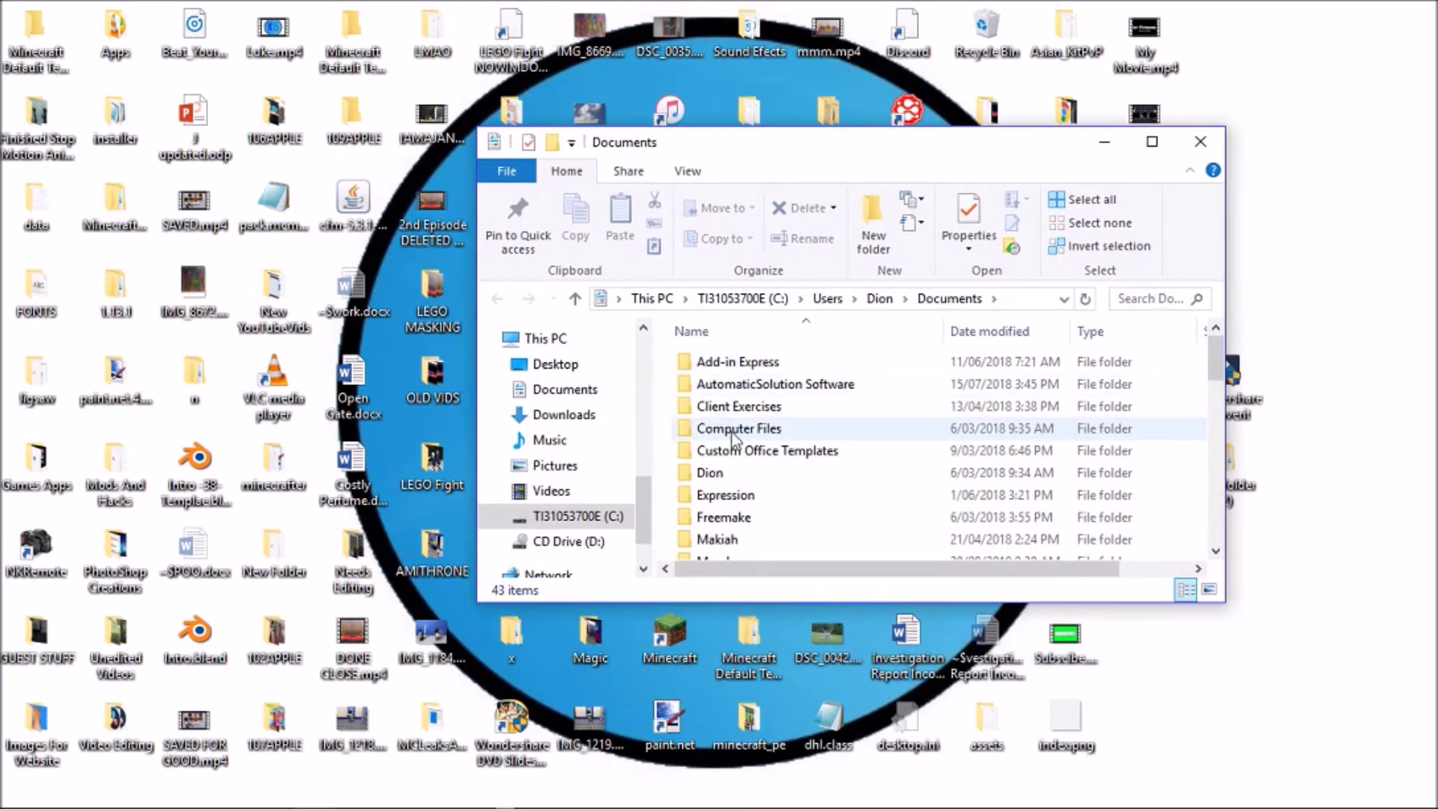
# - Browse to Expression > Expression Encoder > Output, peek into the 7.15.38 AM job folder, and return
pyautogui.doubleClick(749, 495)
pyautogui.doubleClick(789, 372)
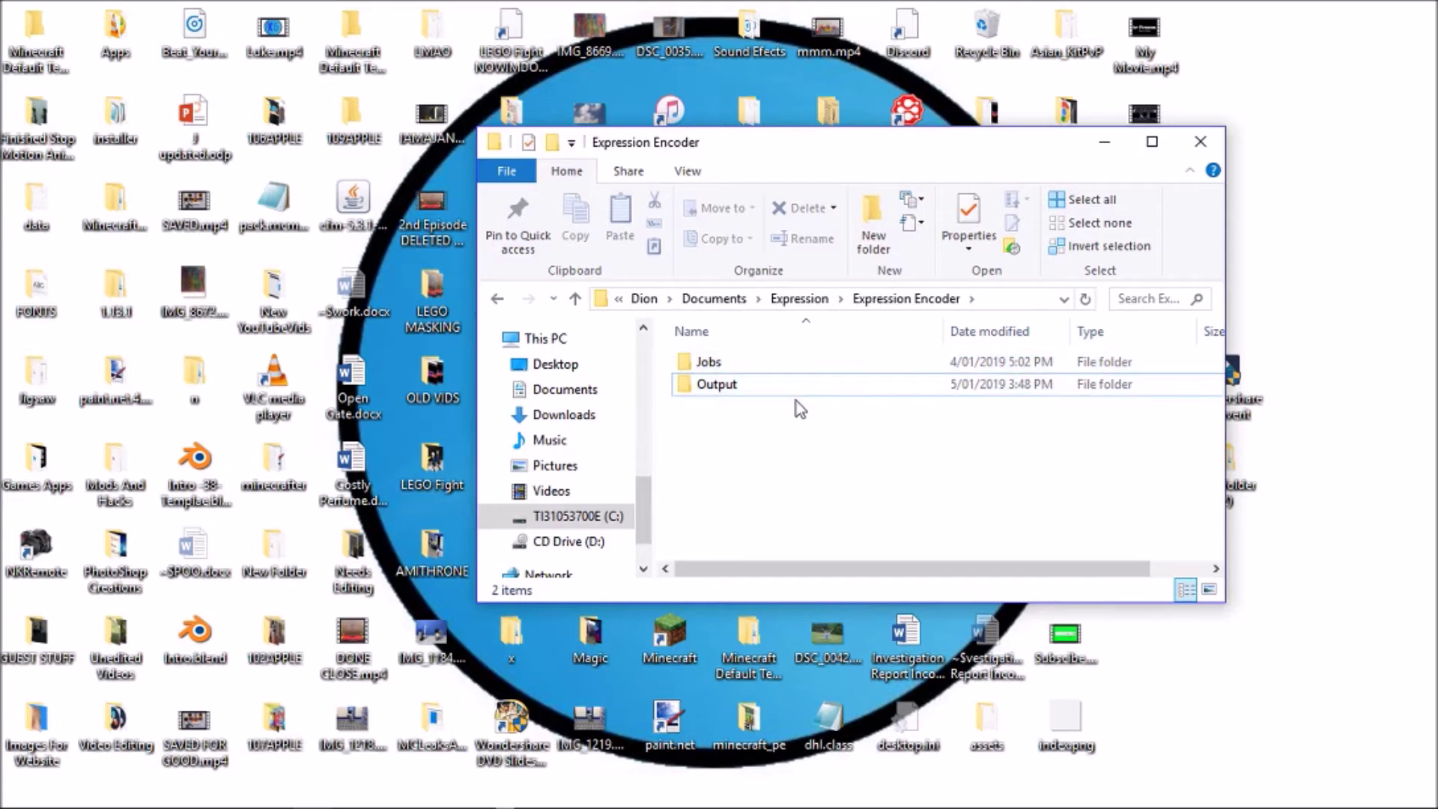
pyautogui.doubleClick(800, 396)
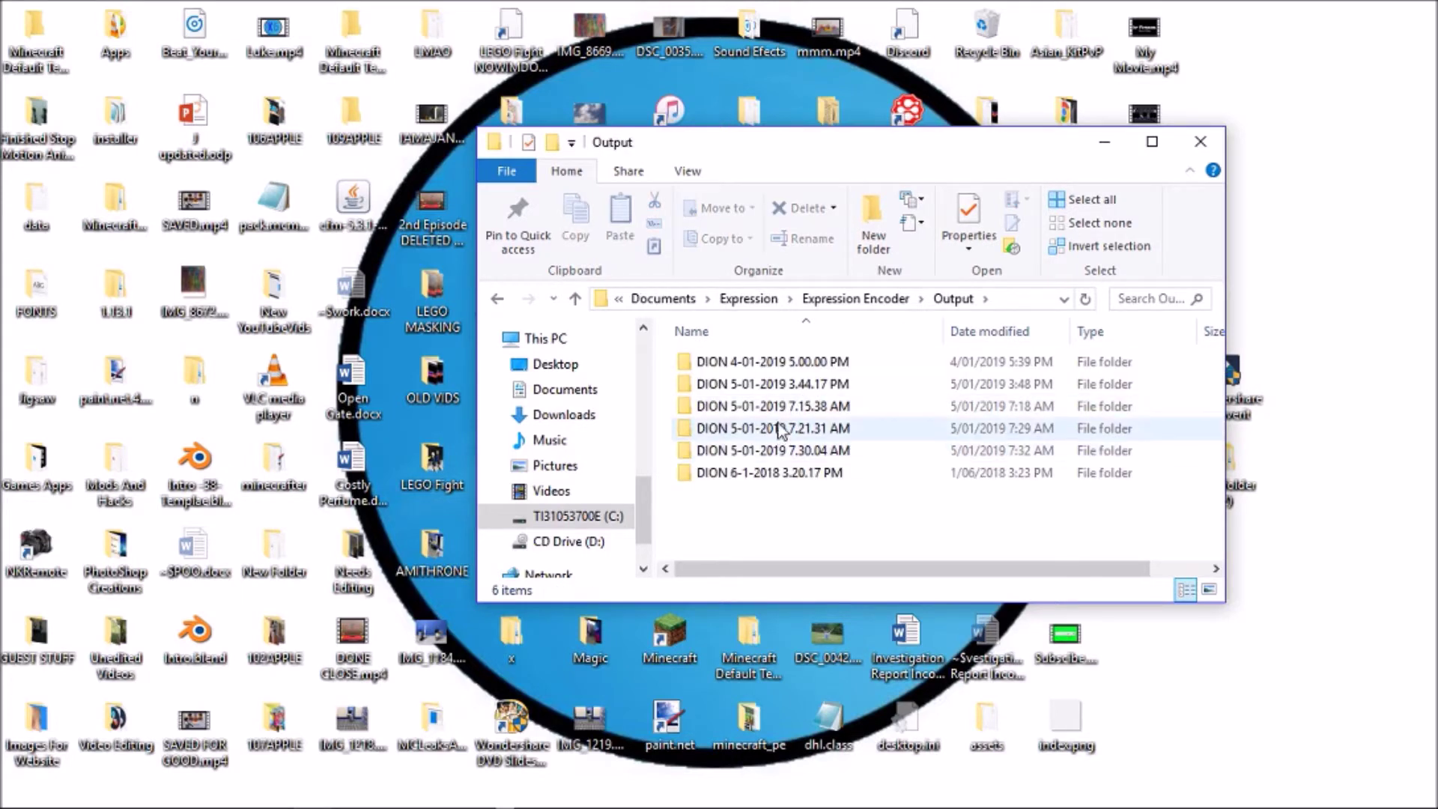
pyautogui.doubleClick(780, 409)
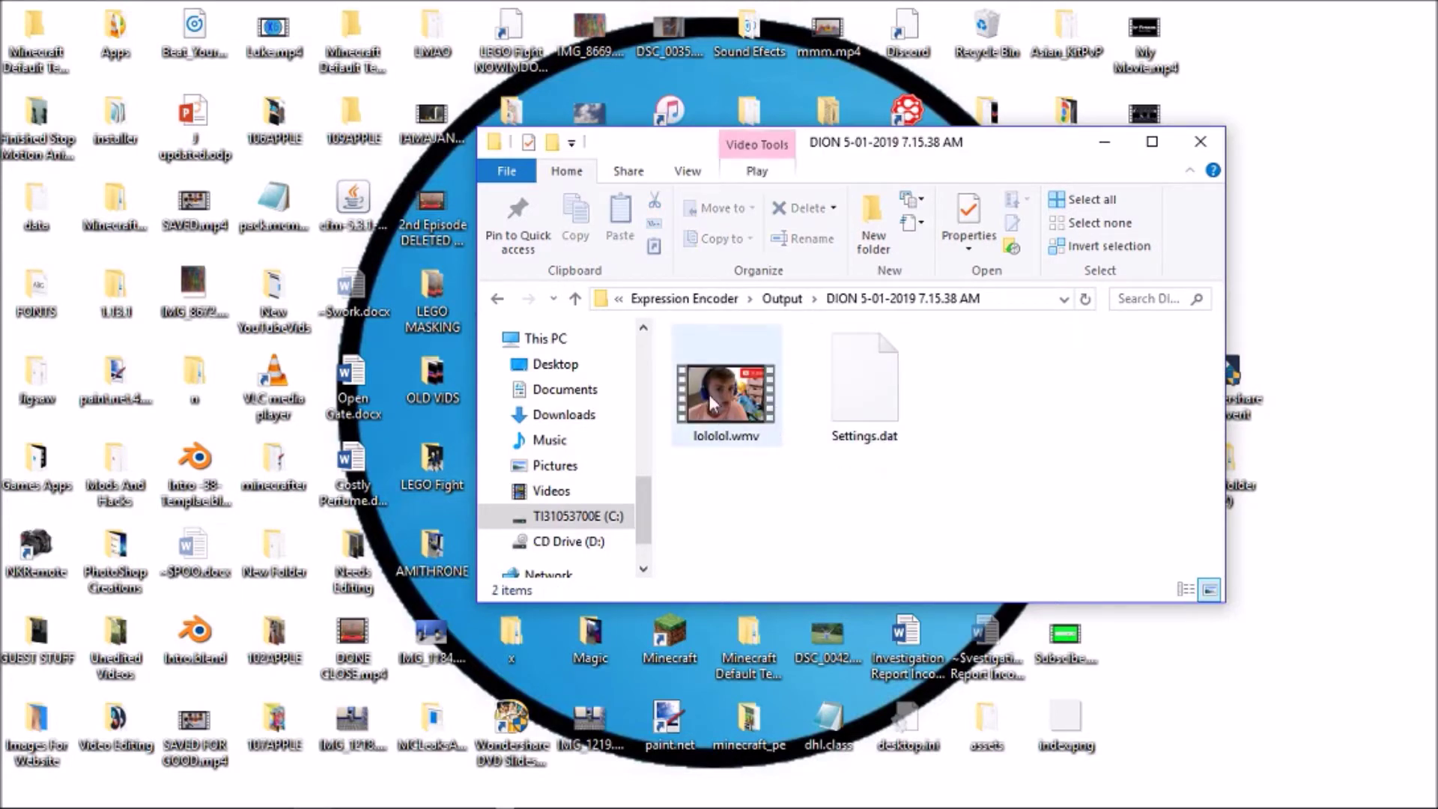
pyautogui.click(496, 299)
# - Play the encoded Capture 2 clip from the 3.44.17 PM job folder, exit full screen, and close the player
pyautogui.doubleClick(789, 379)
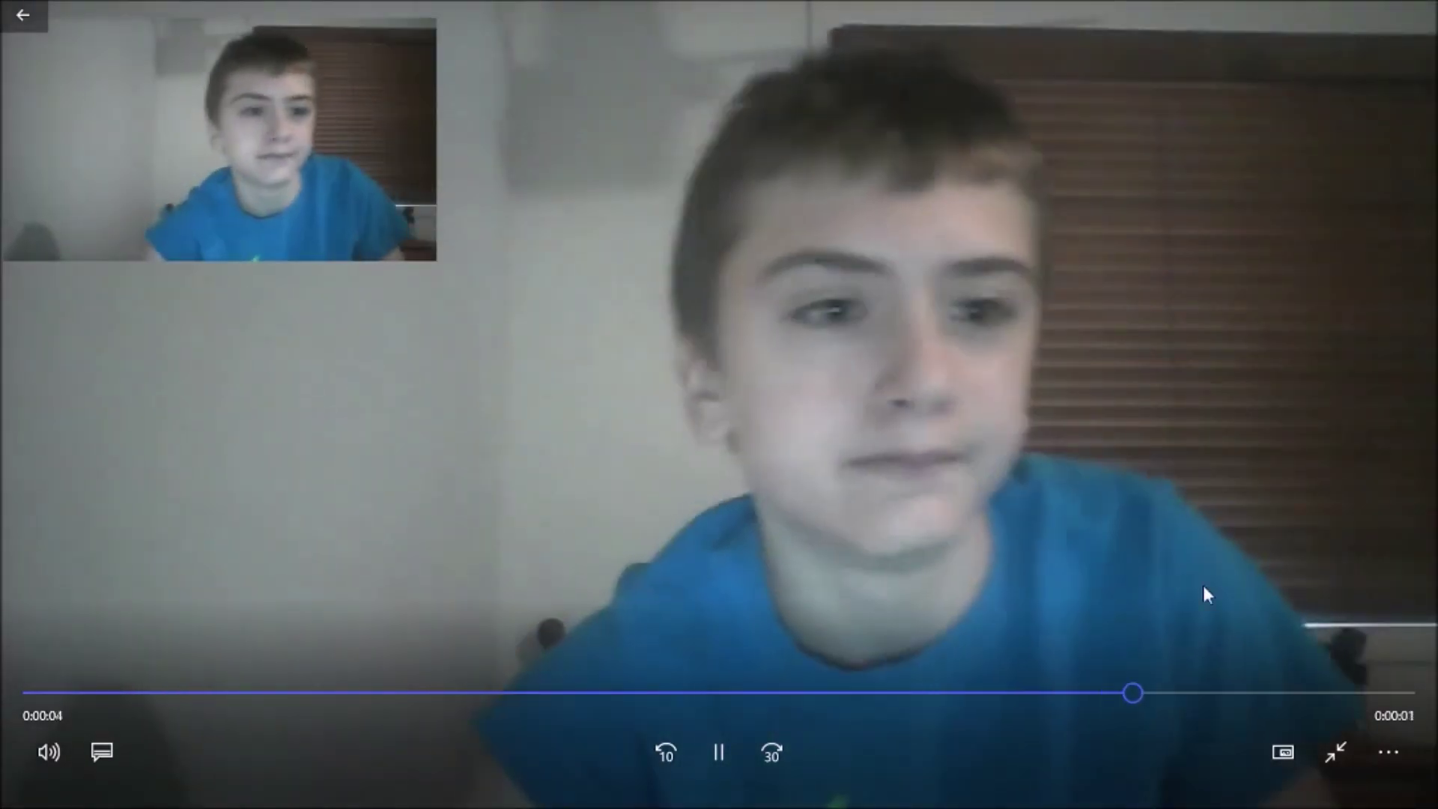
pyautogui.click(1340, 746)
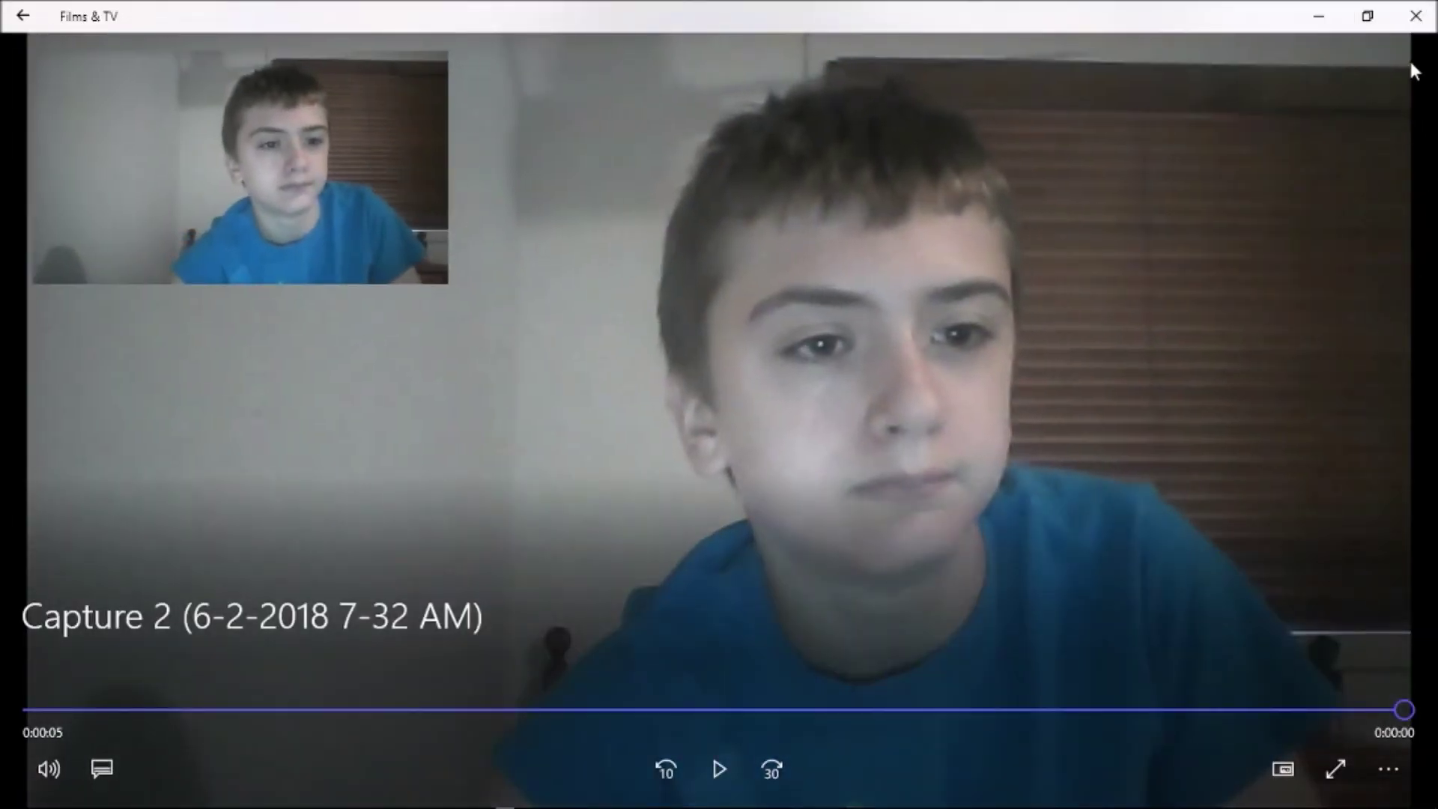
pyautogui.click(1418, 14)
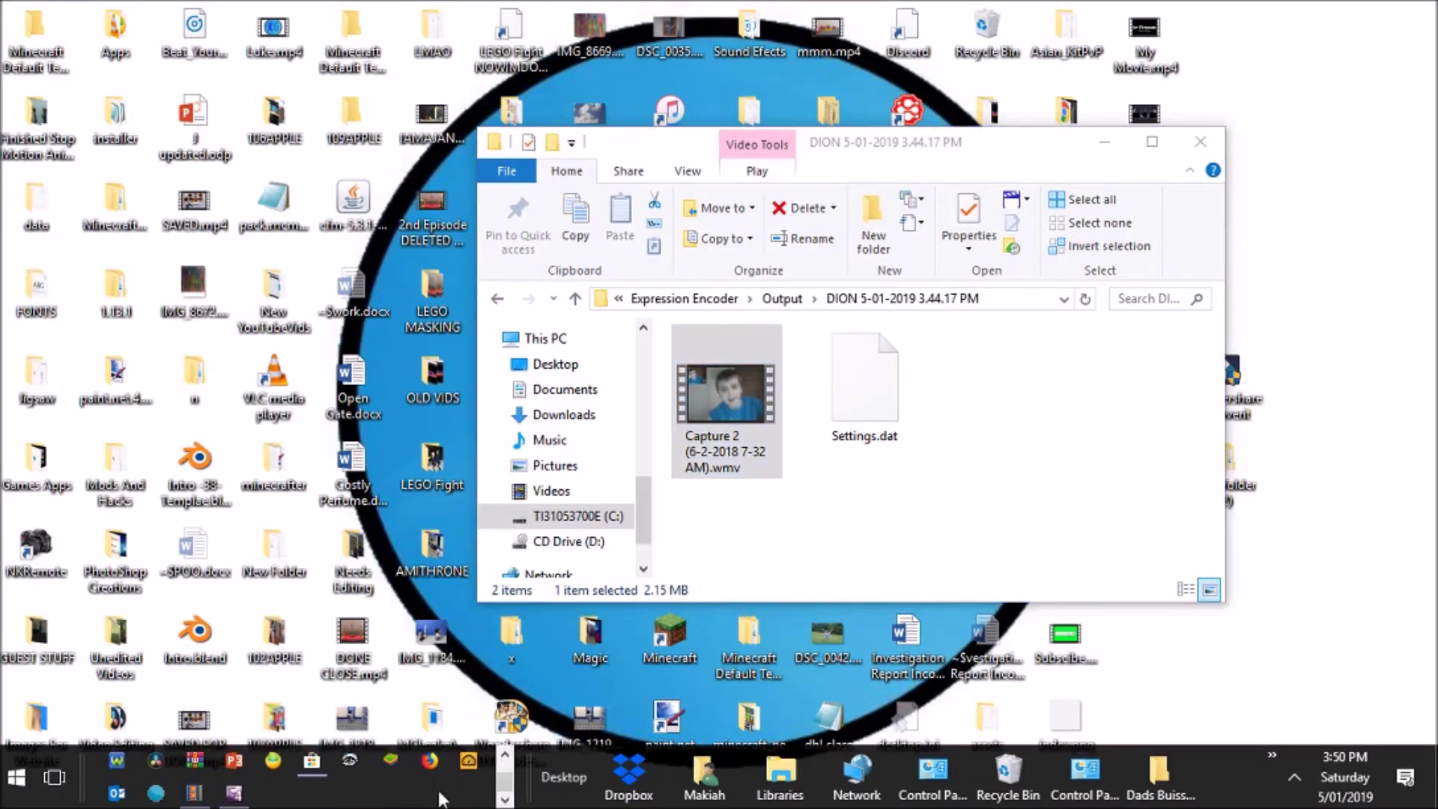
# - Launch Movie Maker, drag the Capture 2 .wmv from the output folder onto the storyboard, and preview it
pyautogui.click(195, 792)
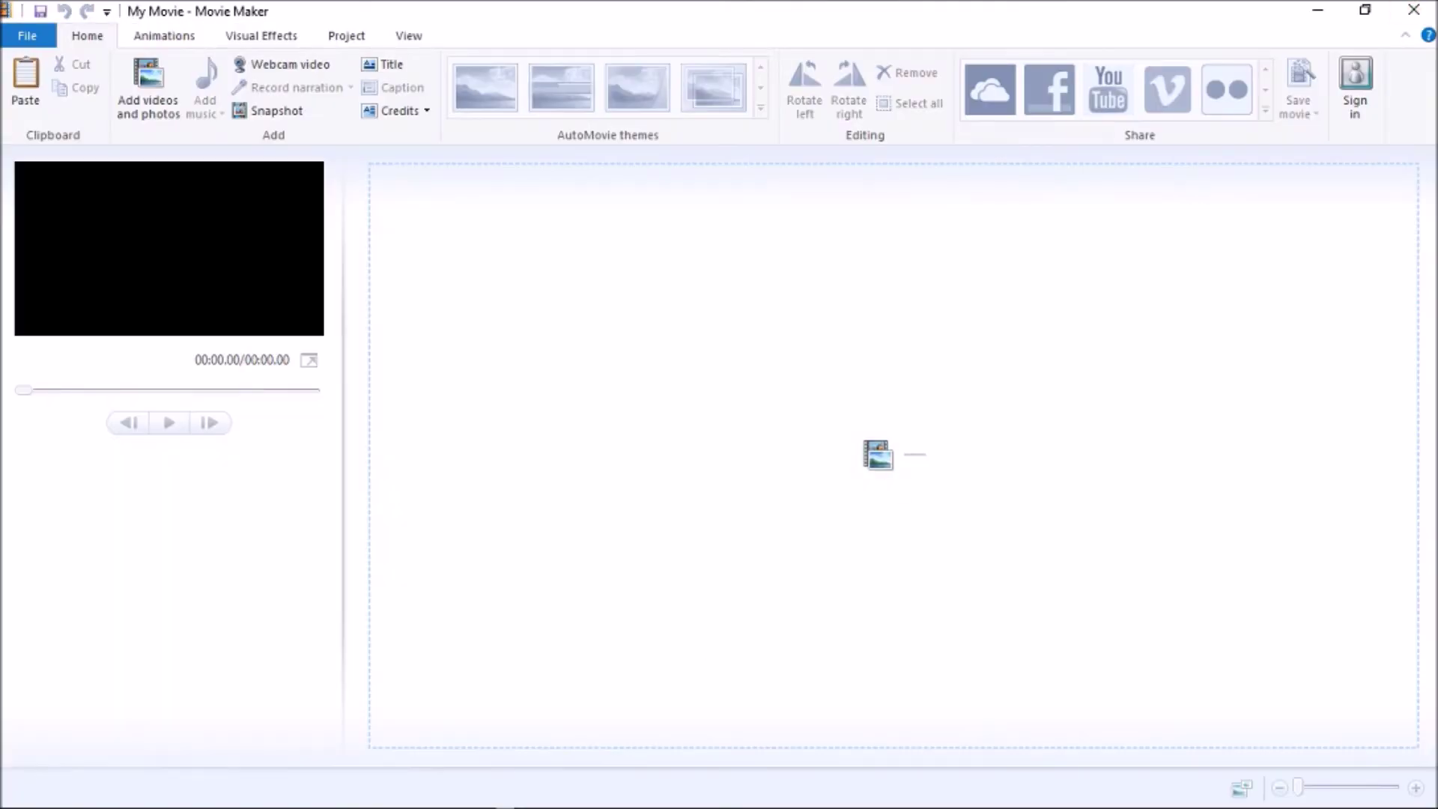
pyautogui.moveTo(405, 797)
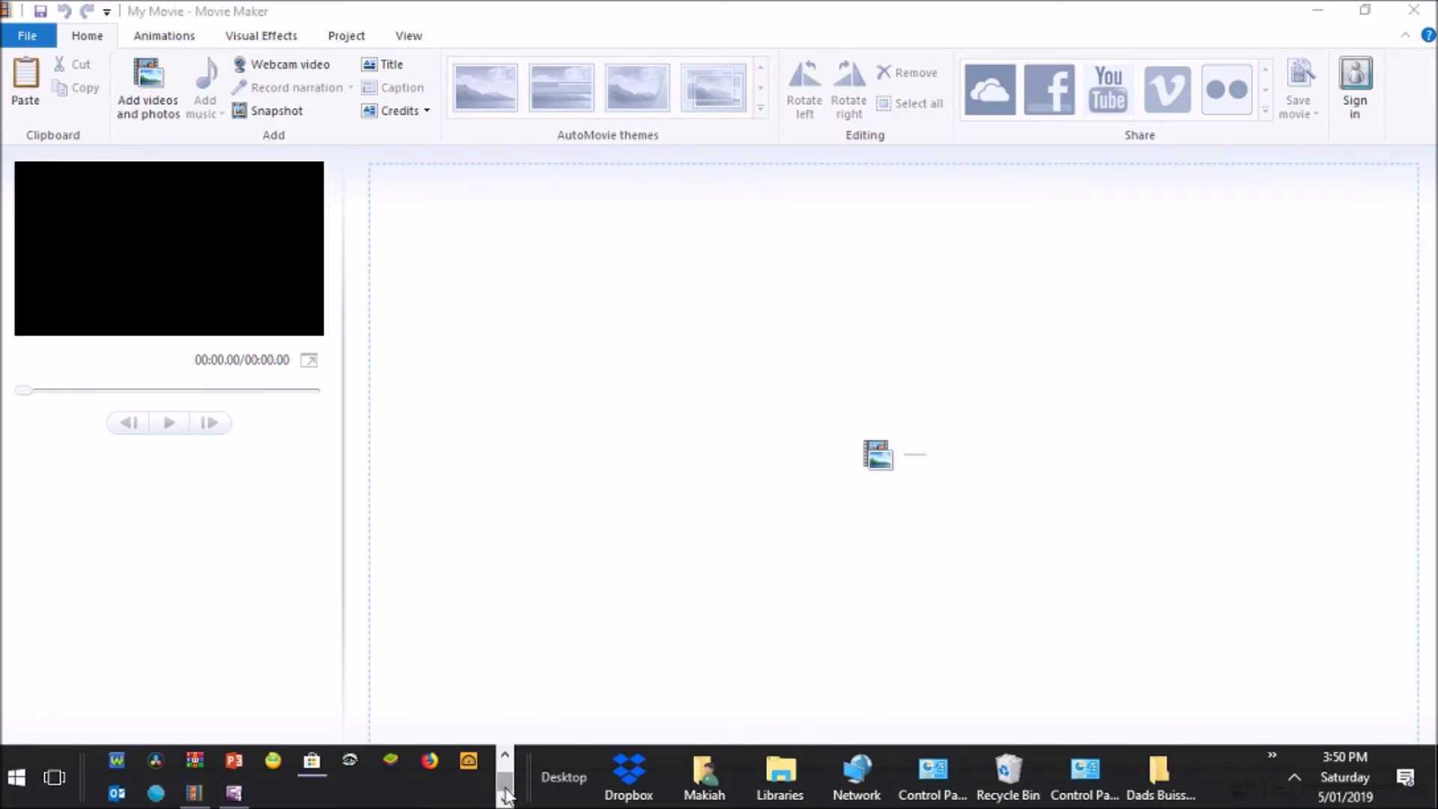
pyautogui.click(505, 754)
pyautogui.click(331, 758)
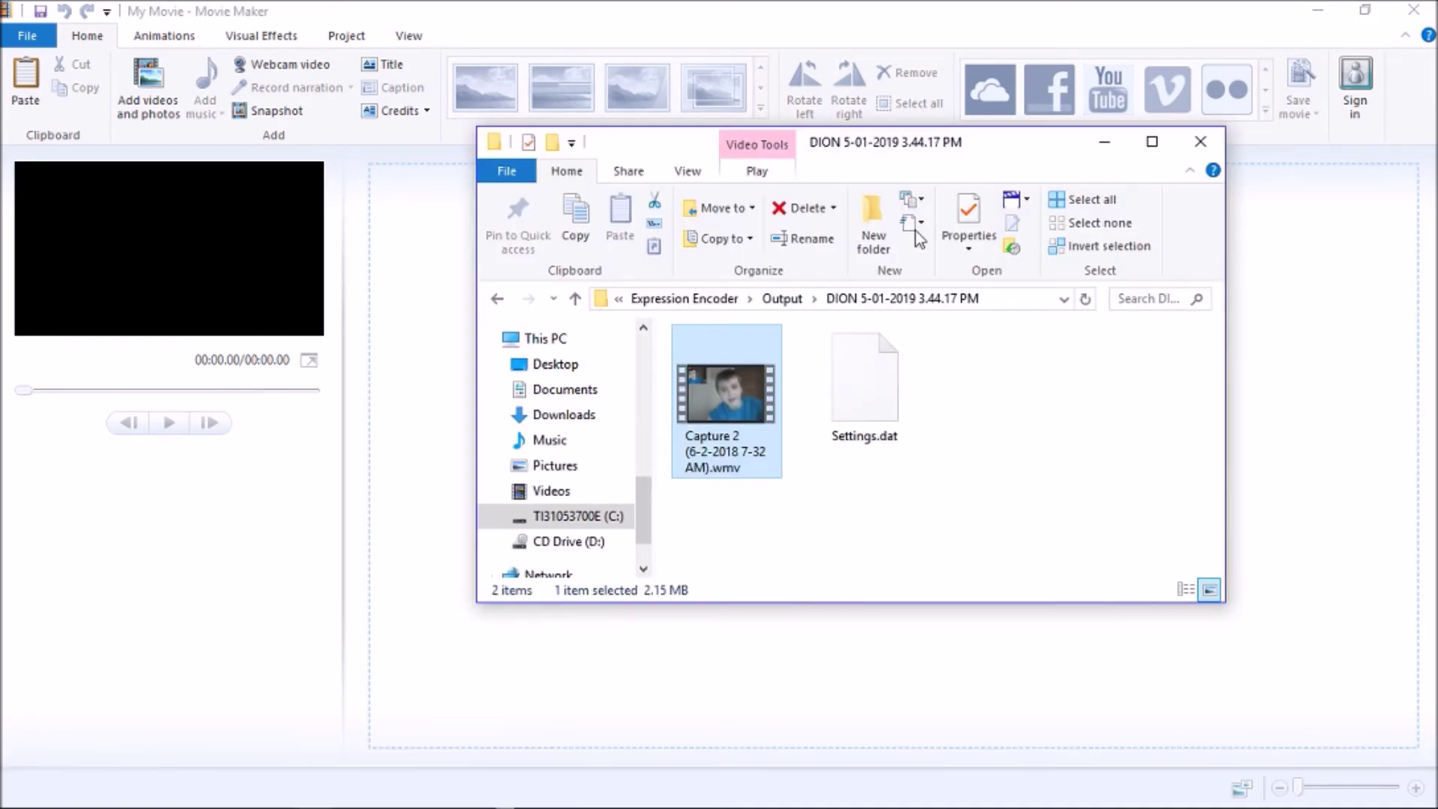
pyautogui.moveTo(983, 136); pyautogui.dragTo(1162, 41)
pyautogui.moveTo(906, 315); pyautogui.dragTo(530, 433)
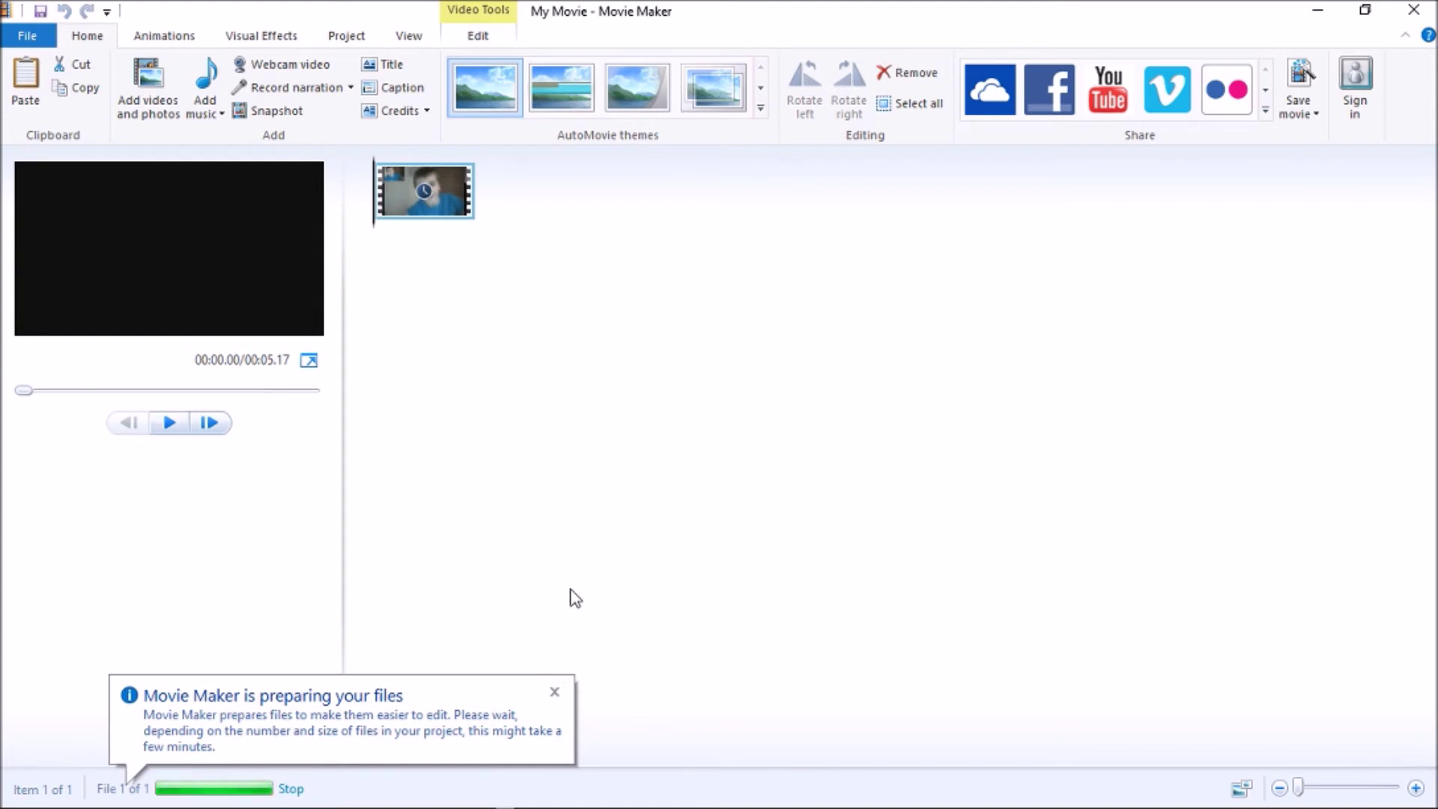
pyautogui.click(174, 422)
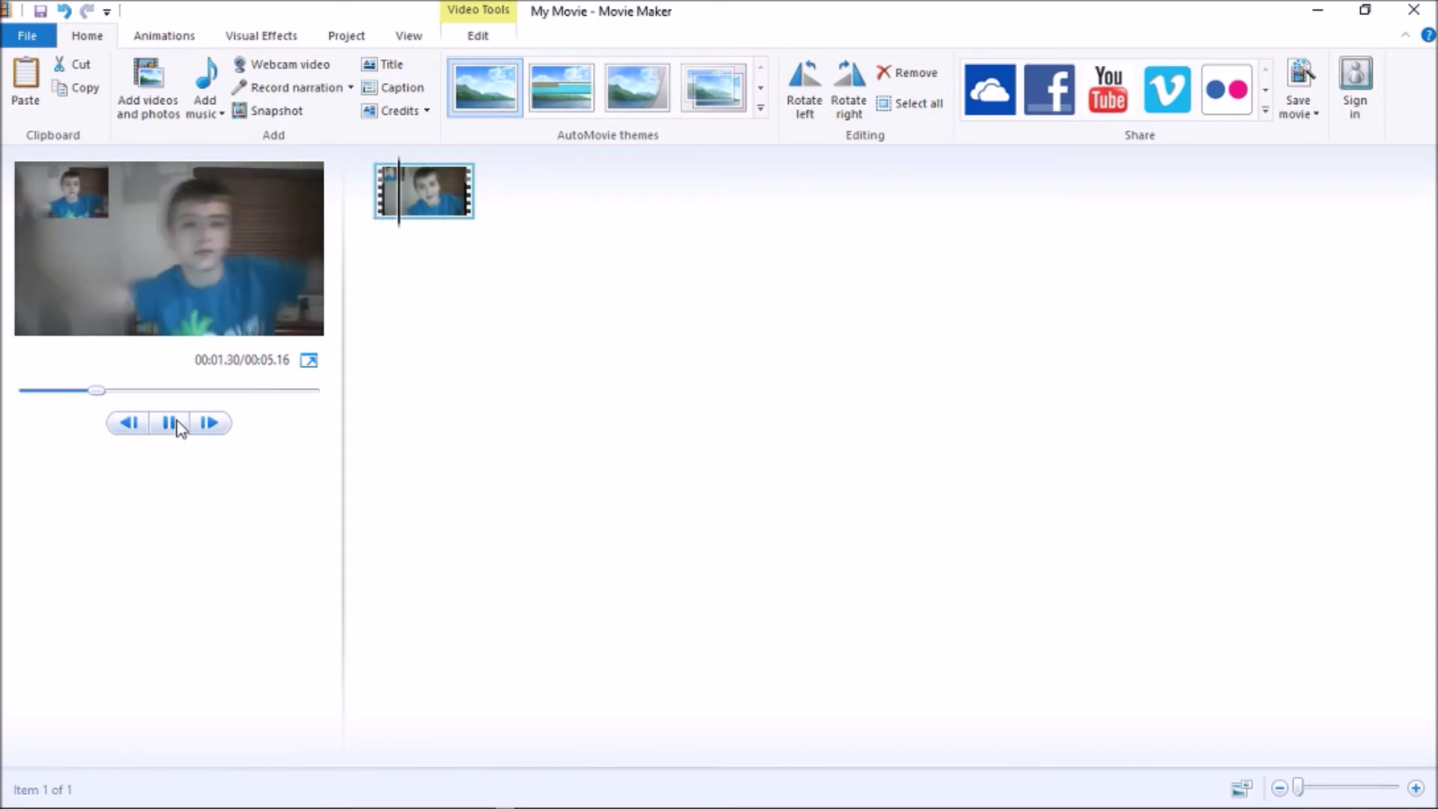